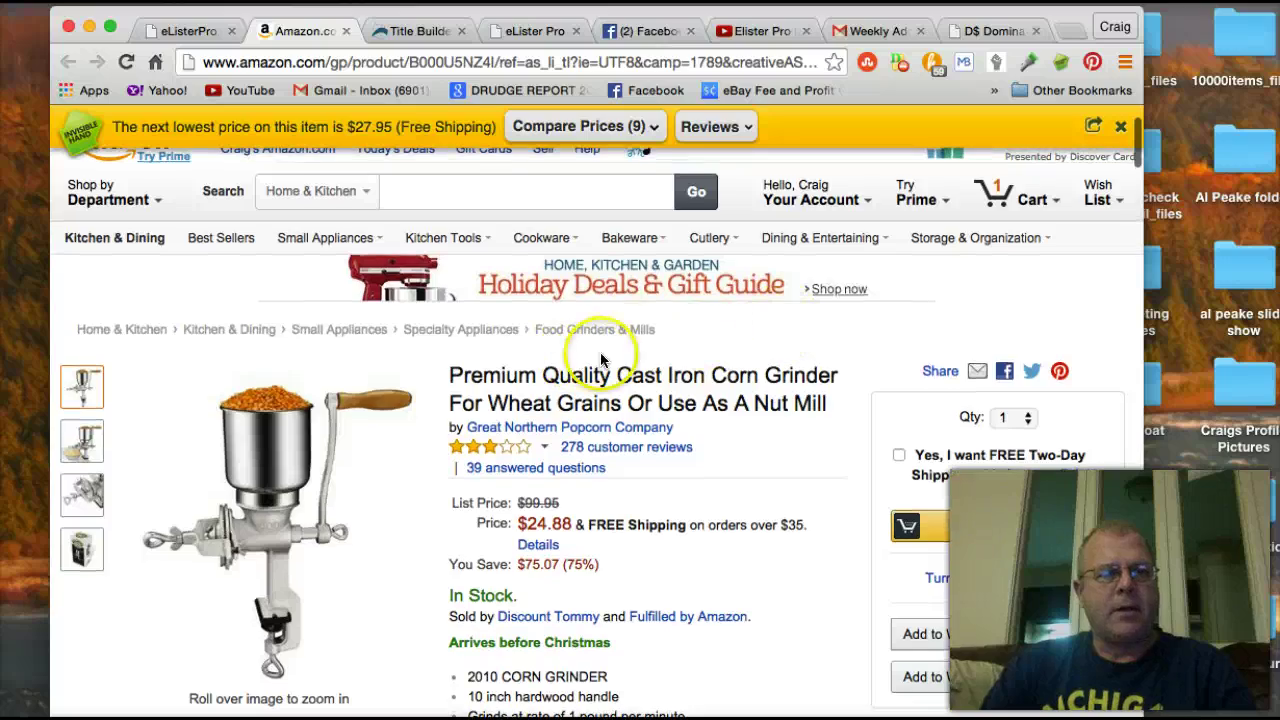
Step: Scroll the Amazon corn grinder page down to Product Details and Description, then back up
scroll(483, 351, "down", 10)
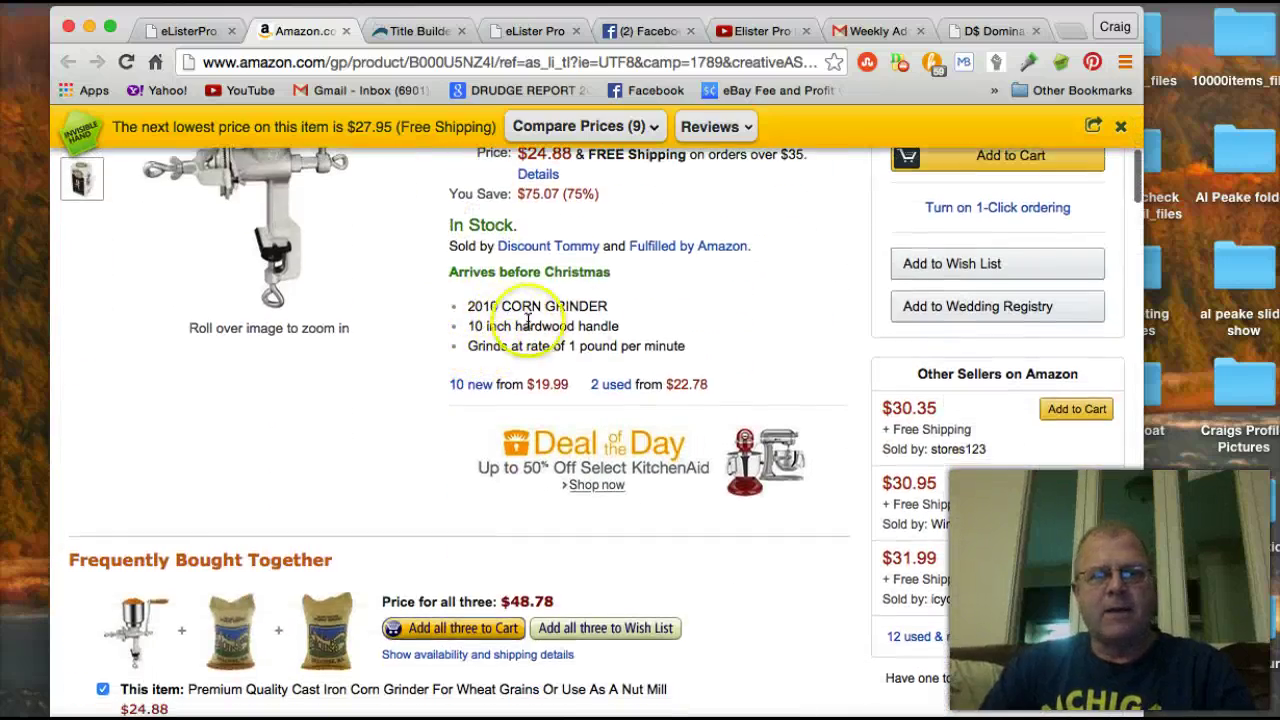
scroll(574, 321, "down", 20)
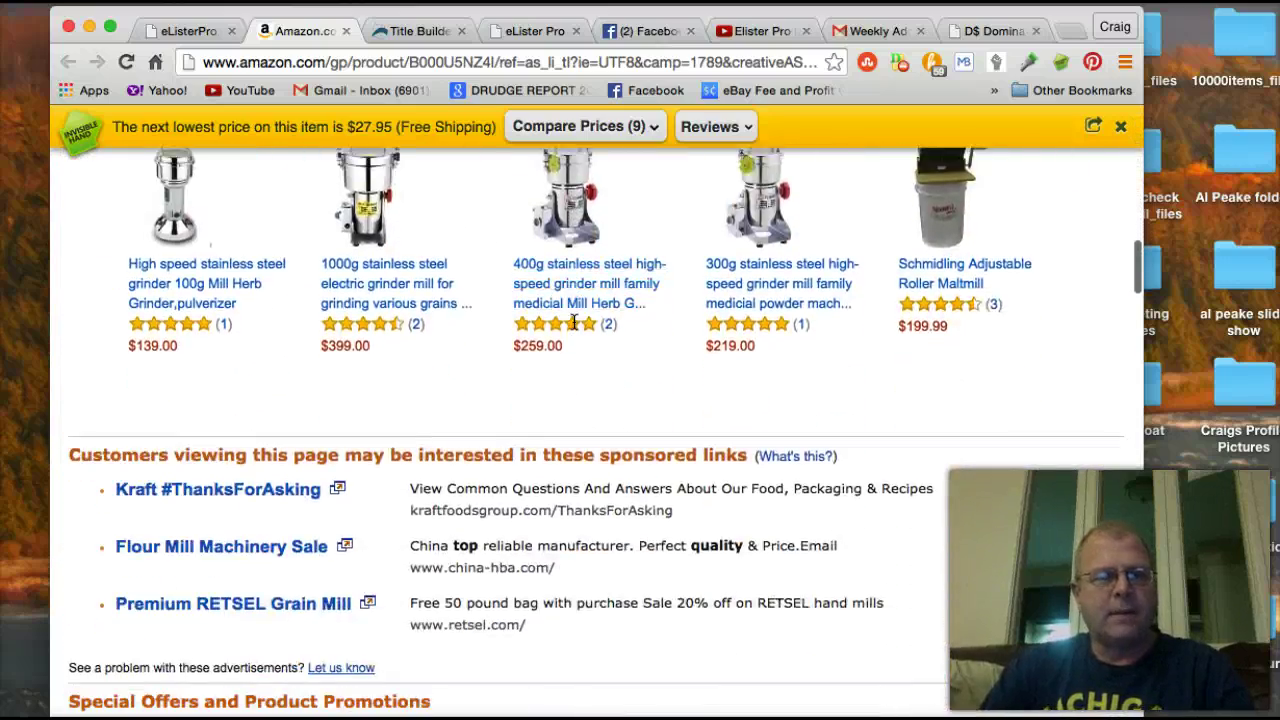
scroll(574, 321, "down", 11)
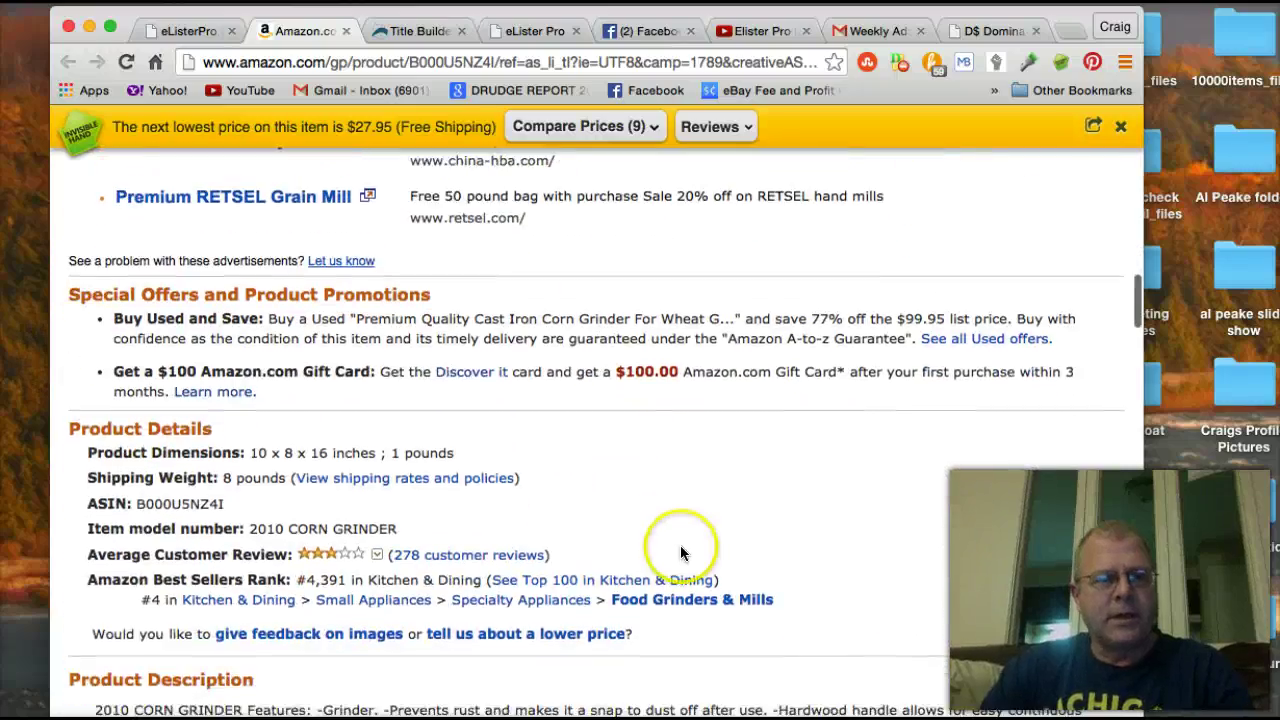
scroll(680, 553, "down", 8)
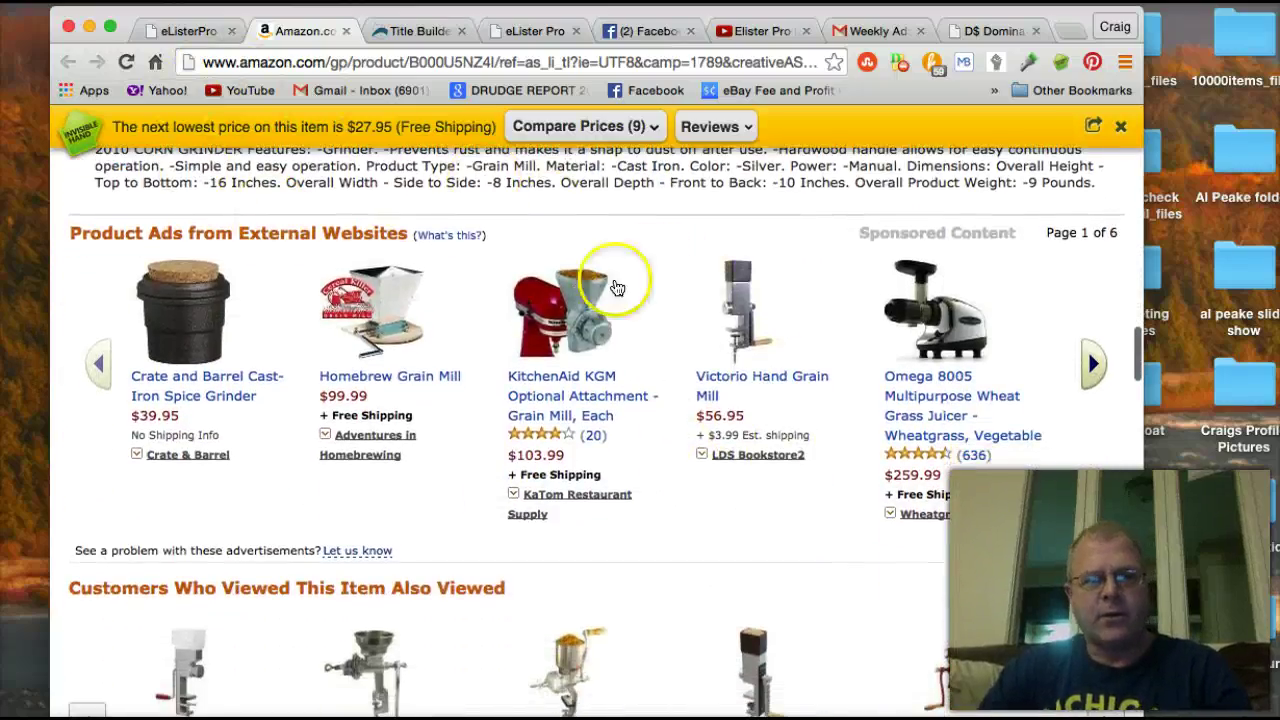
scroll(700, 285, "up", 18)
scroll(768, 295, "up", 20)
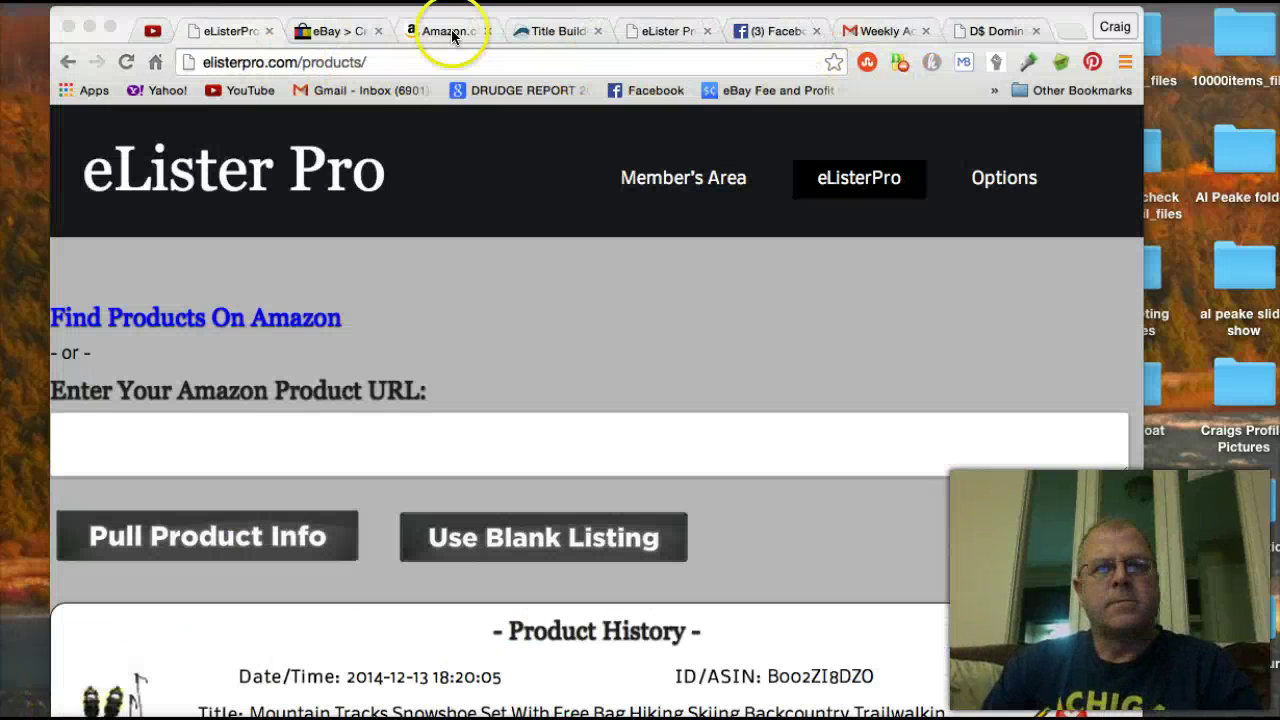
Step: Copy the corn grinder's Amazon product page address from the address bar
left_click(452, 36)
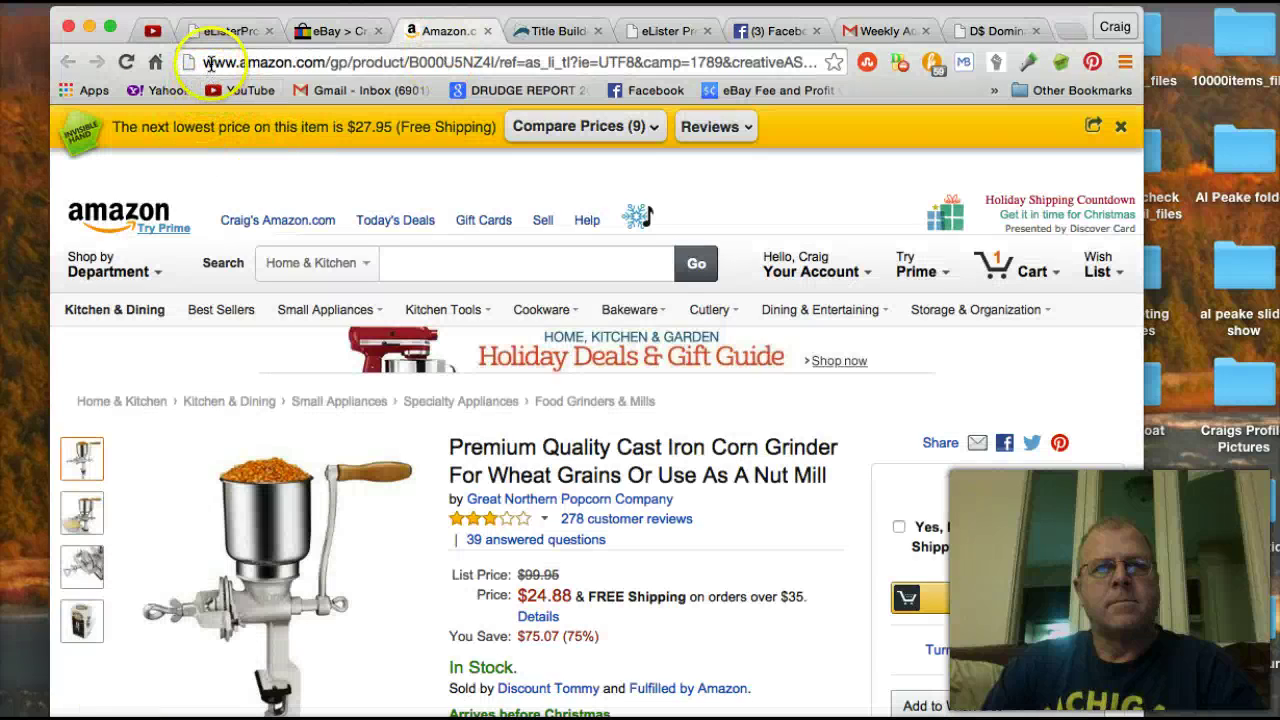
left_click_drag(205, 62, 296, 62)
left_click_drag(203, 61, 711, 65)
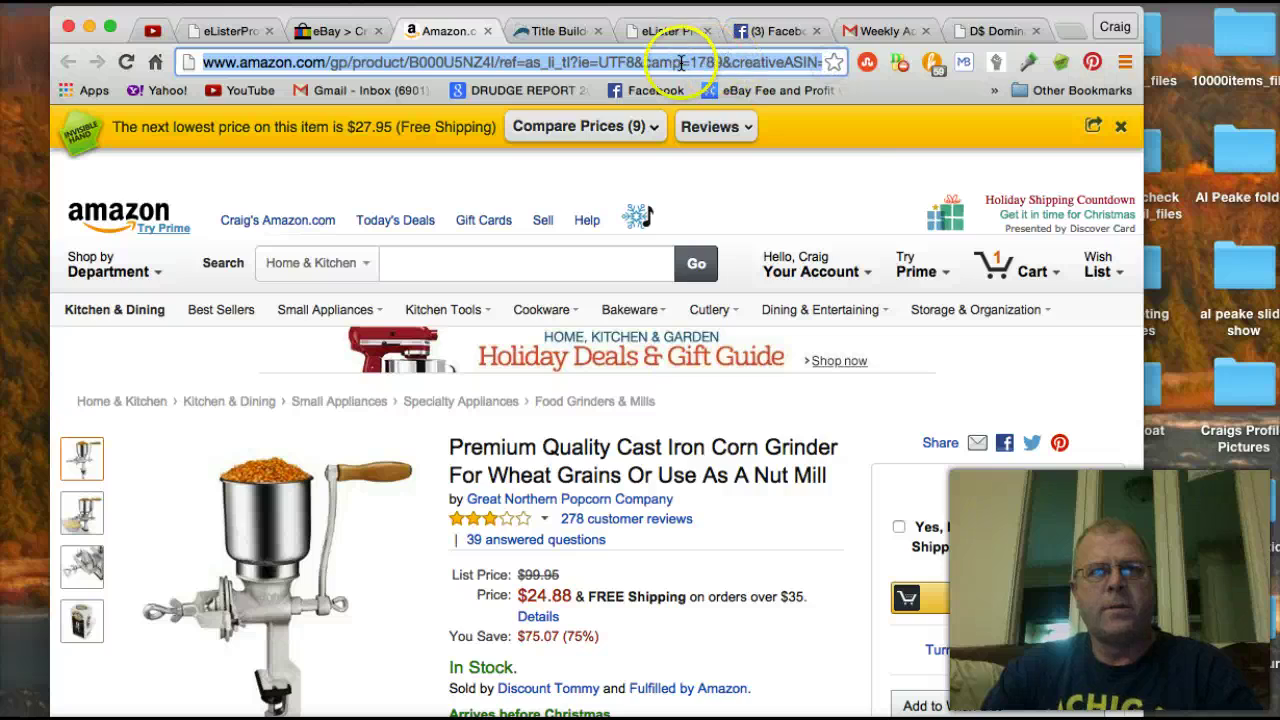
right_click(681, 66)
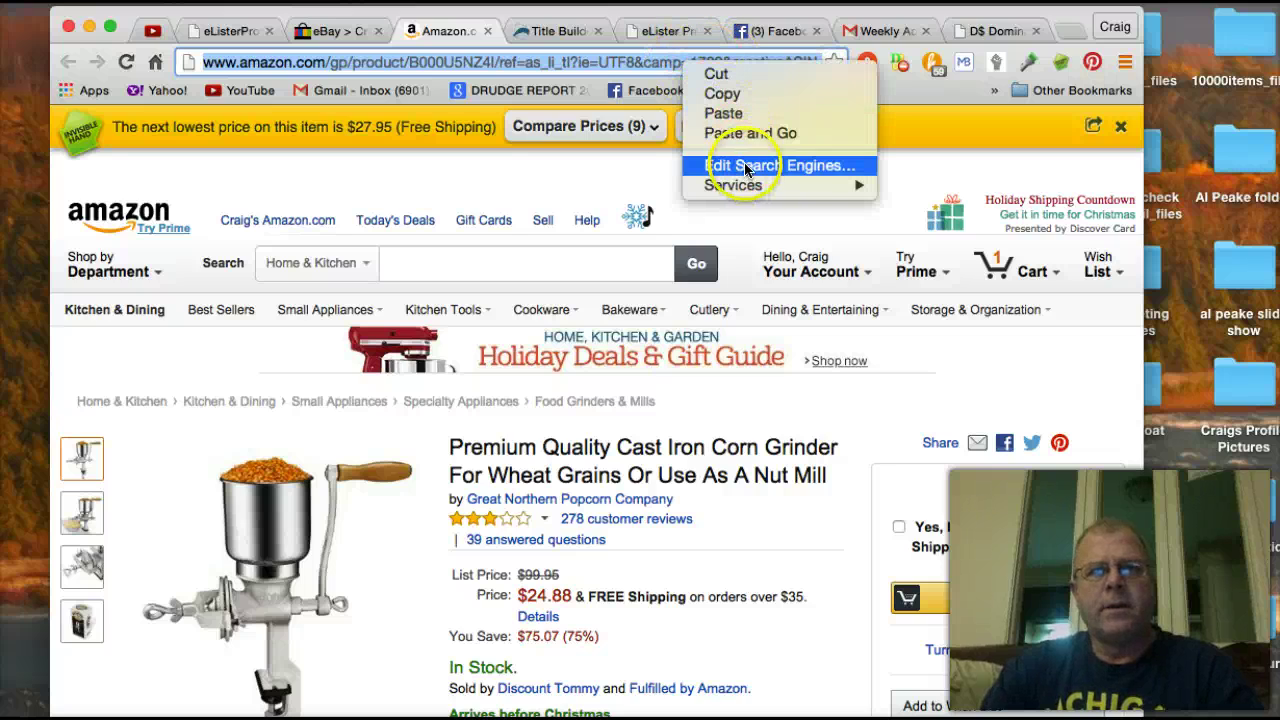
right_click(272, 60)
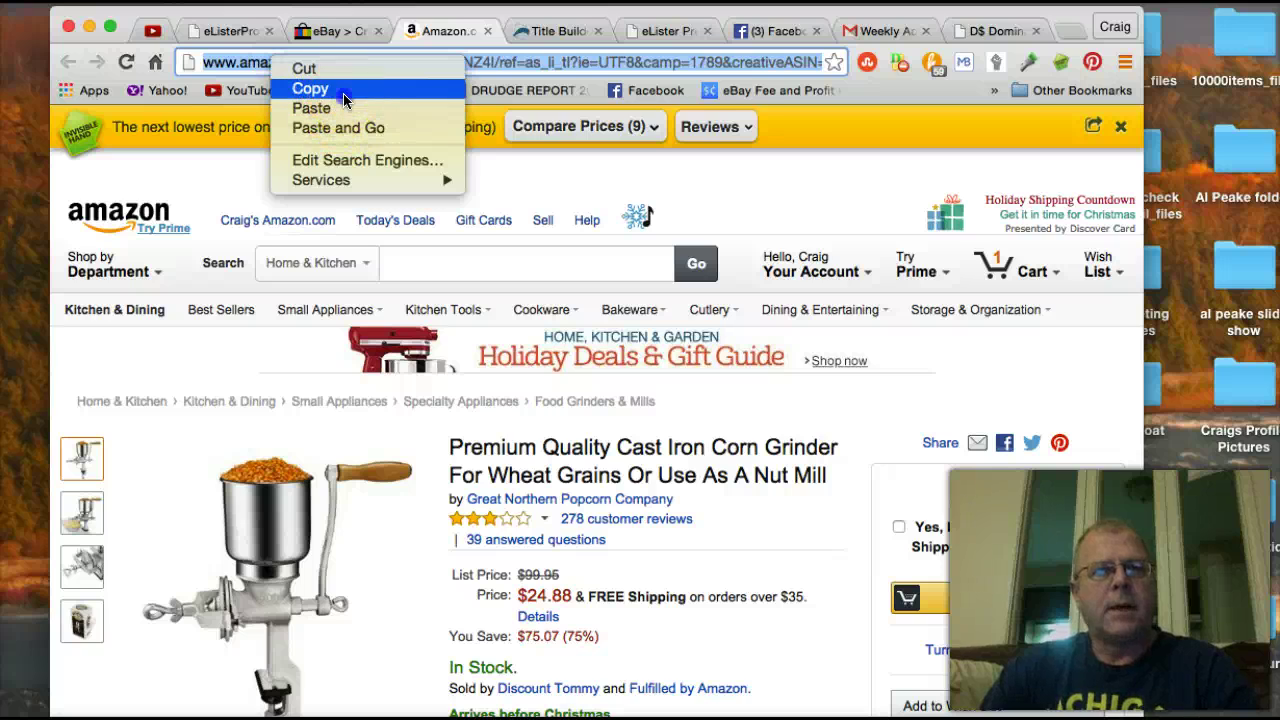
left_click(343, 93)
Step: Paste the copied address into eLister Pro's Amazon product URL field
left_click(220, 31)
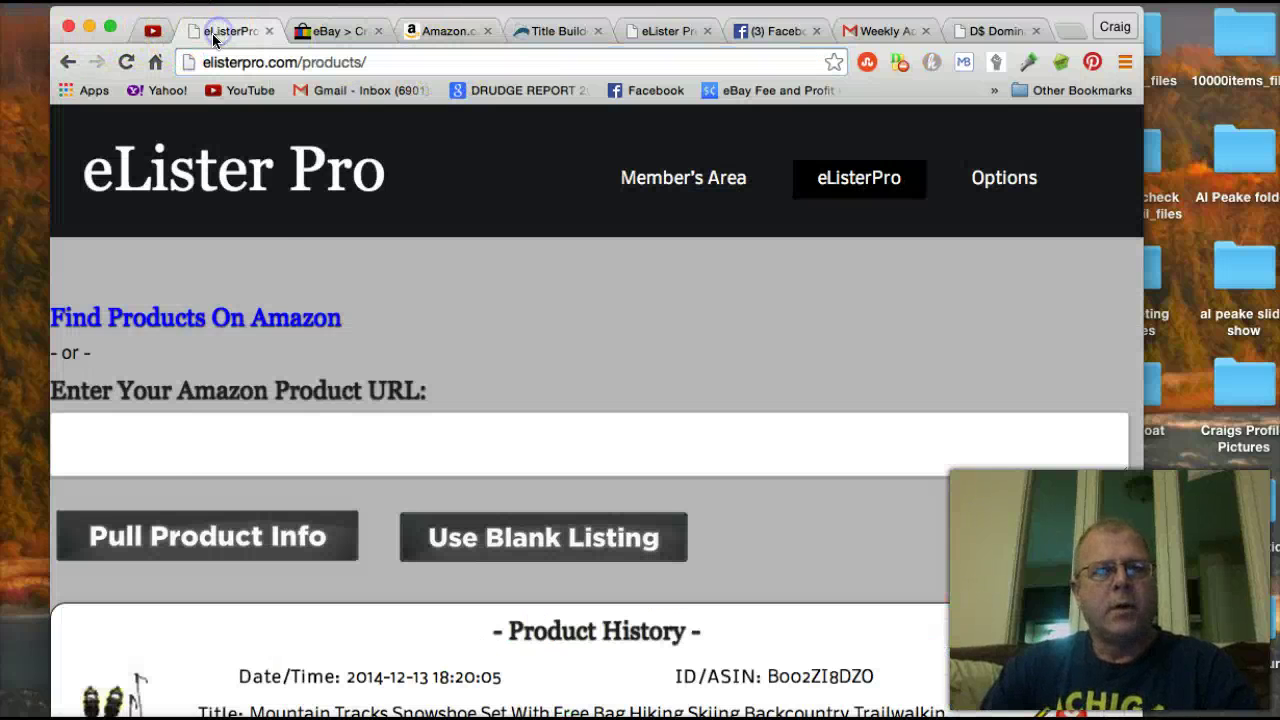
left_click(136, 450)
right_click(135, 442)
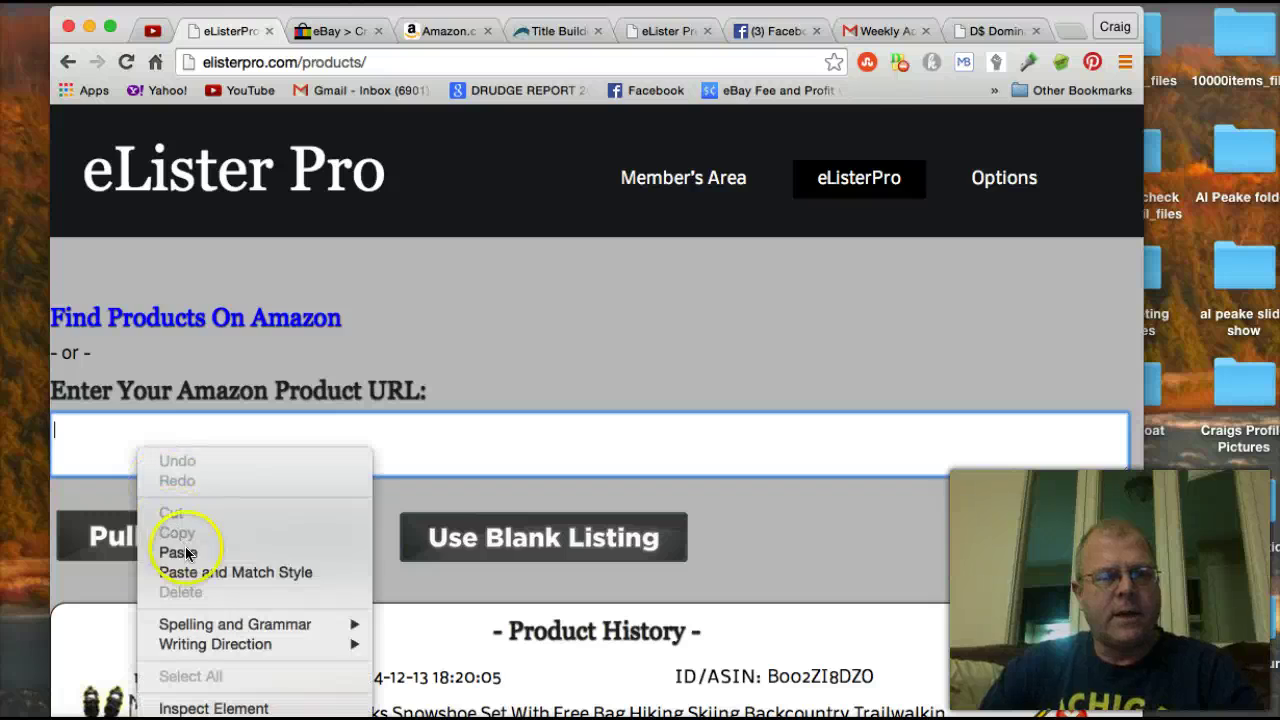
left_click(177, 551)
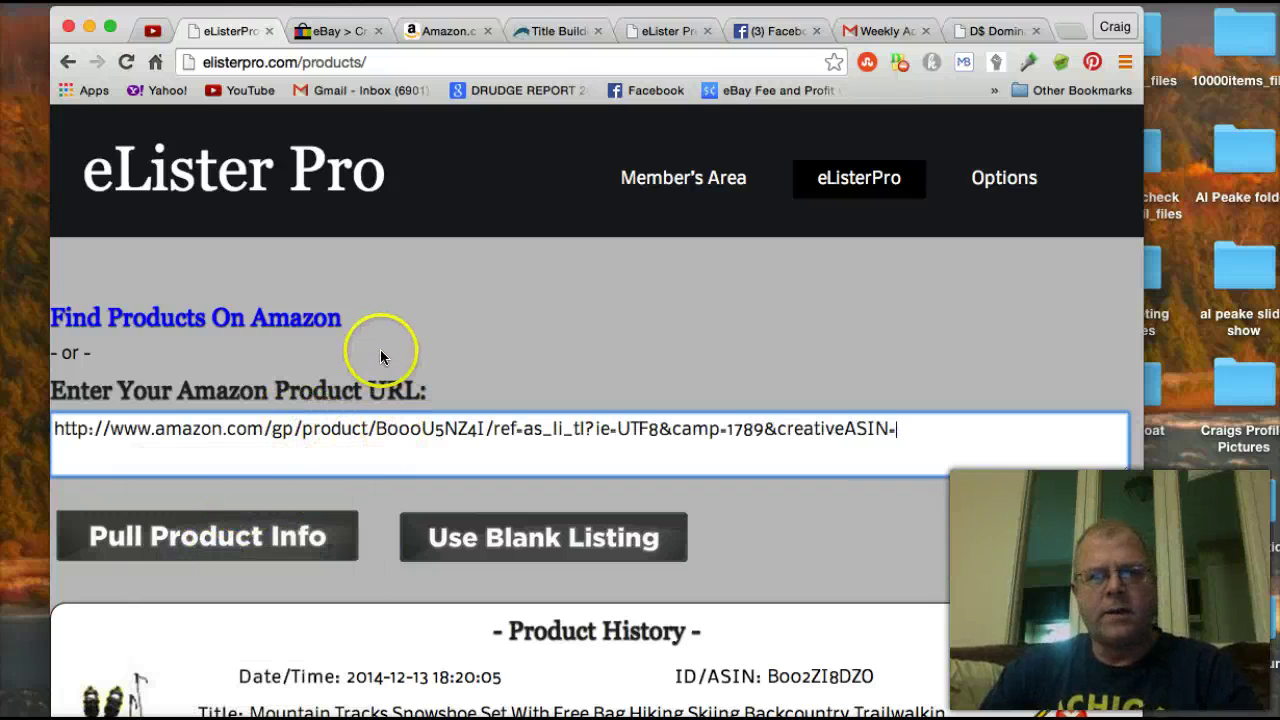
scroll(380, 355, "down", 1)
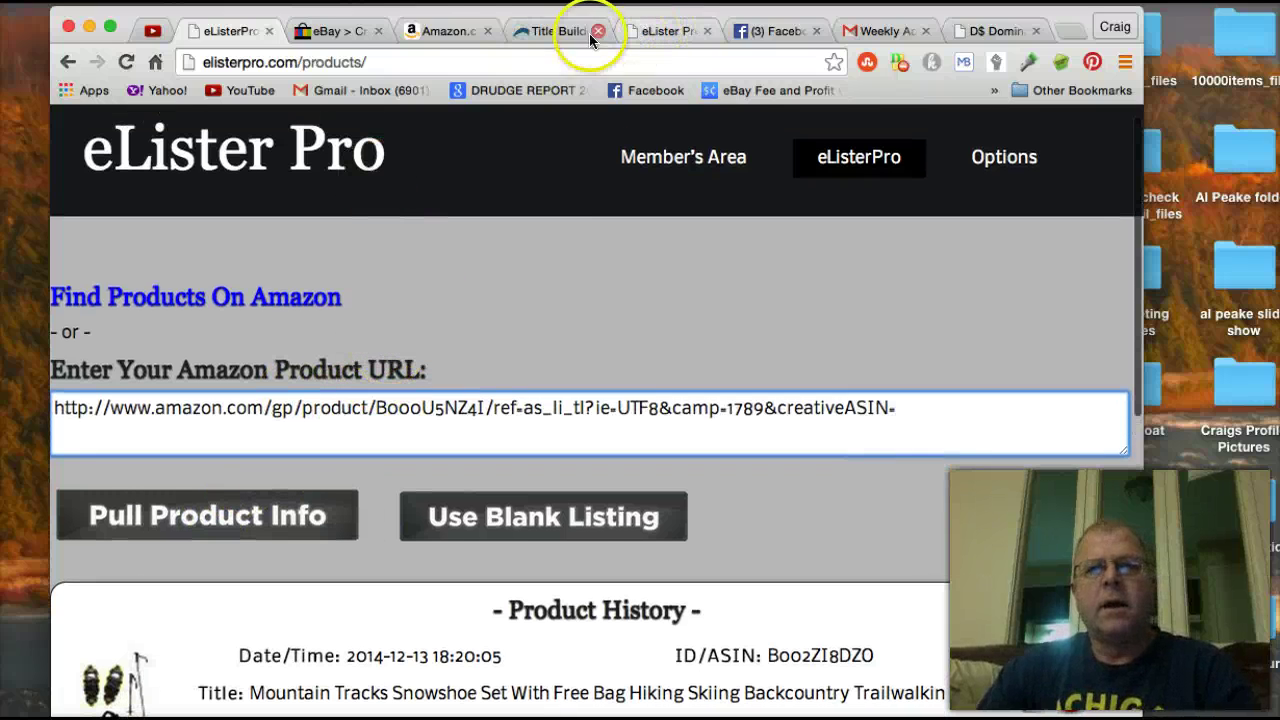
Step: Copy the complete Amazon product address, through its linkCode=as2&tag=devonb-20 ending
left_click(425, 31)
left_click(366, 64)
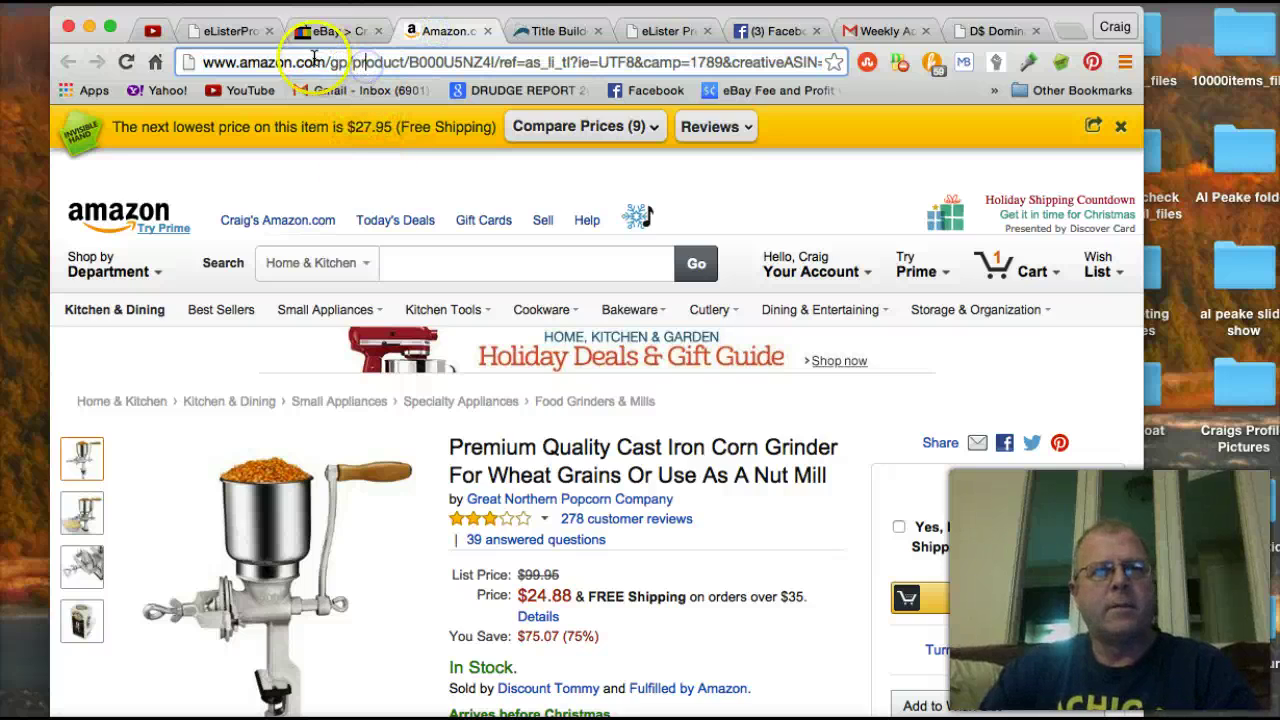
right_click(222, 64)
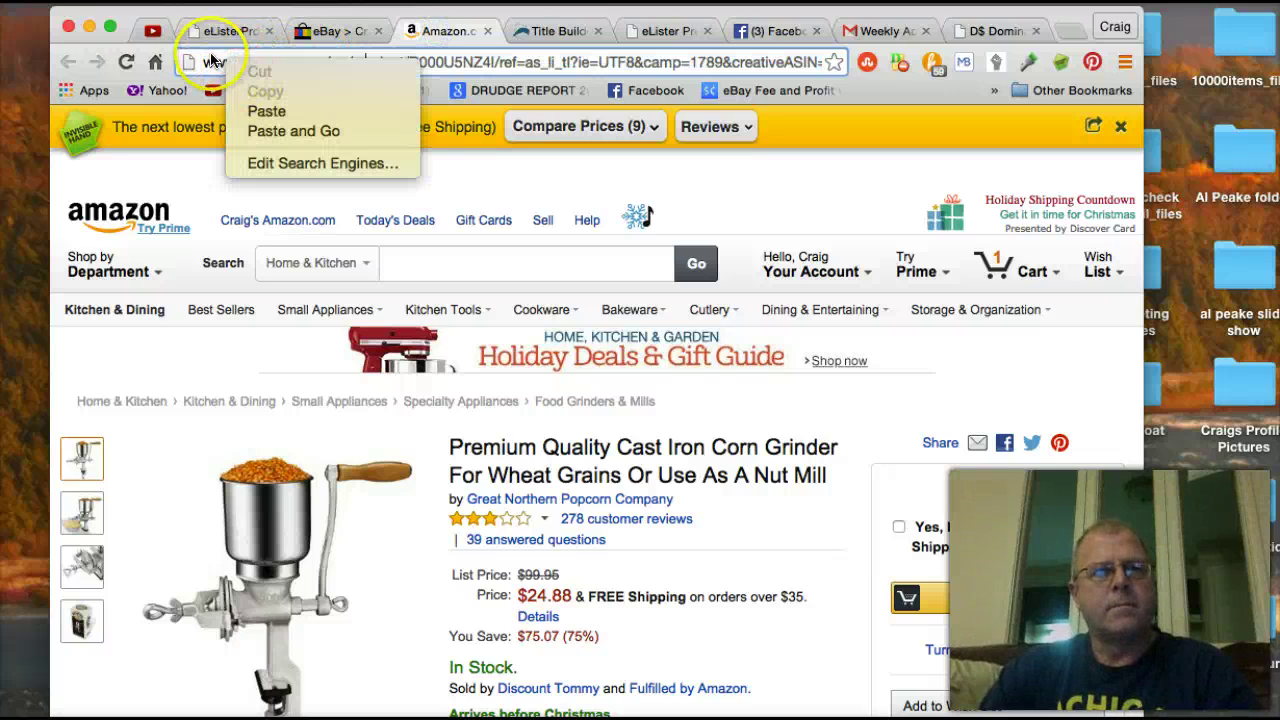
left_click_drag(203, 62, 690, 92)
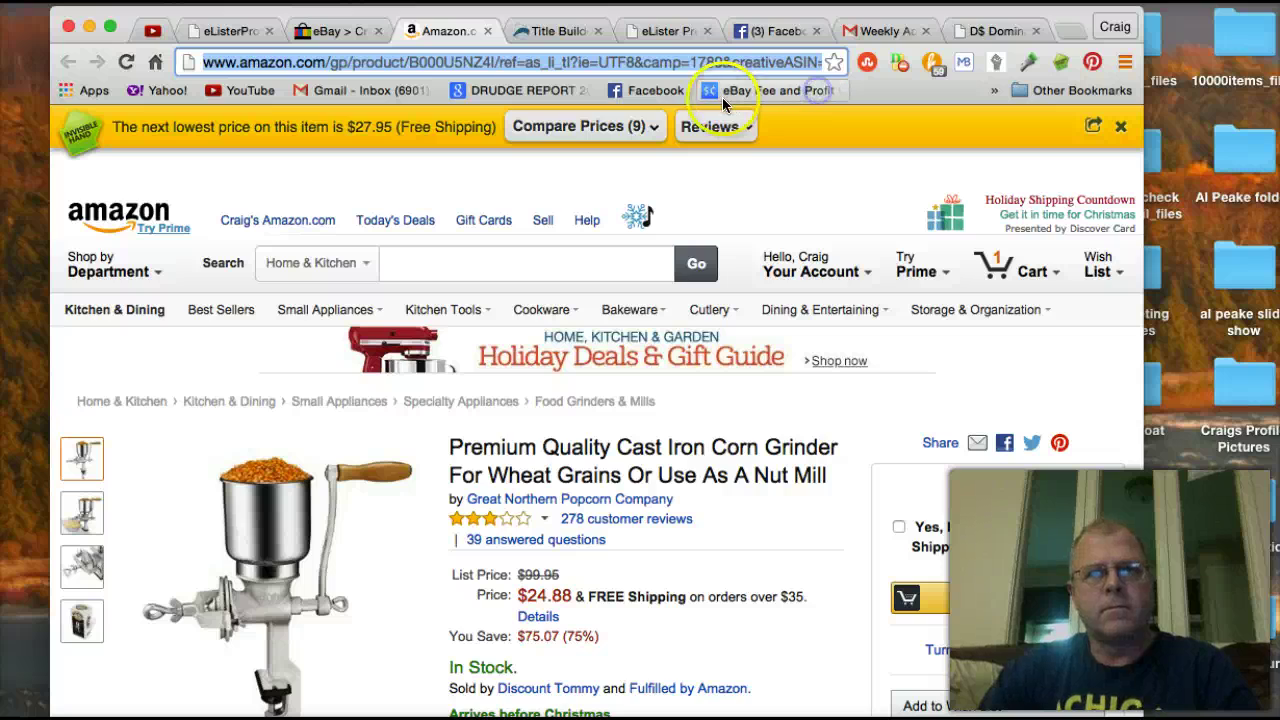
key("Right")
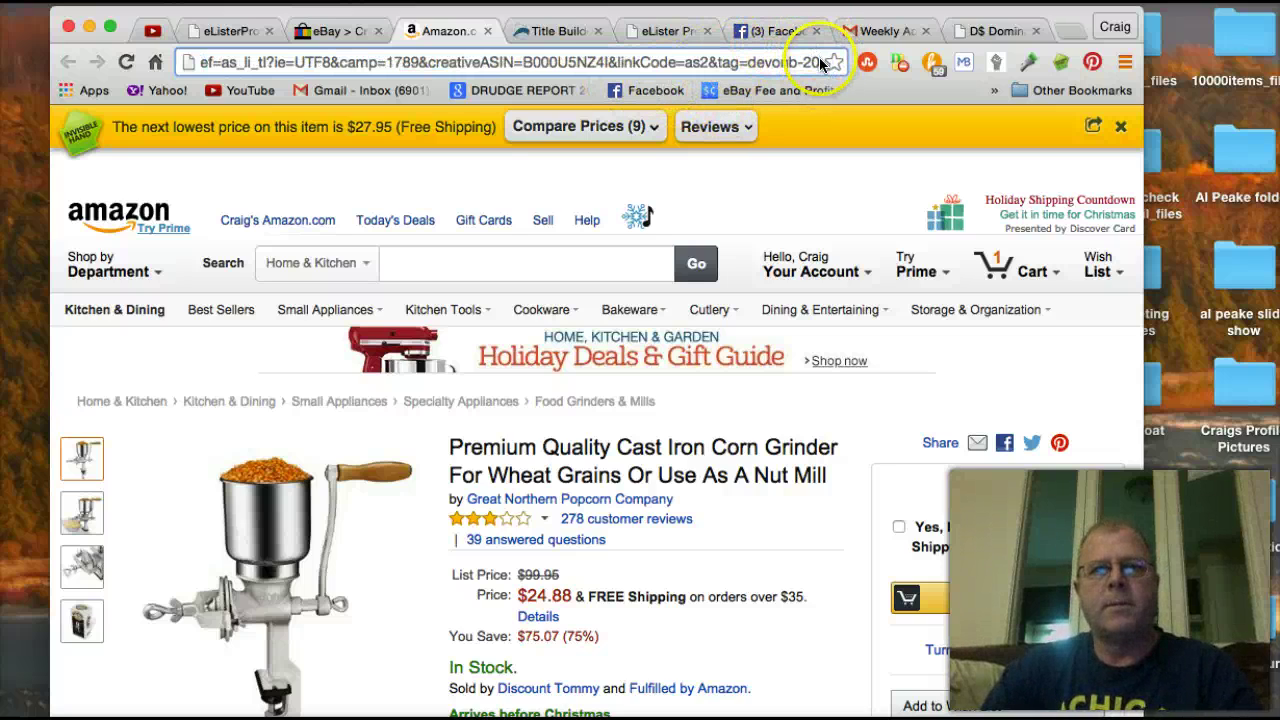
left_click_drag(694, 62, 160, 62)
right_click(216, 58)
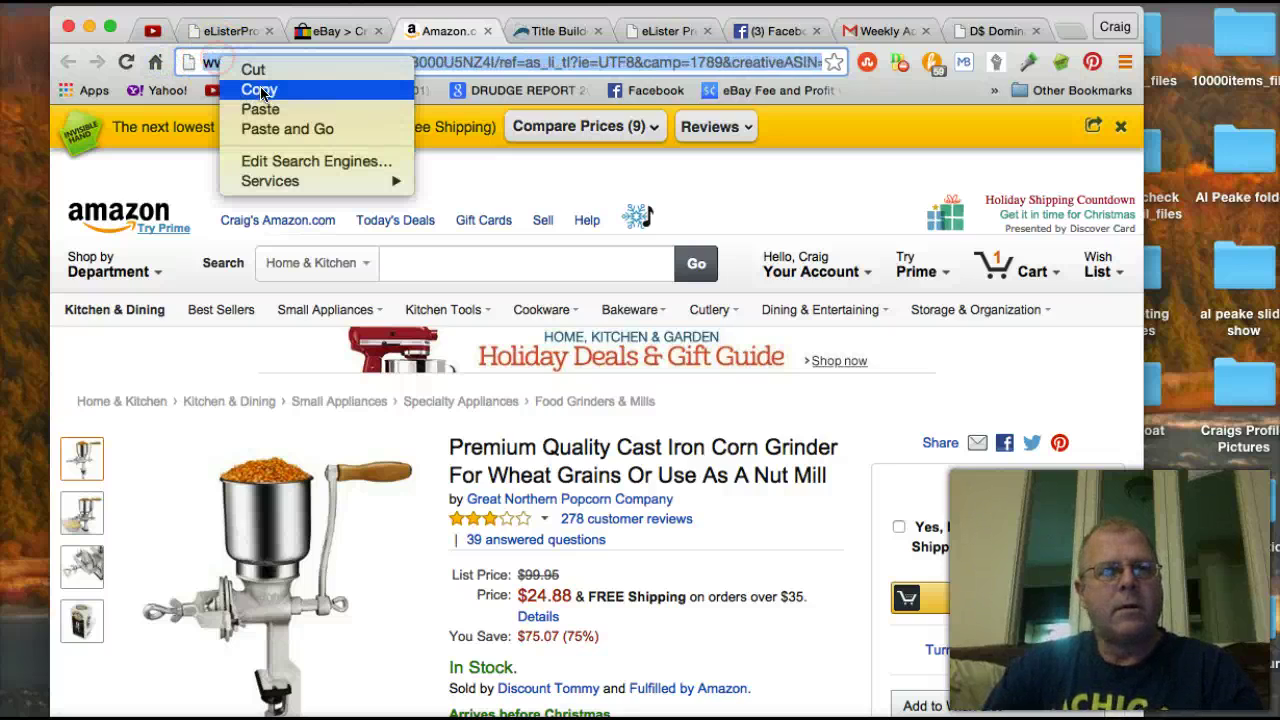
left_click(259, 89)
Step: Replace the truncated URL in eLister Pro's product URL field with the complete address
left_click(228, 31)
key("super+v")
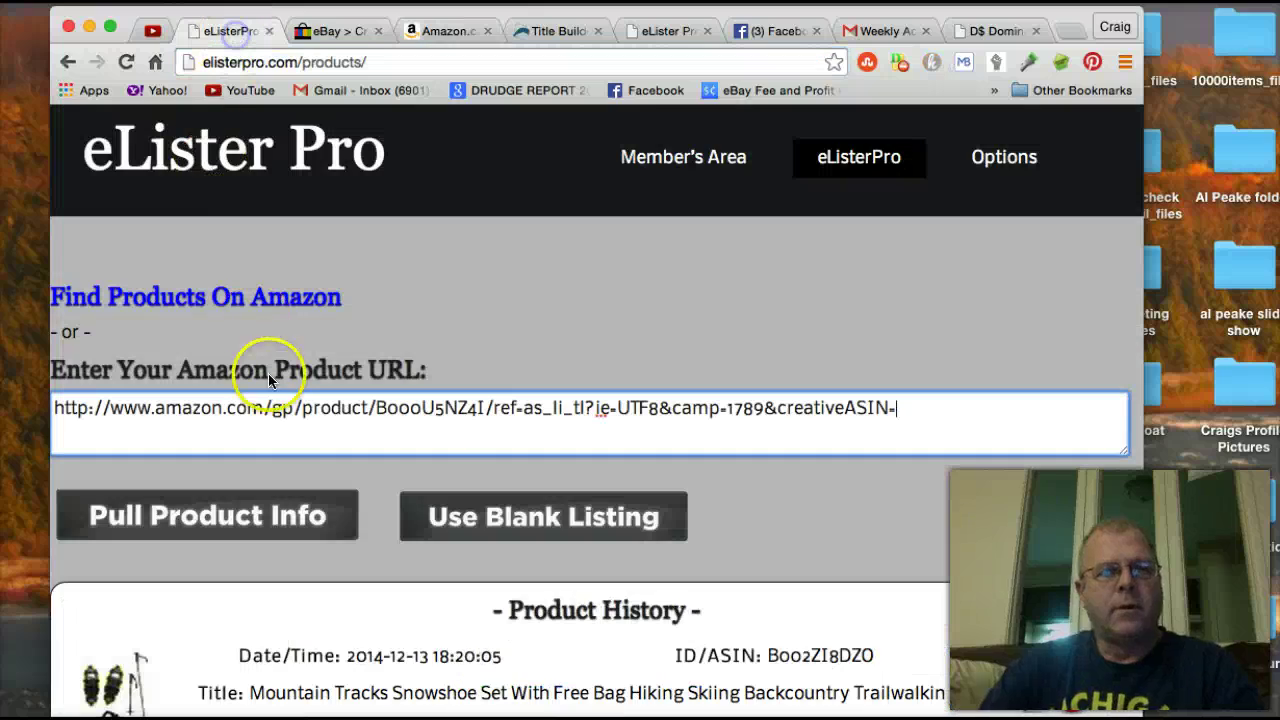
left_click_drag(1063, 423, 542, 389)
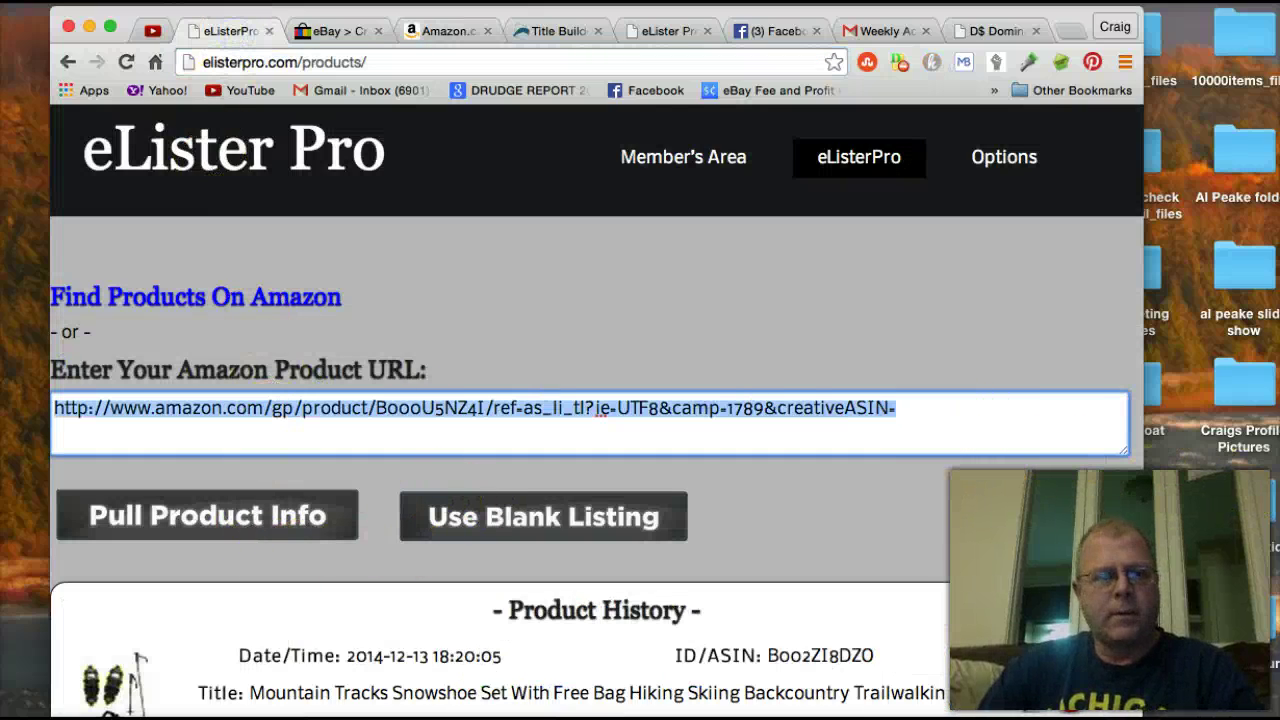
key("BackSpace")
right_click(96, 414)
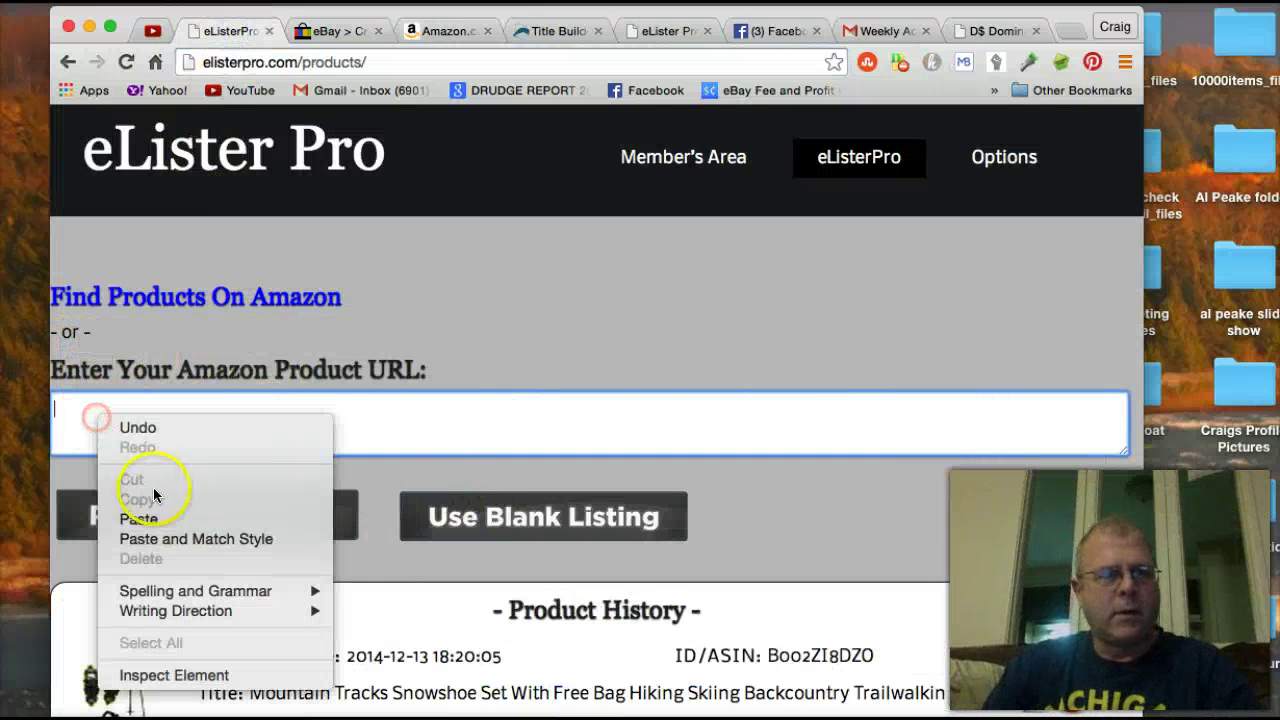
left_click(140, 518)
scroll(186, 491, "down", 1)
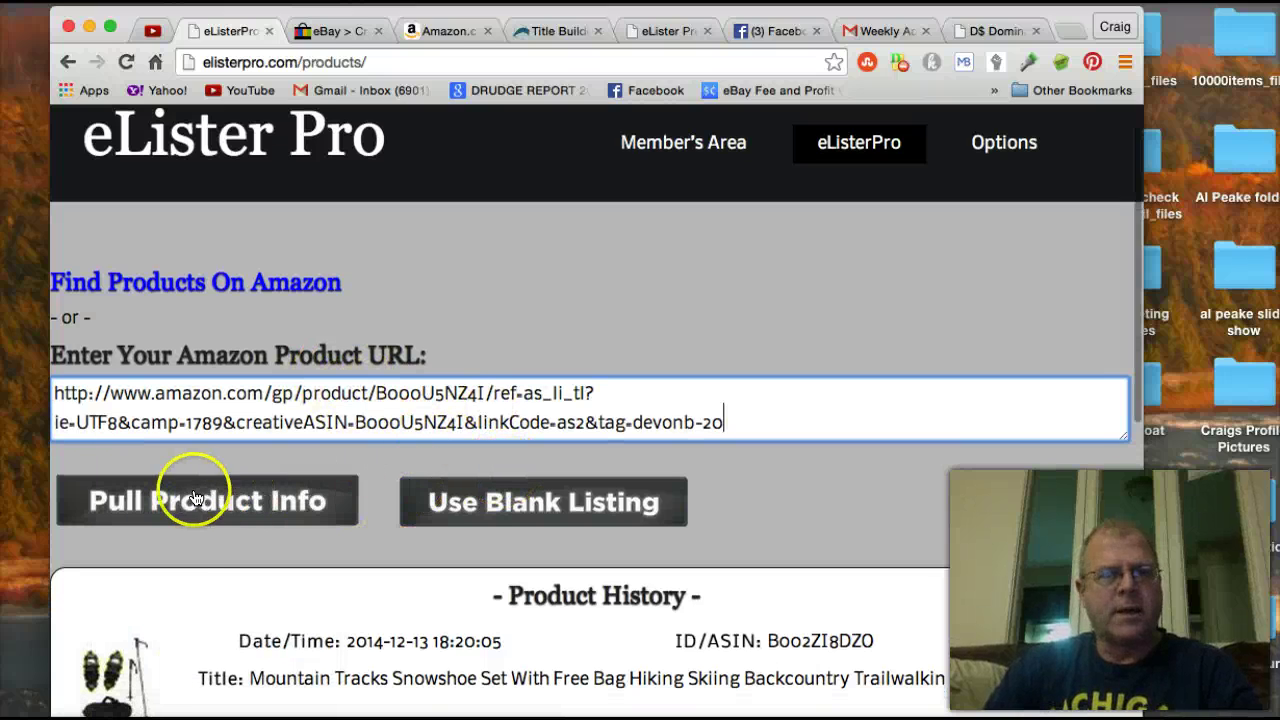
Step: Pull the corn grinder's product information from Amazon into eLister Pro
scroll(193, 540, "down", 3)
left_click(222, 368)
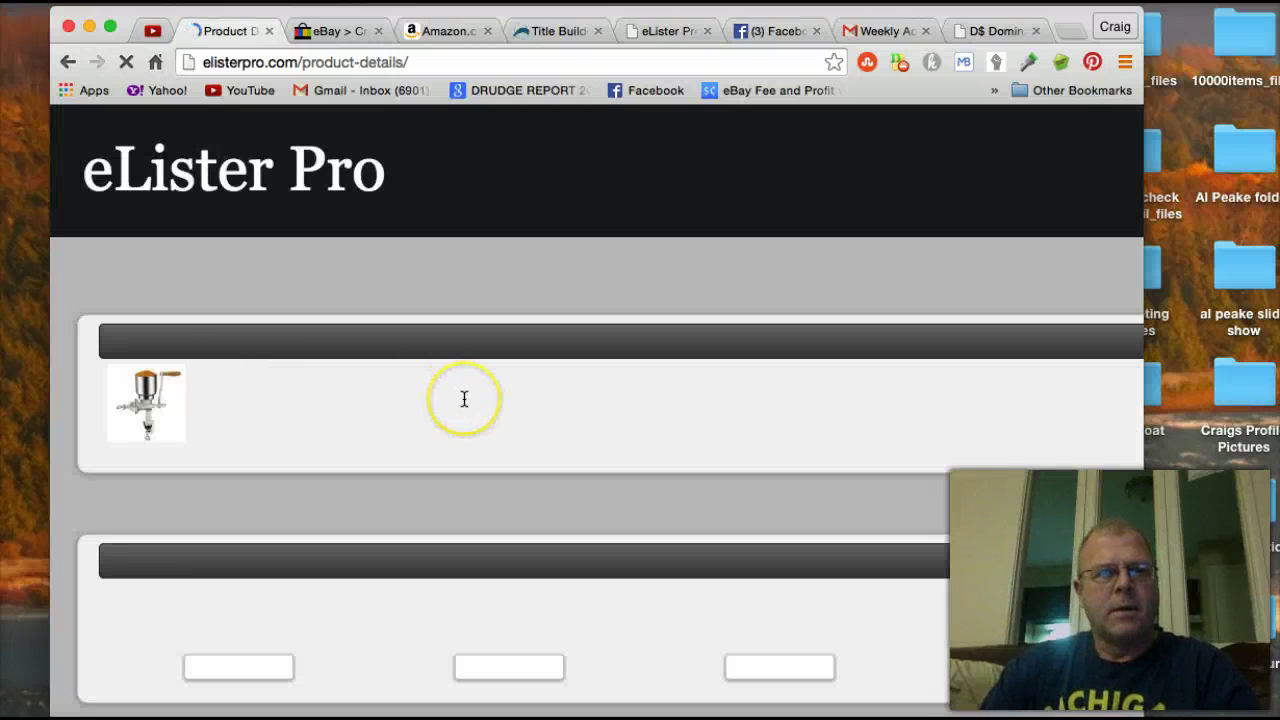
scroll(464, 399, "down", 1)
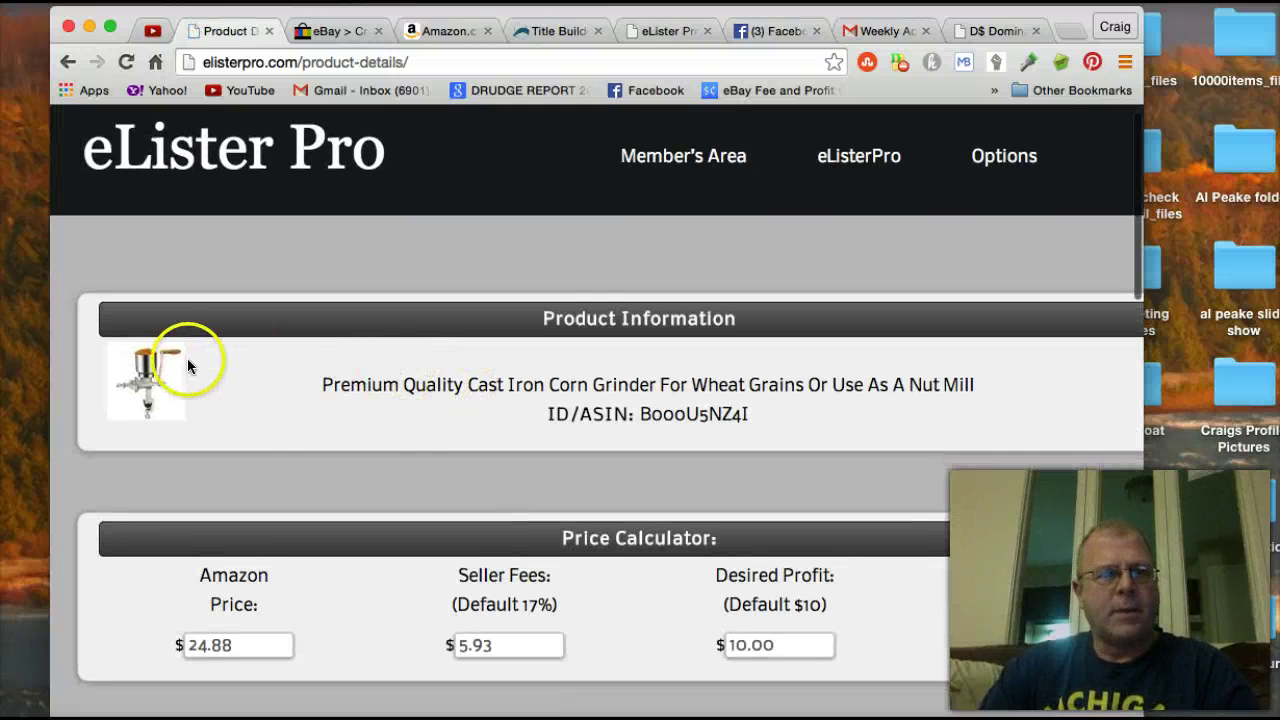
Step: Raise the desired profit from 10.00 to 20.00, bringing the eBay price to 52.51
scroll(394, 378, "down", 2)
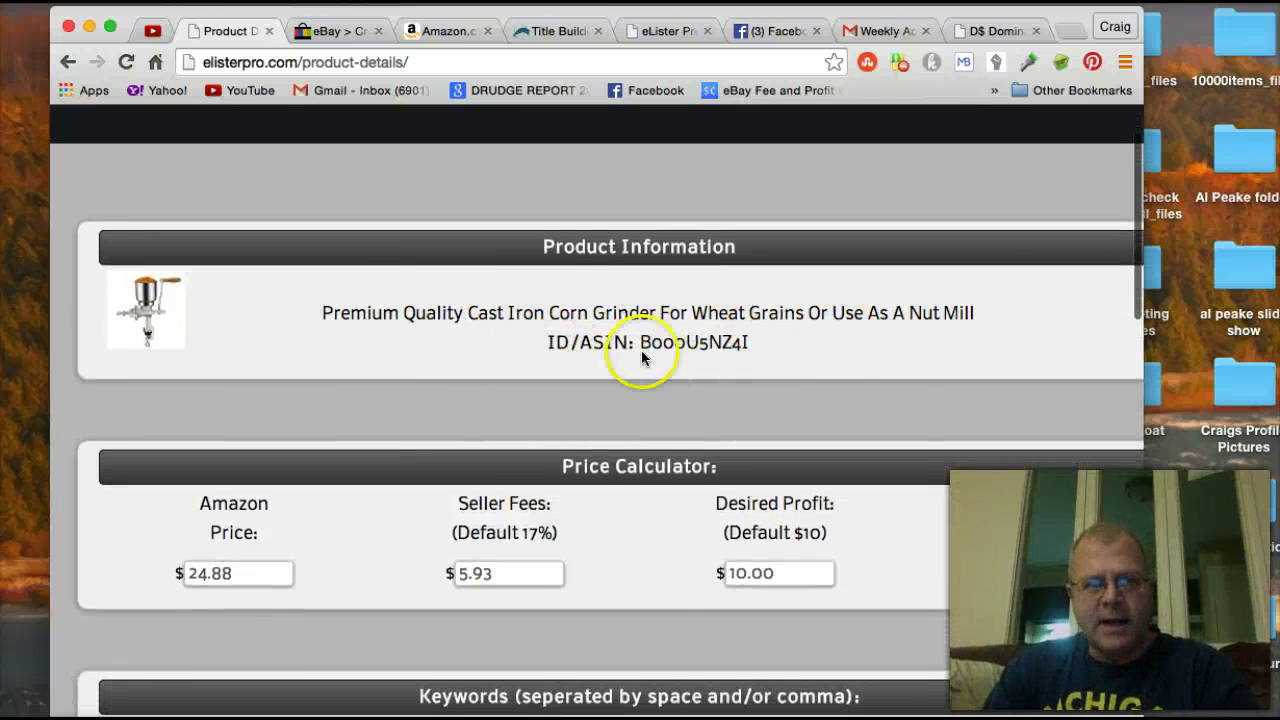
scroll(727, 359, "down", 5)
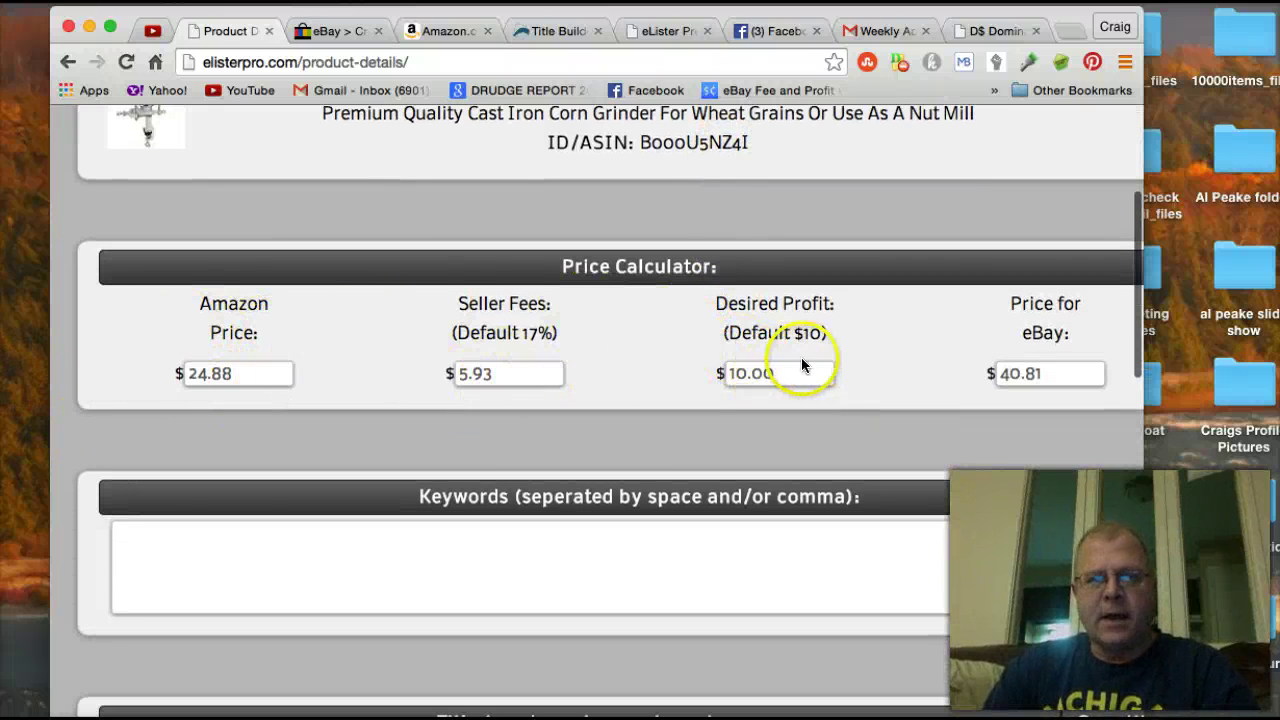
scroll(795, 362, "down", 1)
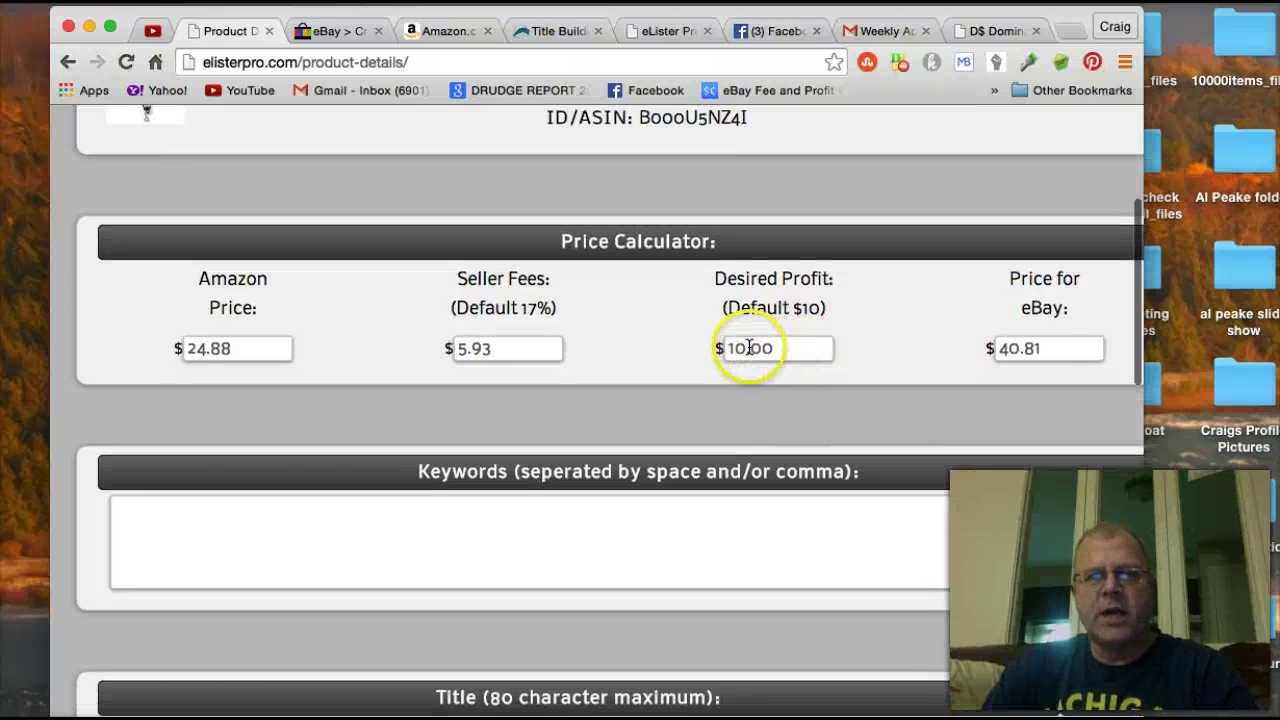
double_click(749, 347)
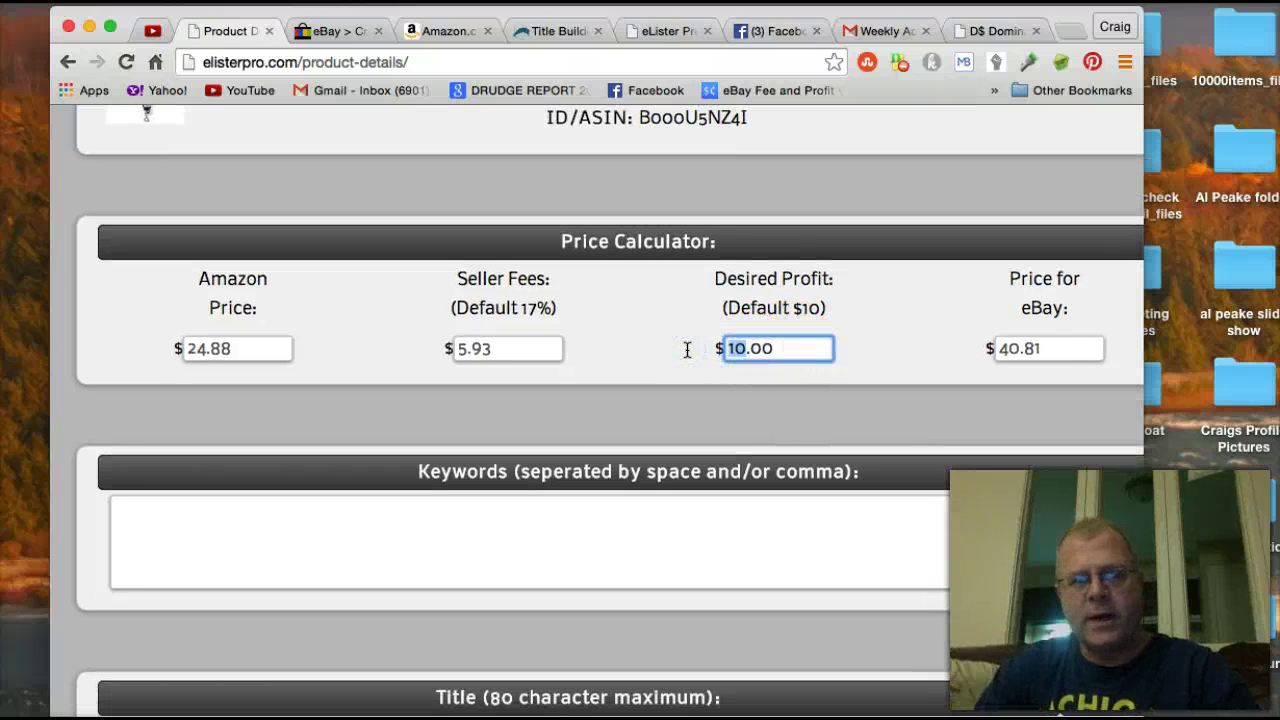
left_click(766, 386)
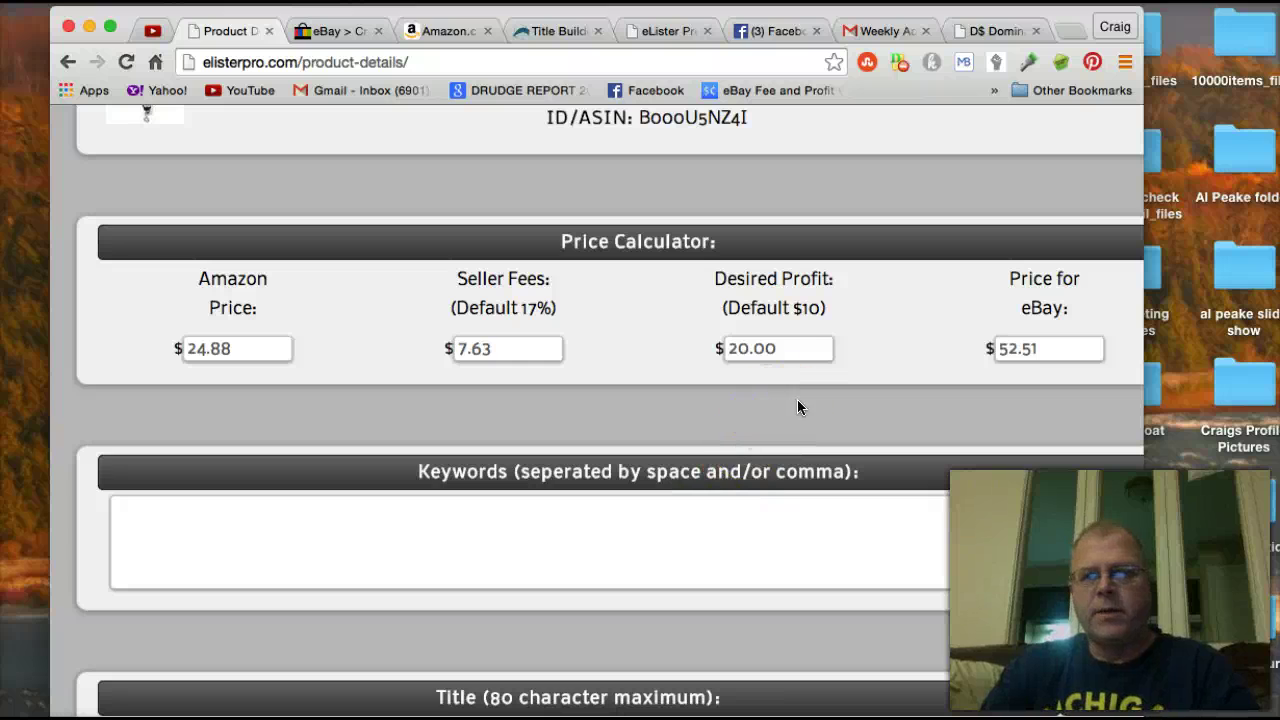
scroll(1020, 363, "down", 5)
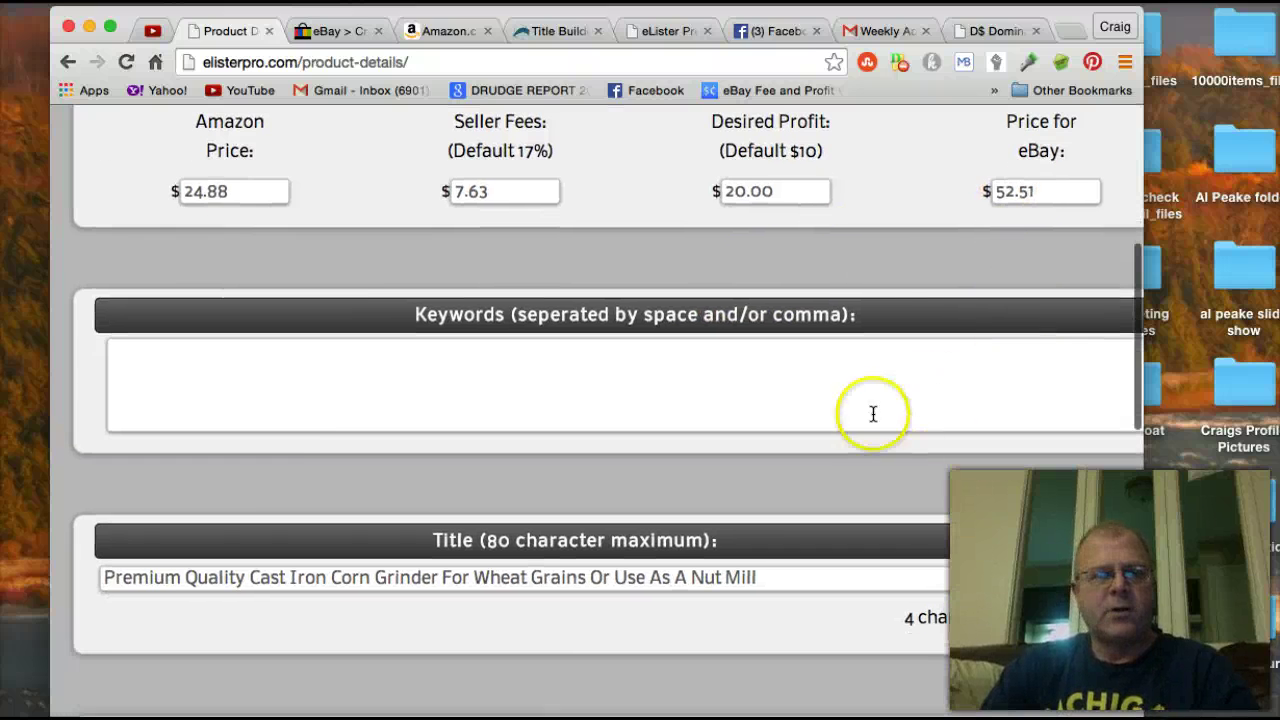
scroll(869, 414, "down", 1)
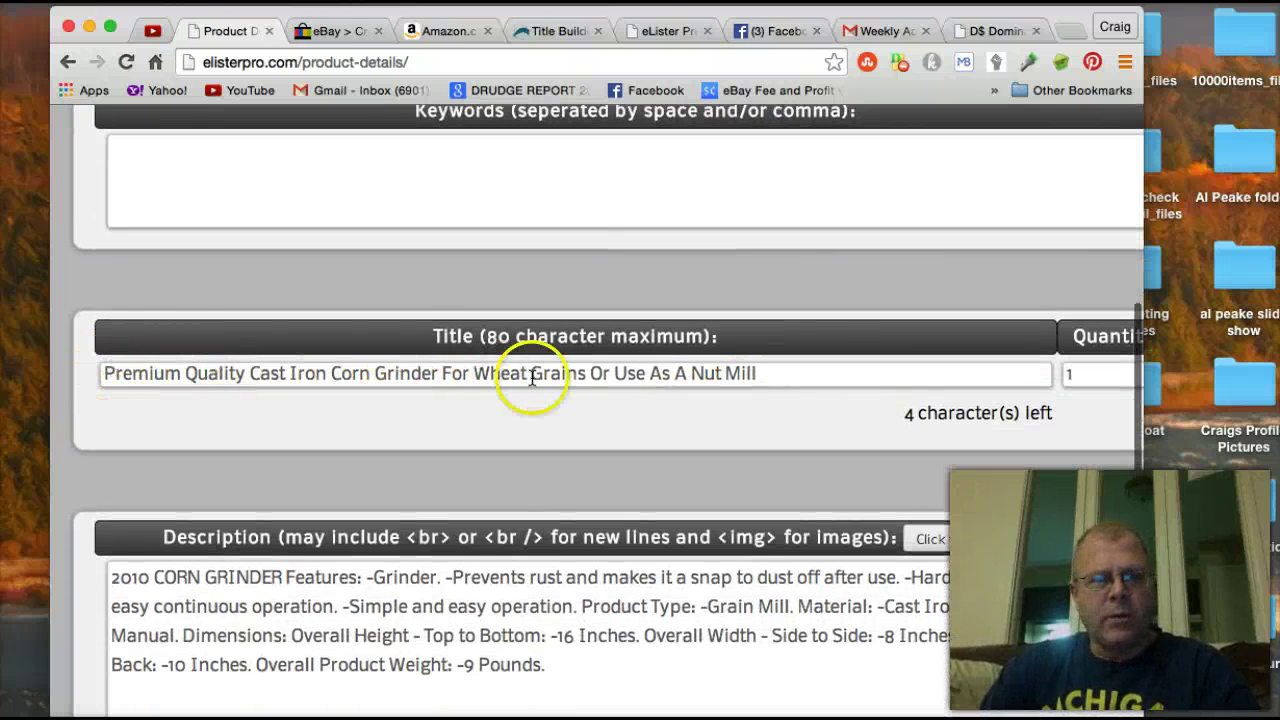
scroll(766, 374, "down", 2)
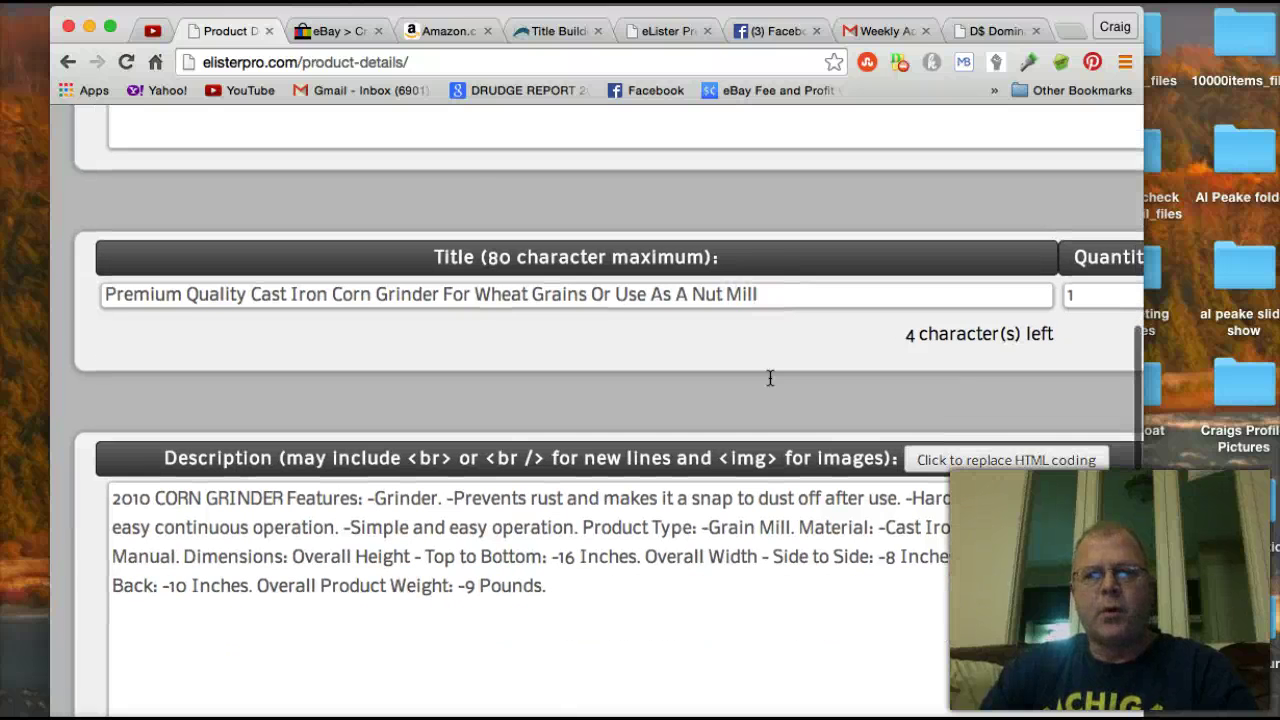
scroll(720, 401, "down", 3)
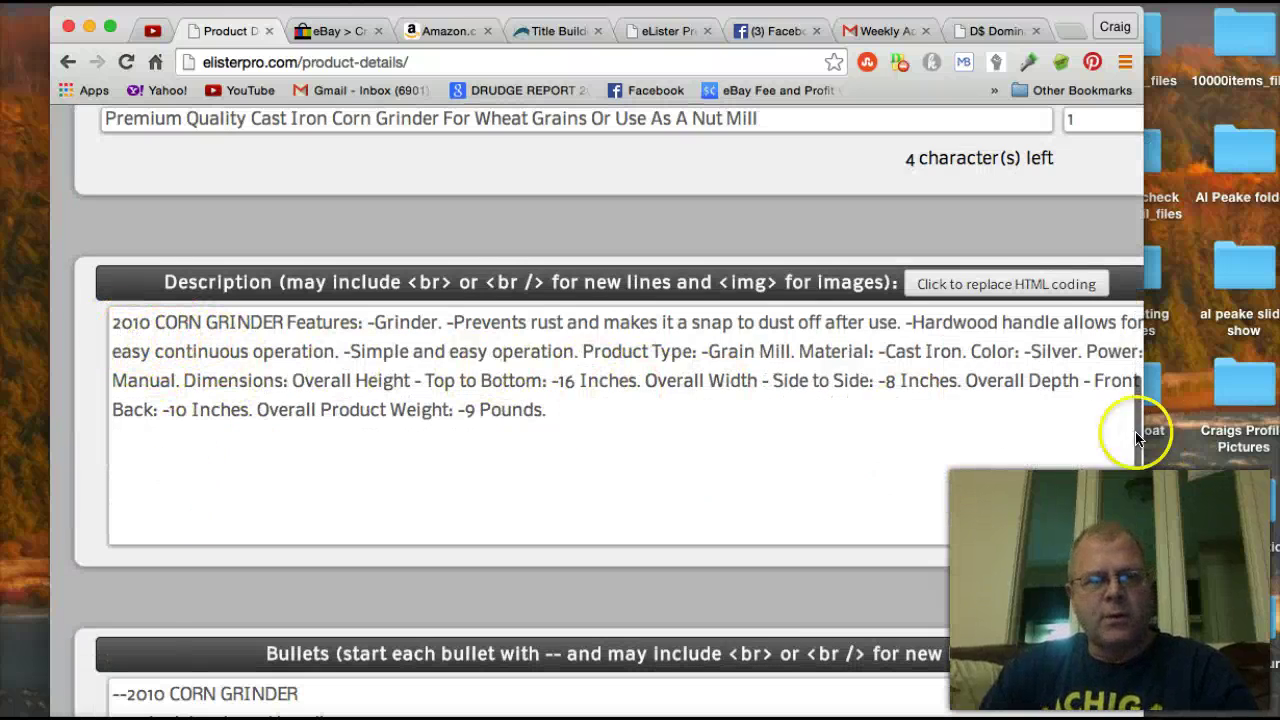
scroll(955, 495, "down", 6)
scroll(955, 495, "down", 2)
scroll(503, 531, "up", 10)
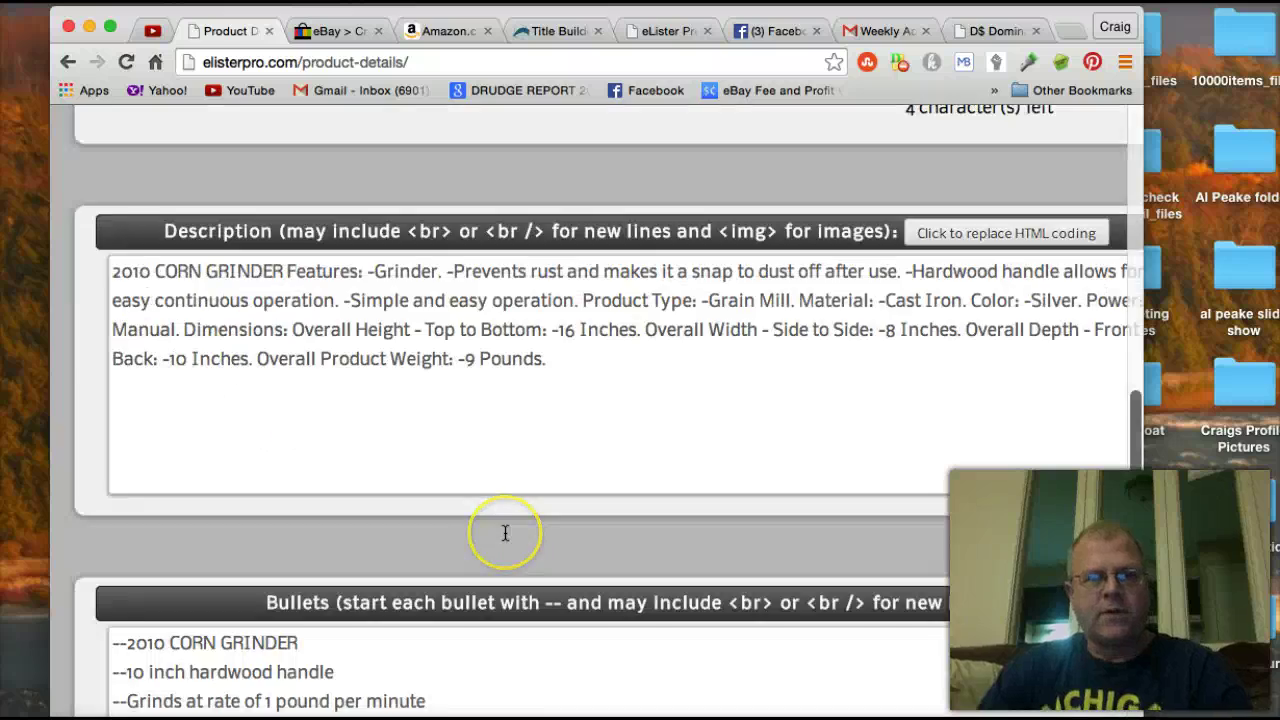
scroll(505, 533, "down", 14)
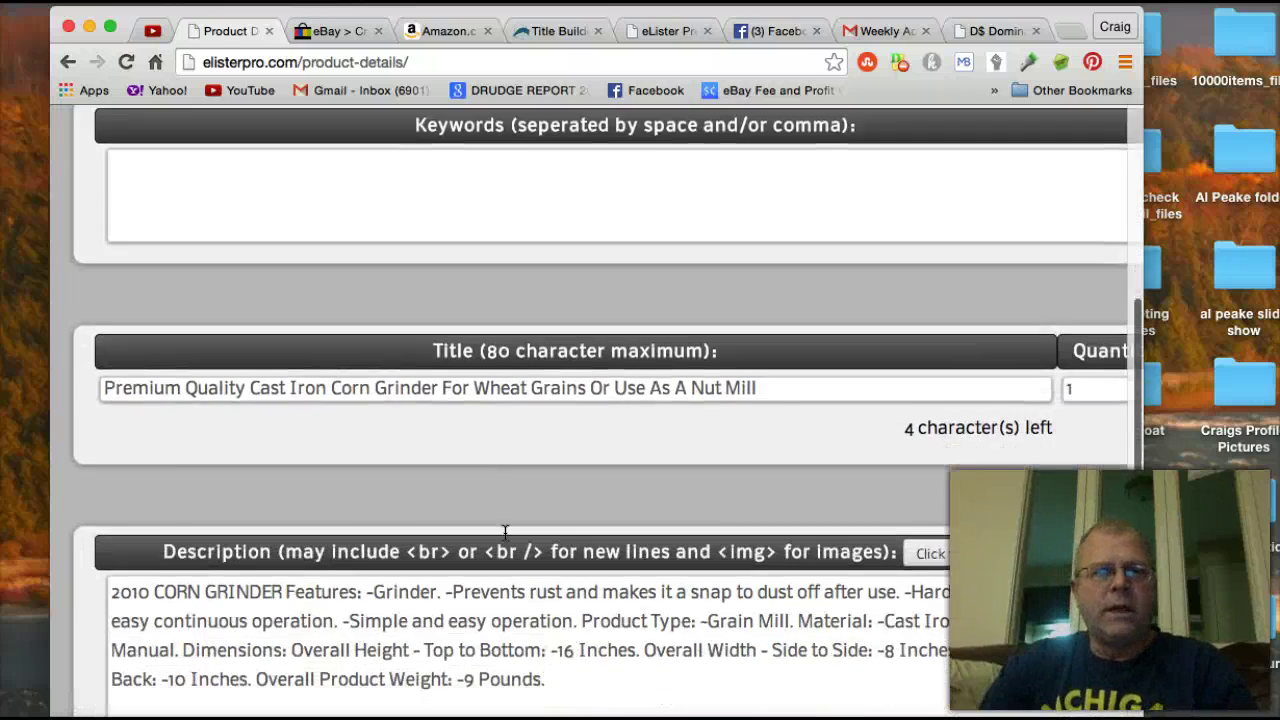
scroll(505, 533, "down", 2)
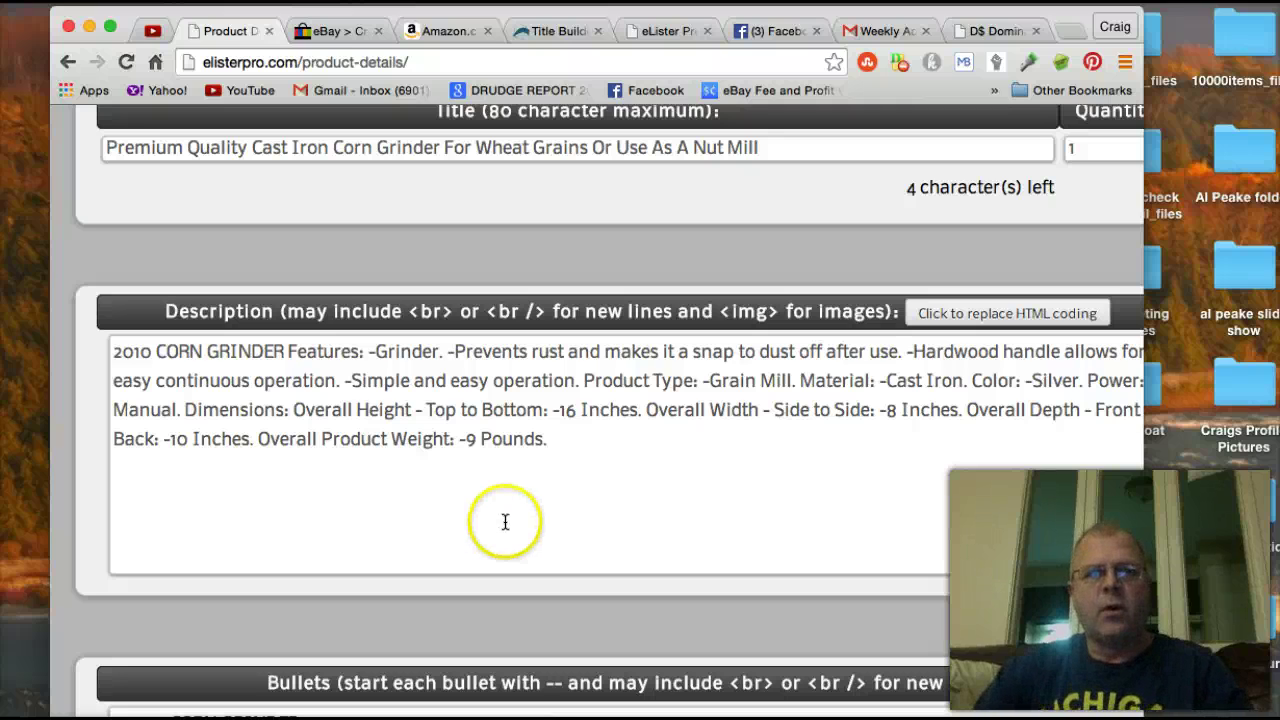
scroll(533, 430, "right", 2)
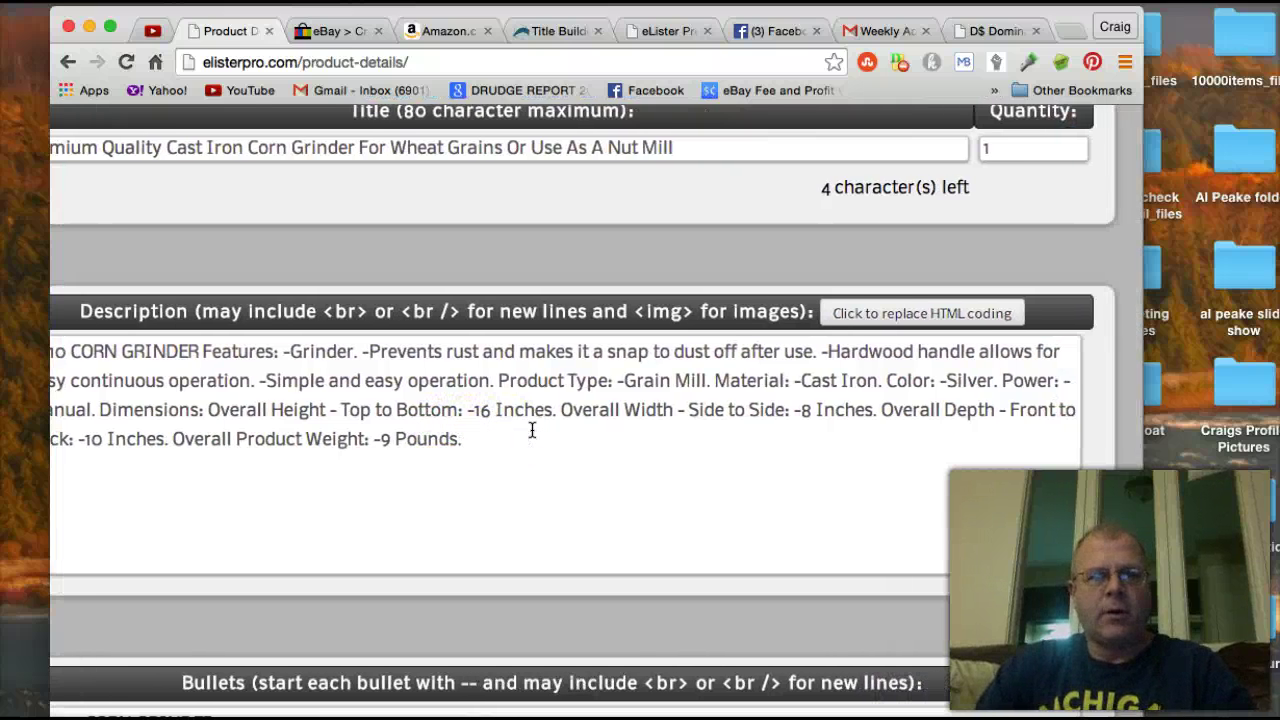
scroll(533, 430, "left", 2)
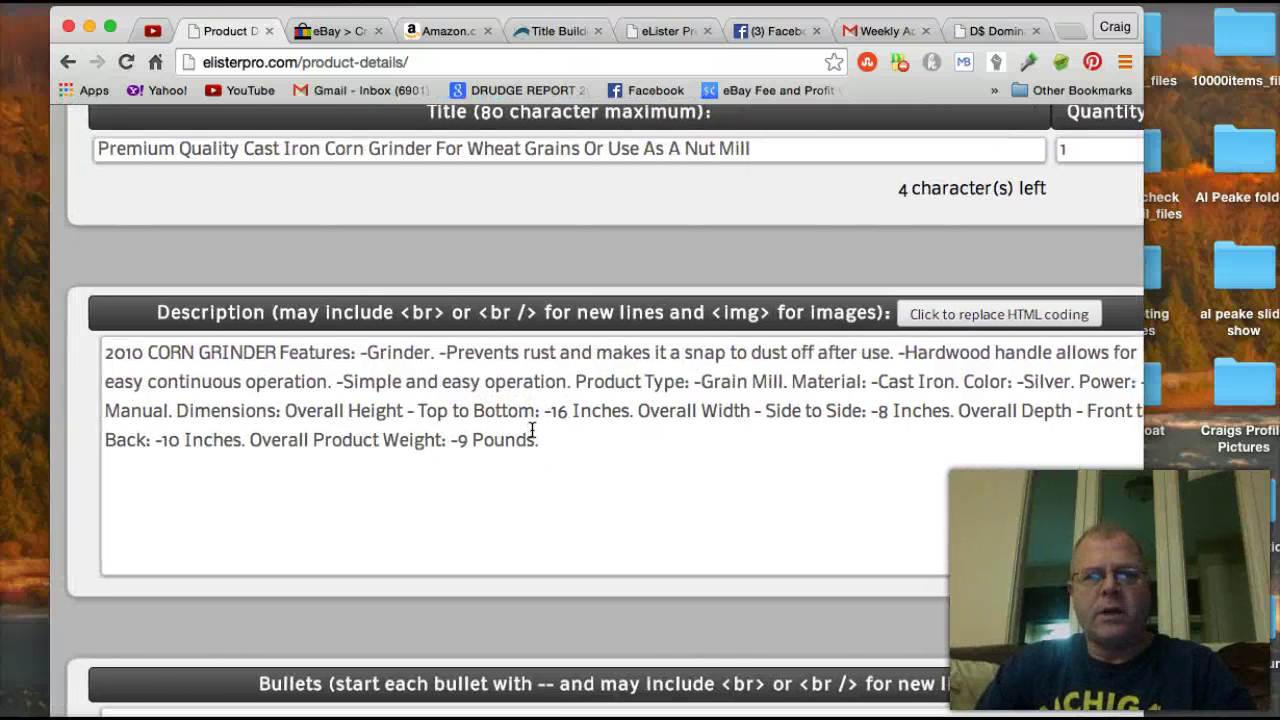
Step: Replace '2010' at the start of the description with 'You will love this'
left_click(145, 353)
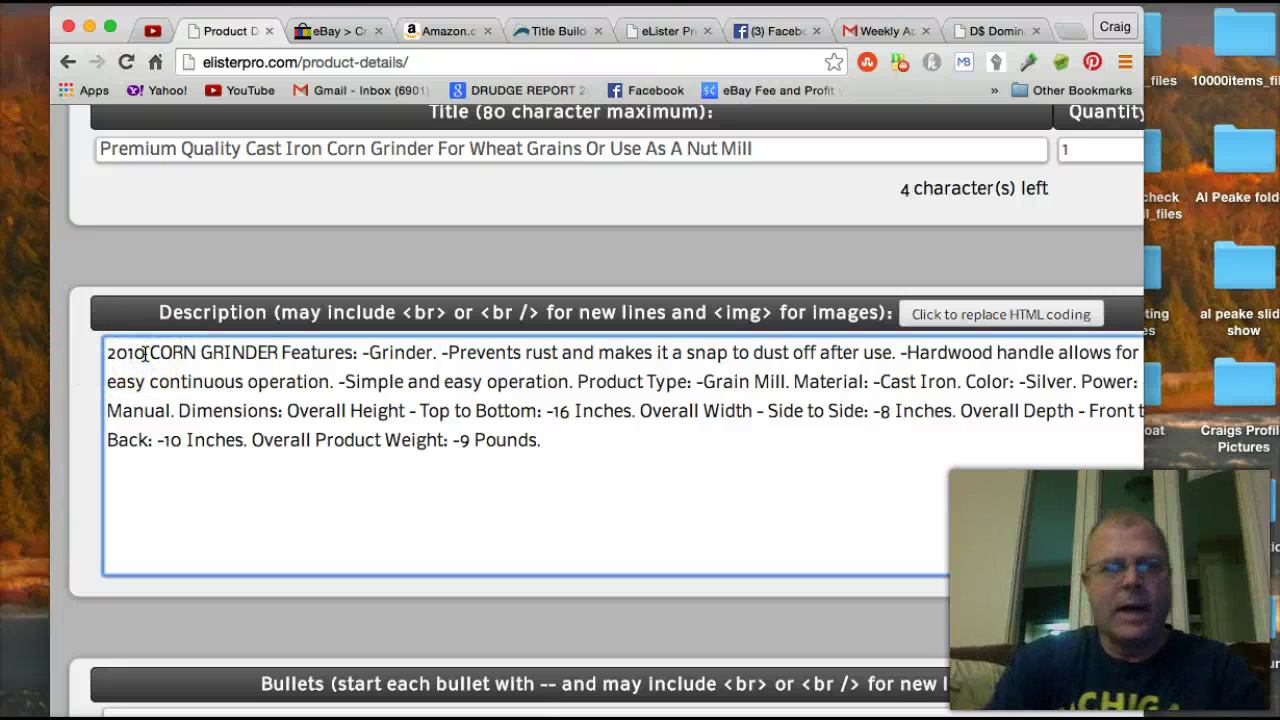
key("BackSpace")
key("BackSpace")
key("BackSpace")
key("BackSpace")
type("You will")
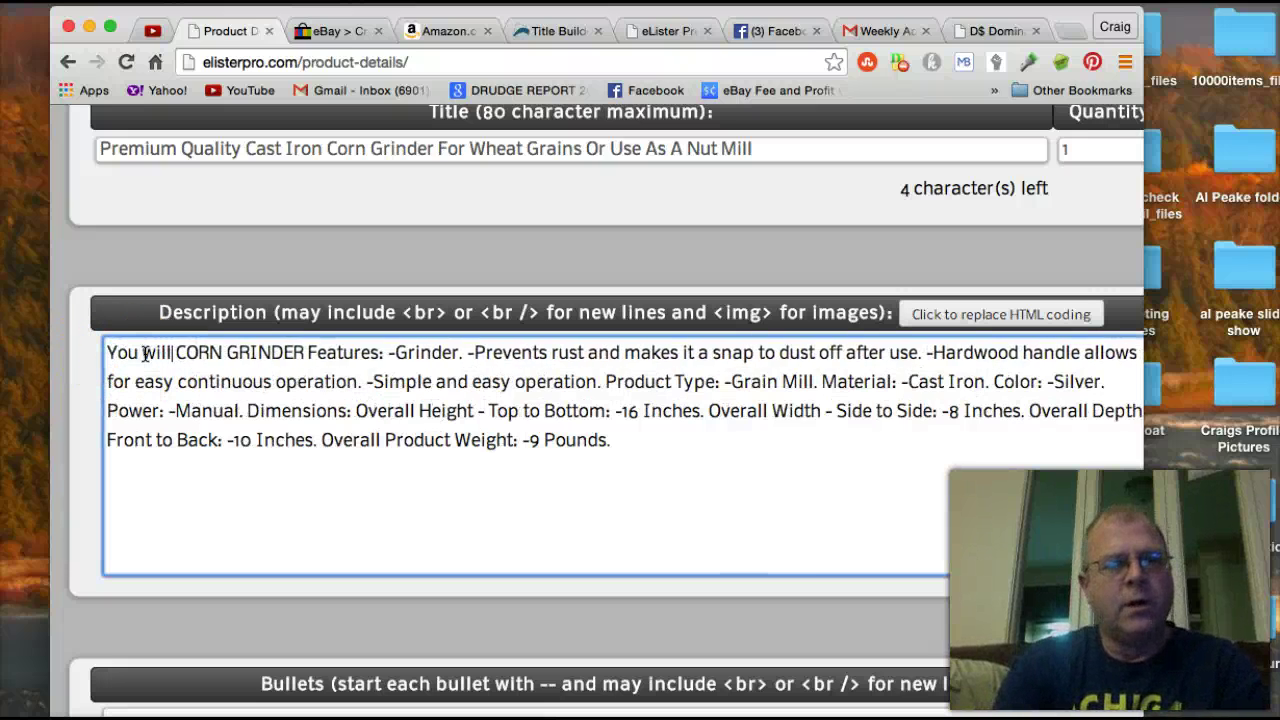
type(" love this")
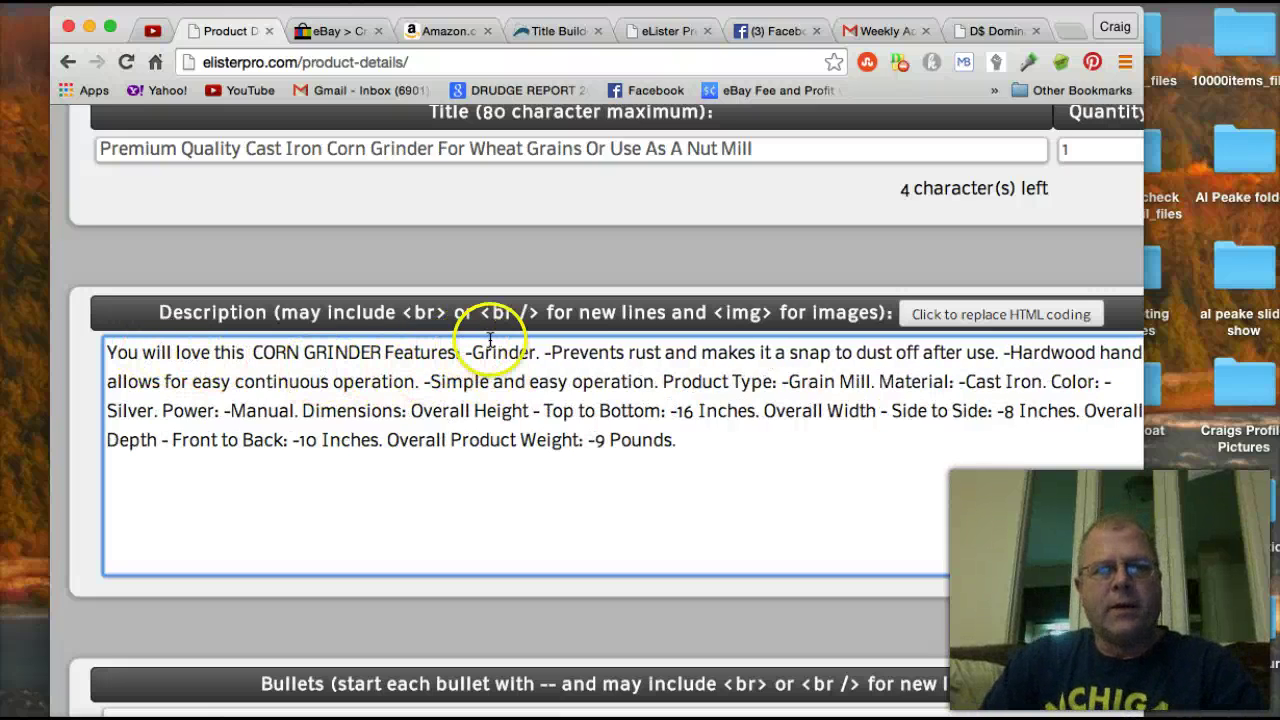
left_click(556, 355)
type("<")
key("BackSpace")
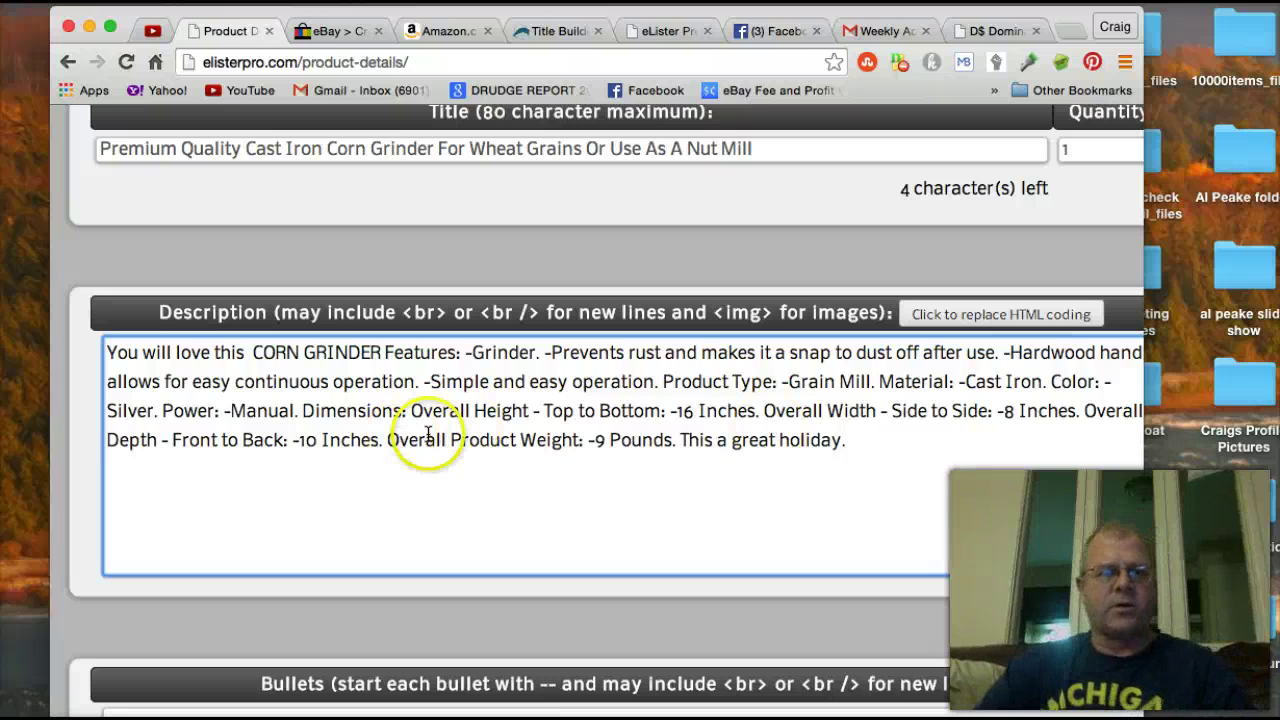
scroll(427, 433, "down", 5)
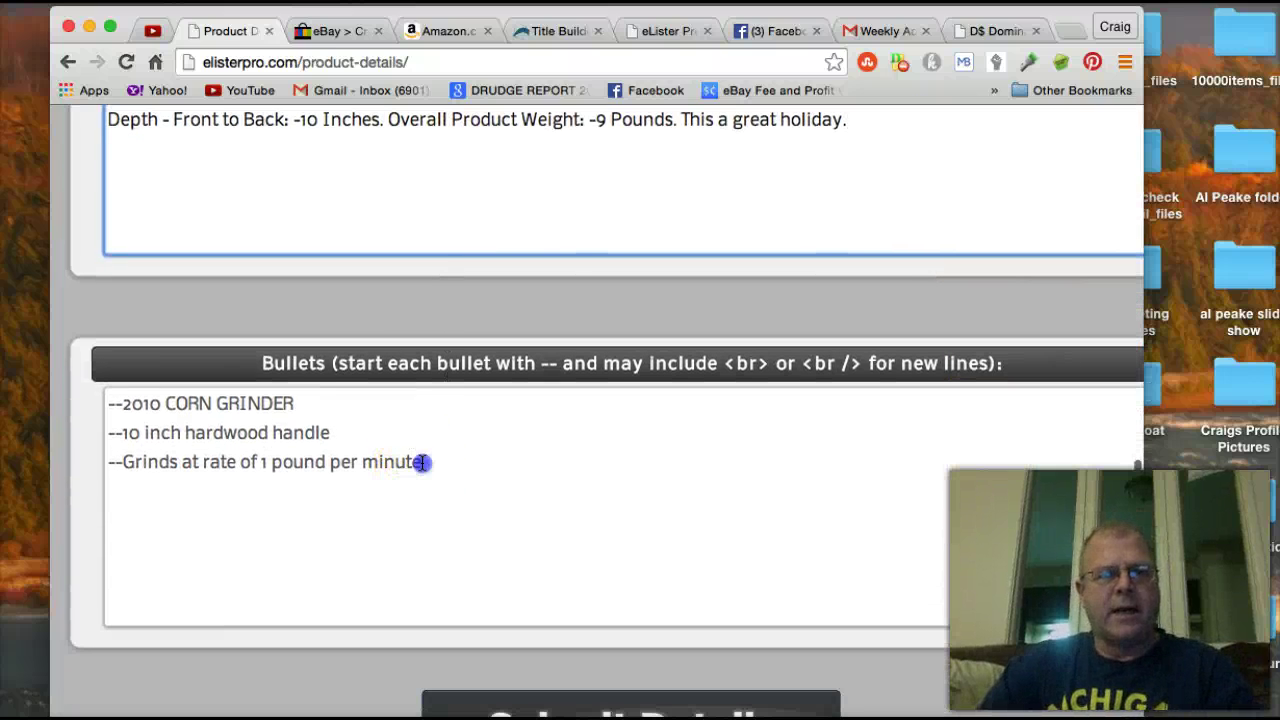
Step: Add a fourth bullet, '--Good for the entire family to enjoy', below the grinding-rate bullet
left_click(421, 463)
key("Return")
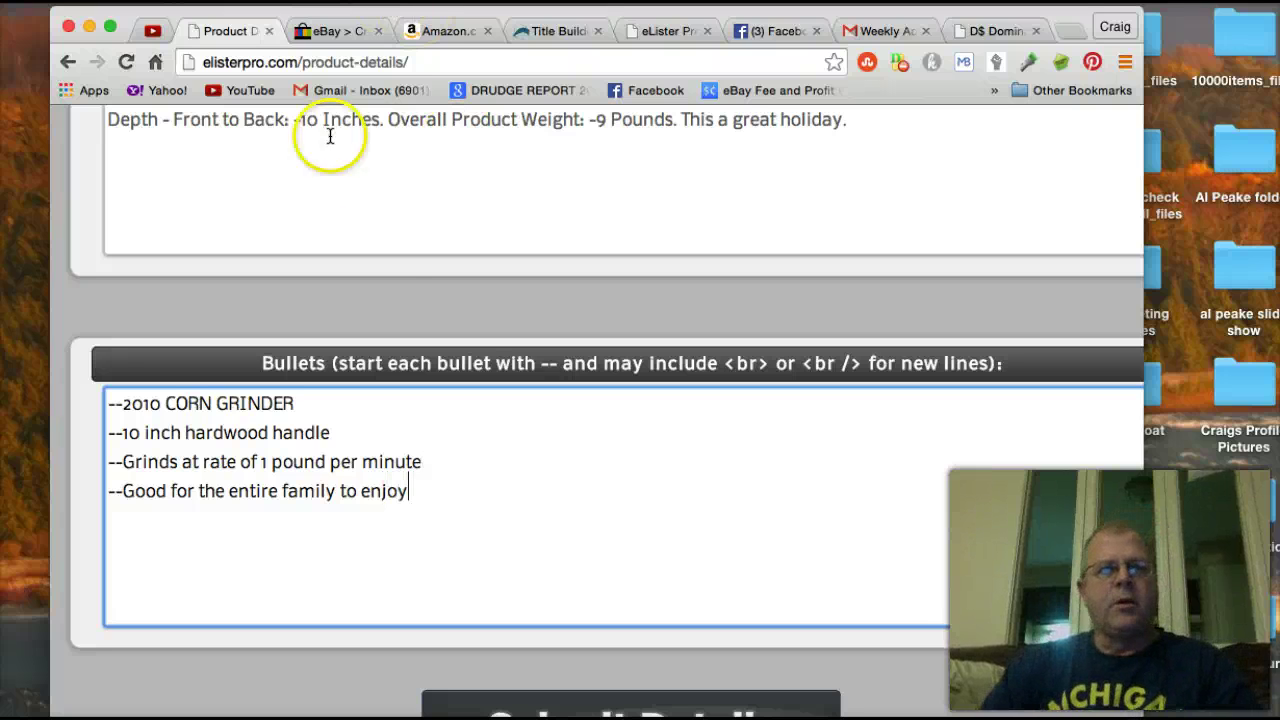
scroll(591, 460, "down", 2)
scroll(591, 460, "up", 5)
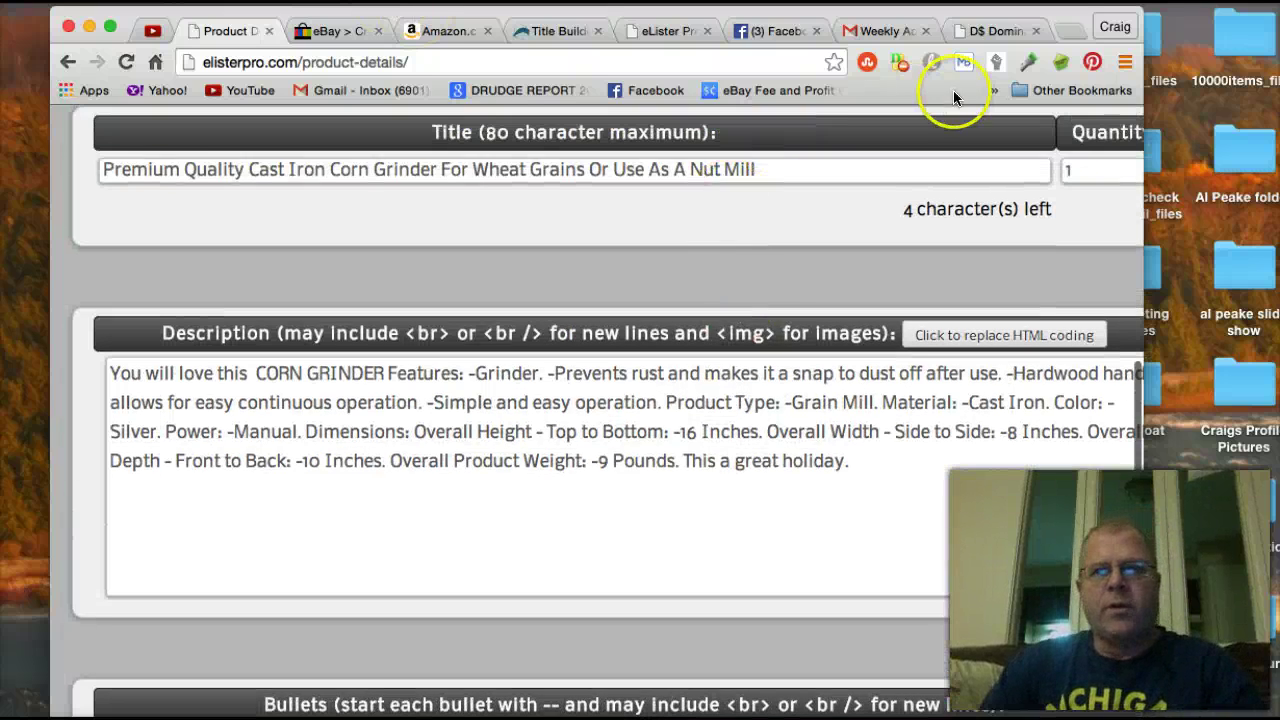
Step: Run a Title Builder keyword search for 'Corn grinder'
left_click(545, 31)
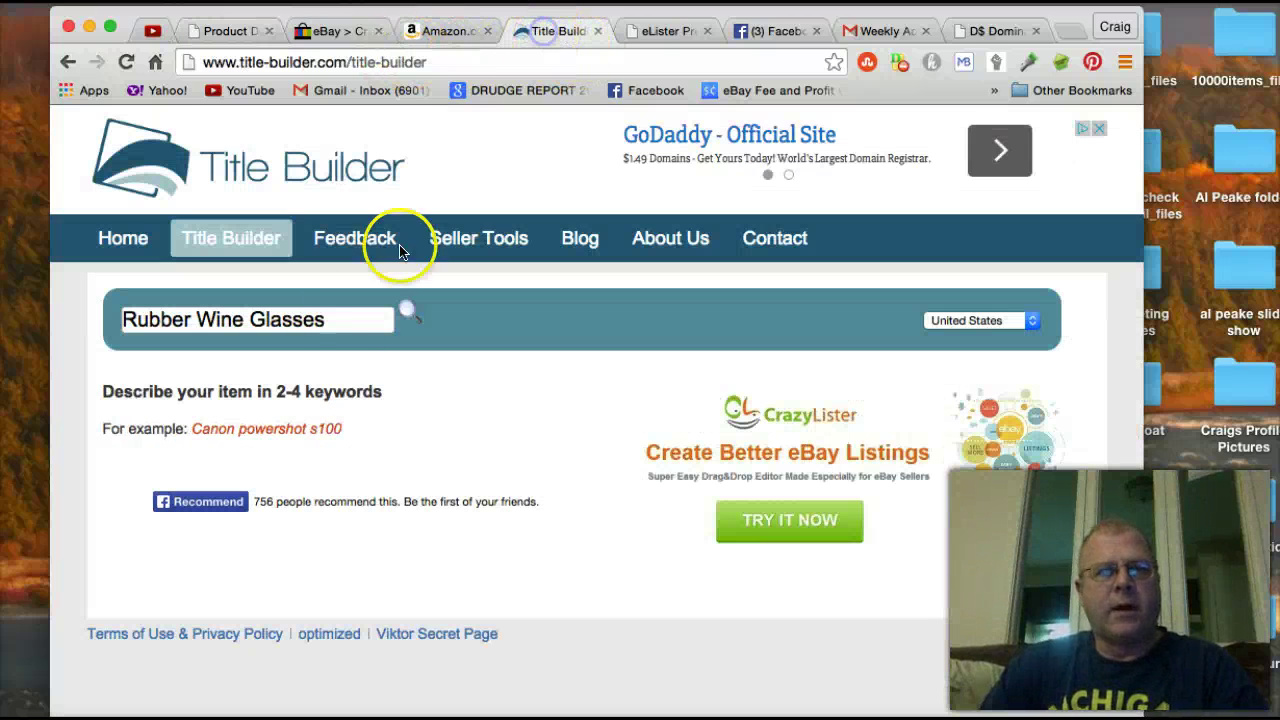
left_click_drag(340, 320, 69, 319)
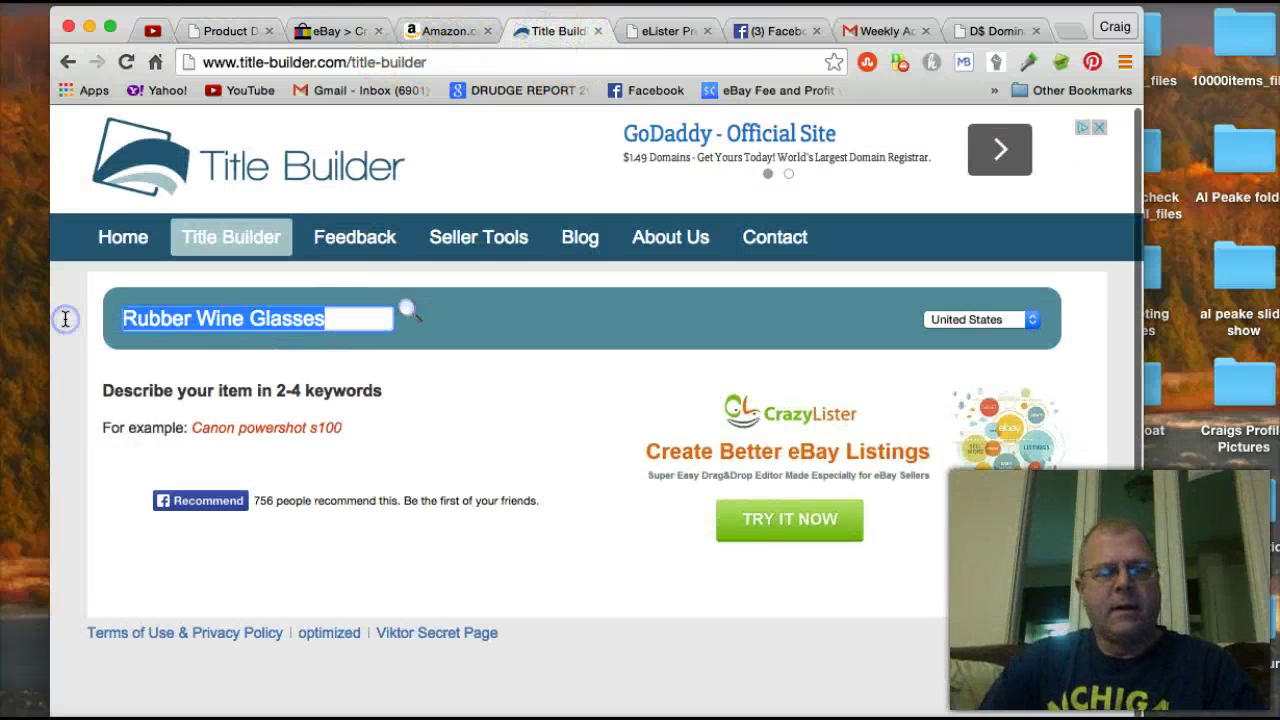
type("Corn gri")
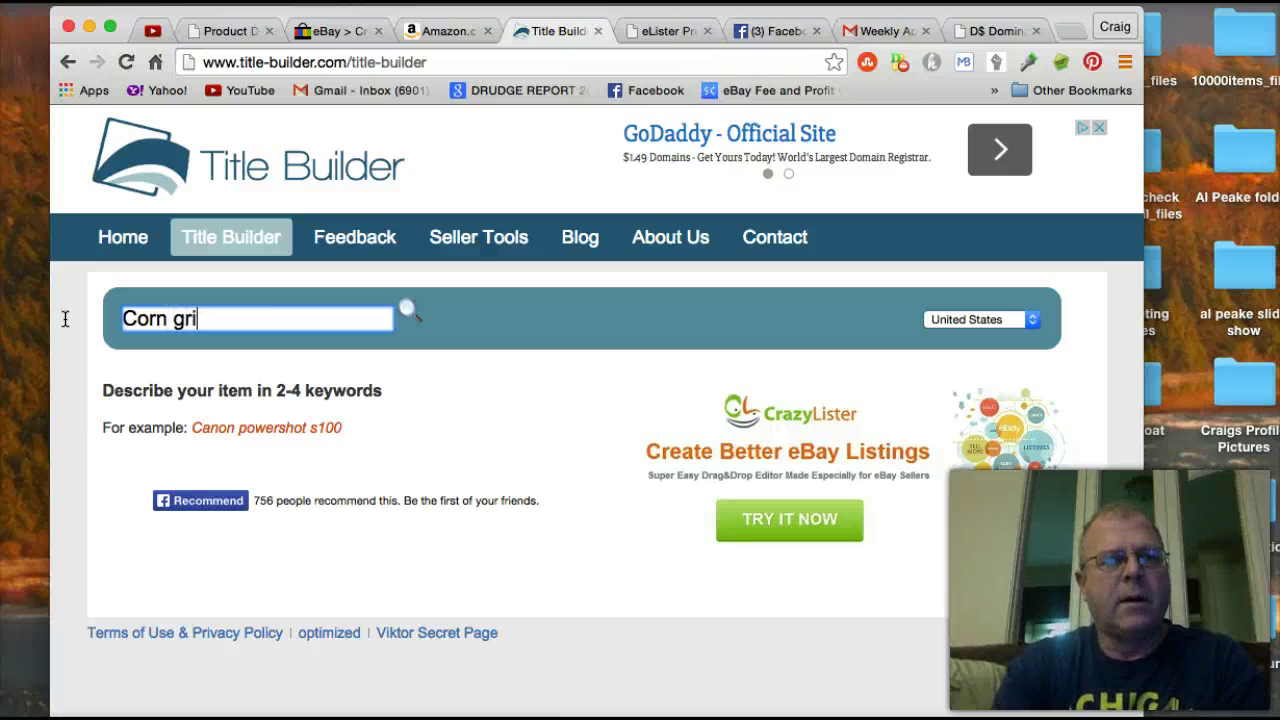
type("nder")
key("Return")
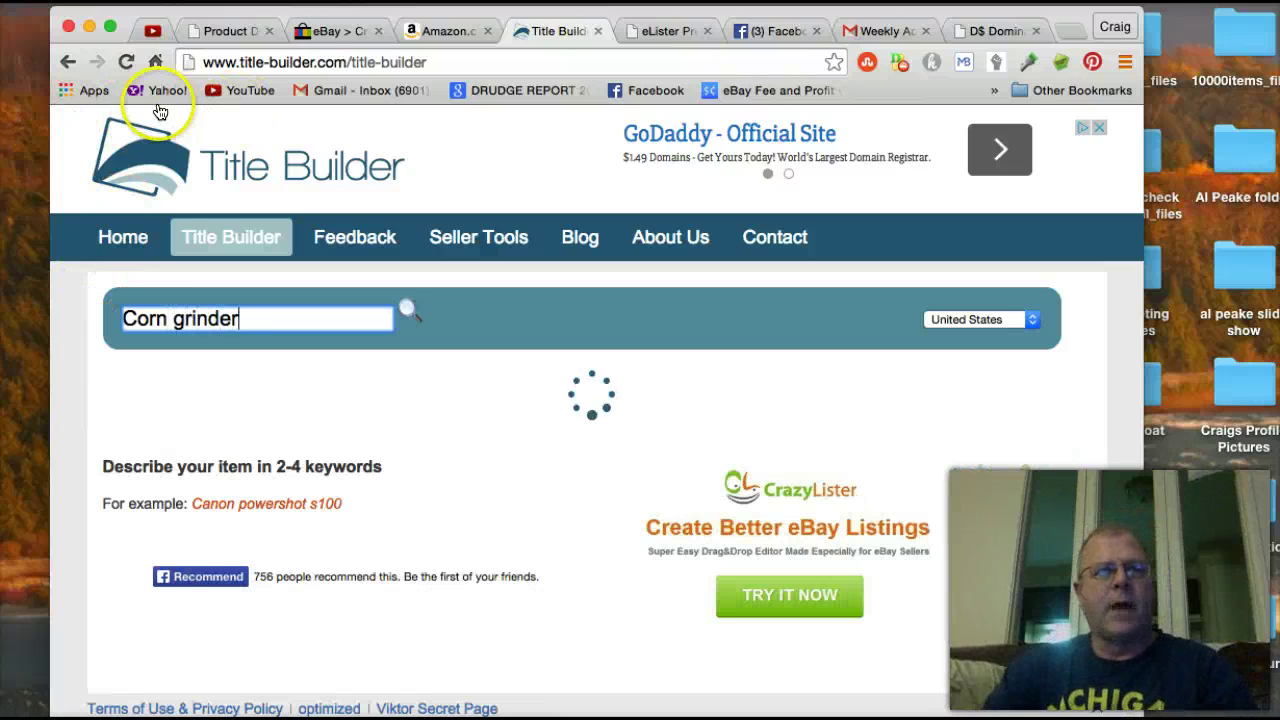
scroll(255, 363, "down", 5)
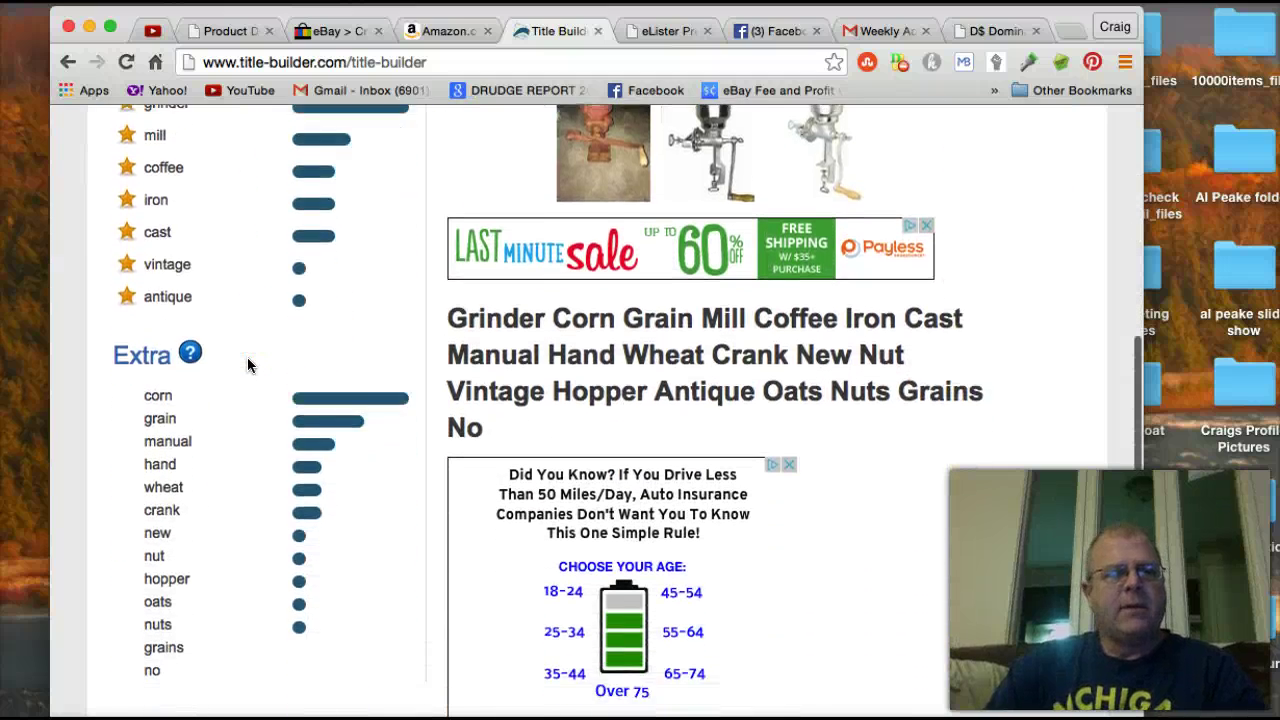
scroll(249, 365, "down", 4)
Step: Copy the Extra keywords from corn through no and return to eLister Pro's product details
left_click(131, 224)
left_click_drag(133, 222, 201, 496)
right_click(190, 411)
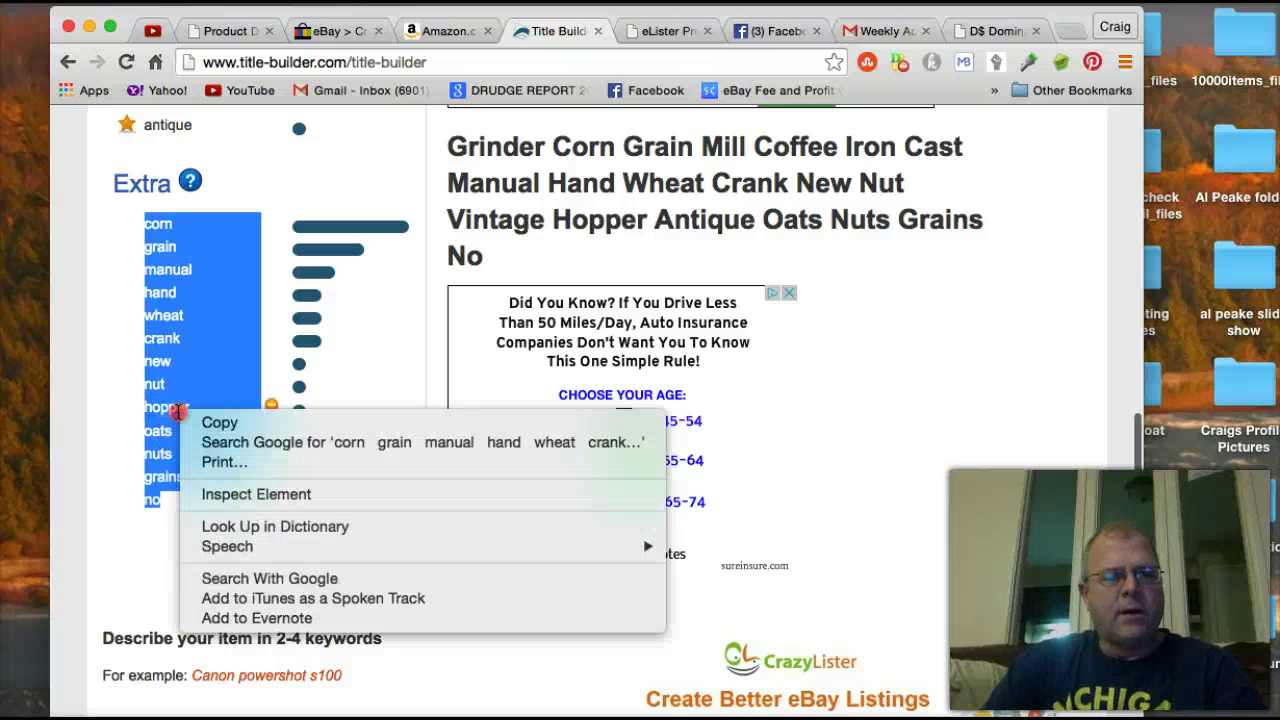
left_click(207, 421)
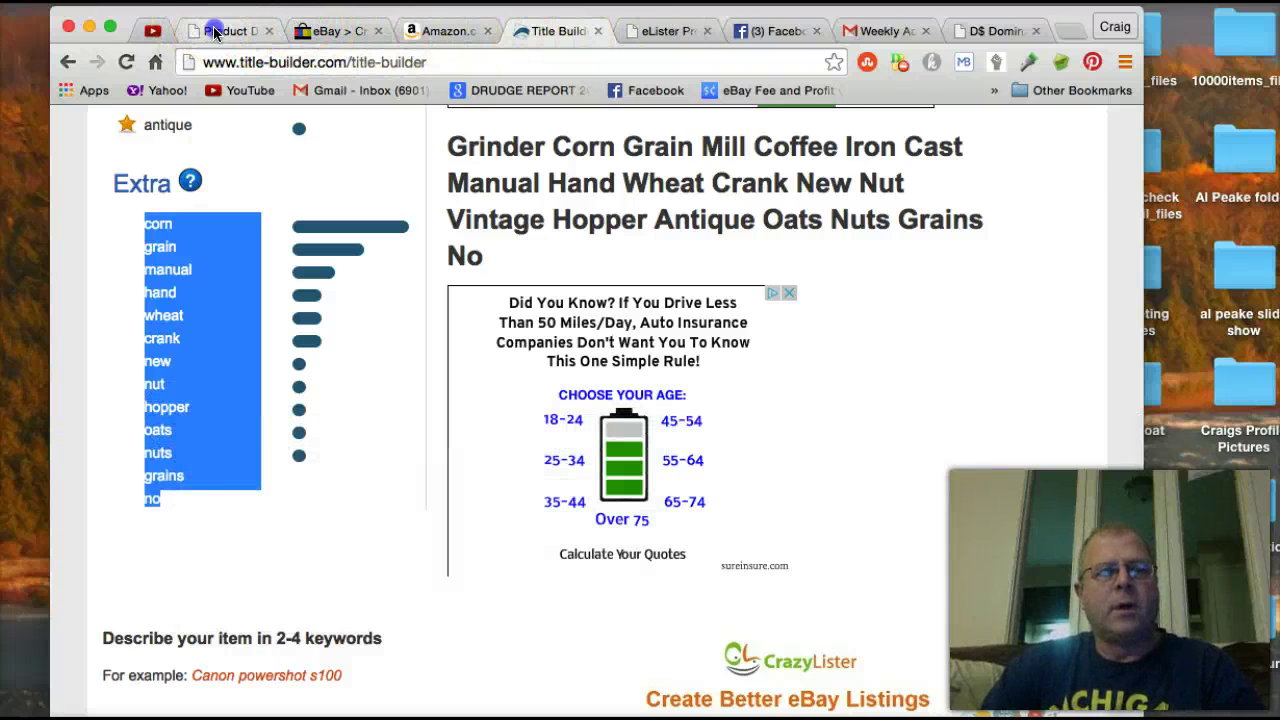
left_click(214, 31)
scroll(414, 449, "up", 5)
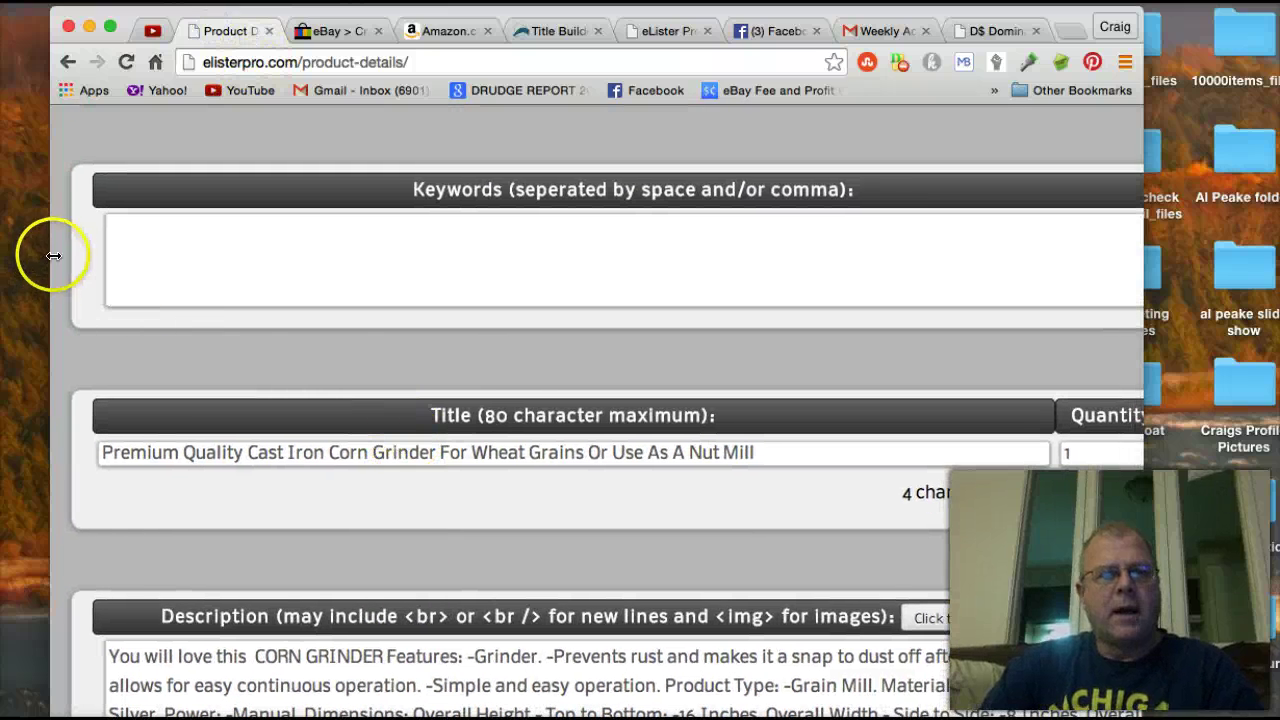
Step: Paste the copied keyword list, corn, grain, manual through nut and hopper, into the Keywords box
left_click(119, 231)
right_click(121, 232)
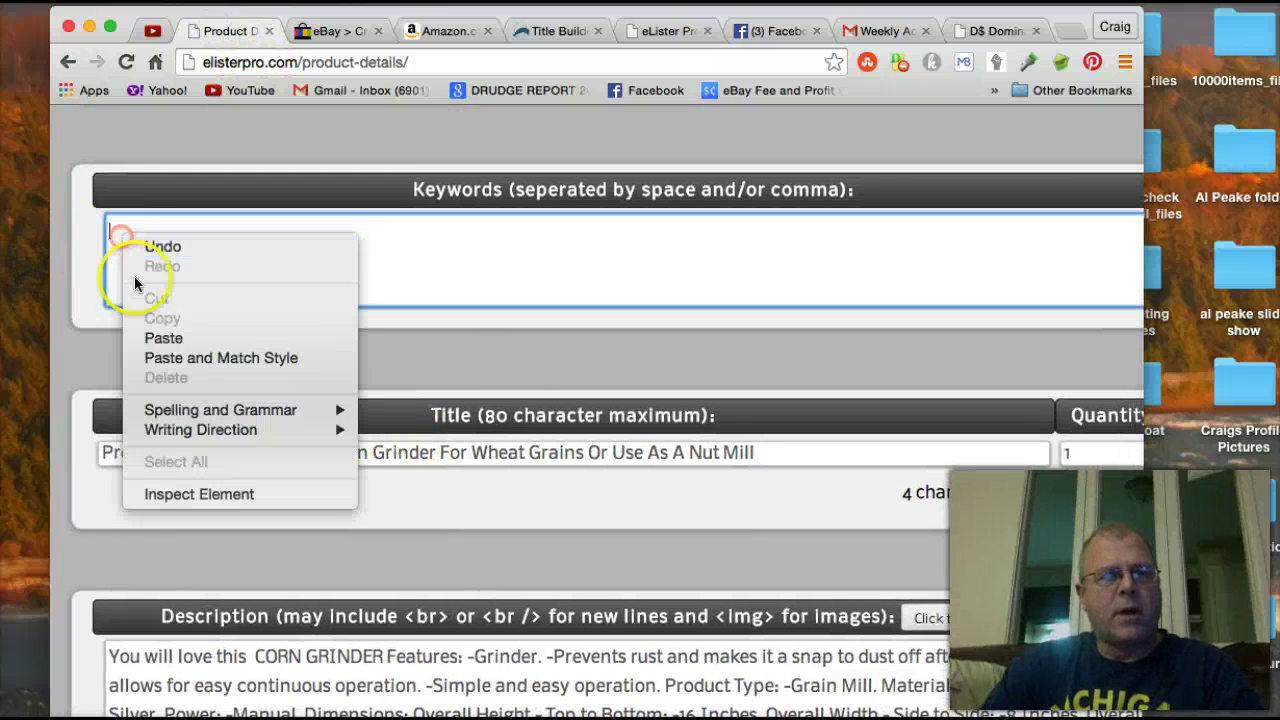
left_click(163, 338)
scroll(630, 285, "up", 10)
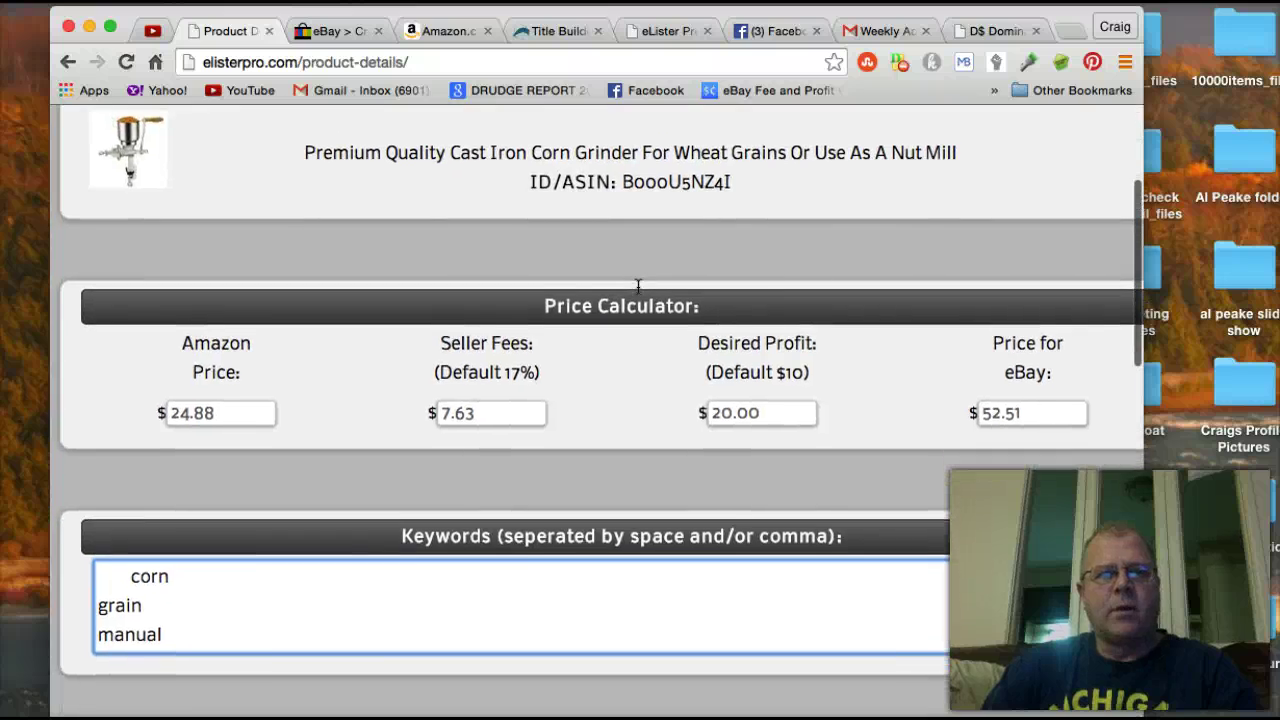
scroll(638, 285, "down", 5)
left_click(100, 508)
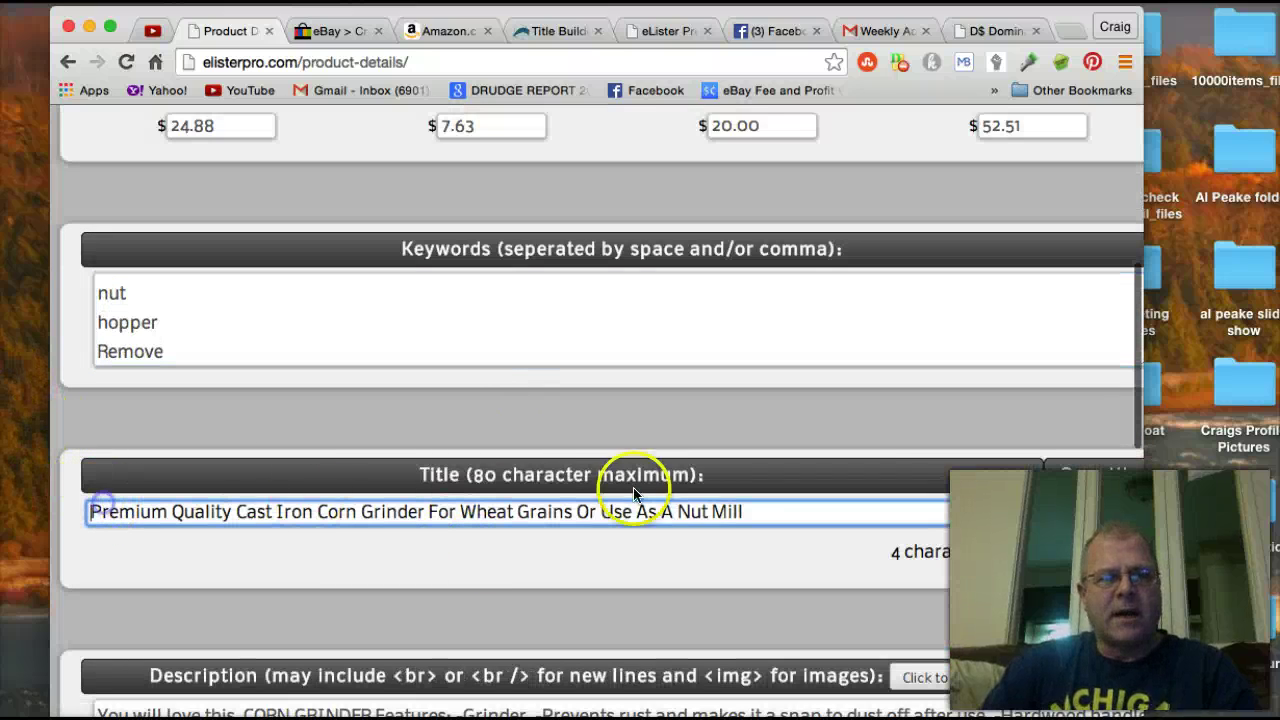
Step: Copy Title Builder's generated title 'Grinder Corn Grain Mill…' for use in eLister Pro
left_click(537, 34)
scroll(560, 330, "up", 1)
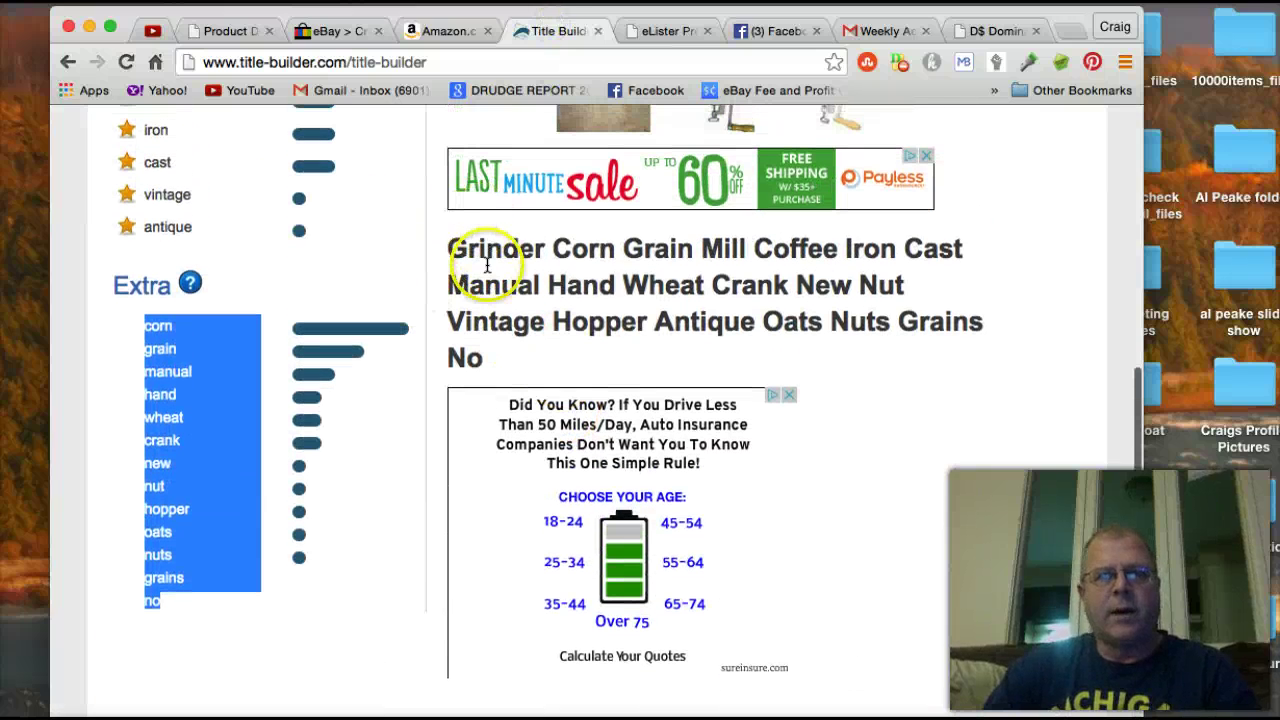
left_click_drag(450, 248, 598, 338)
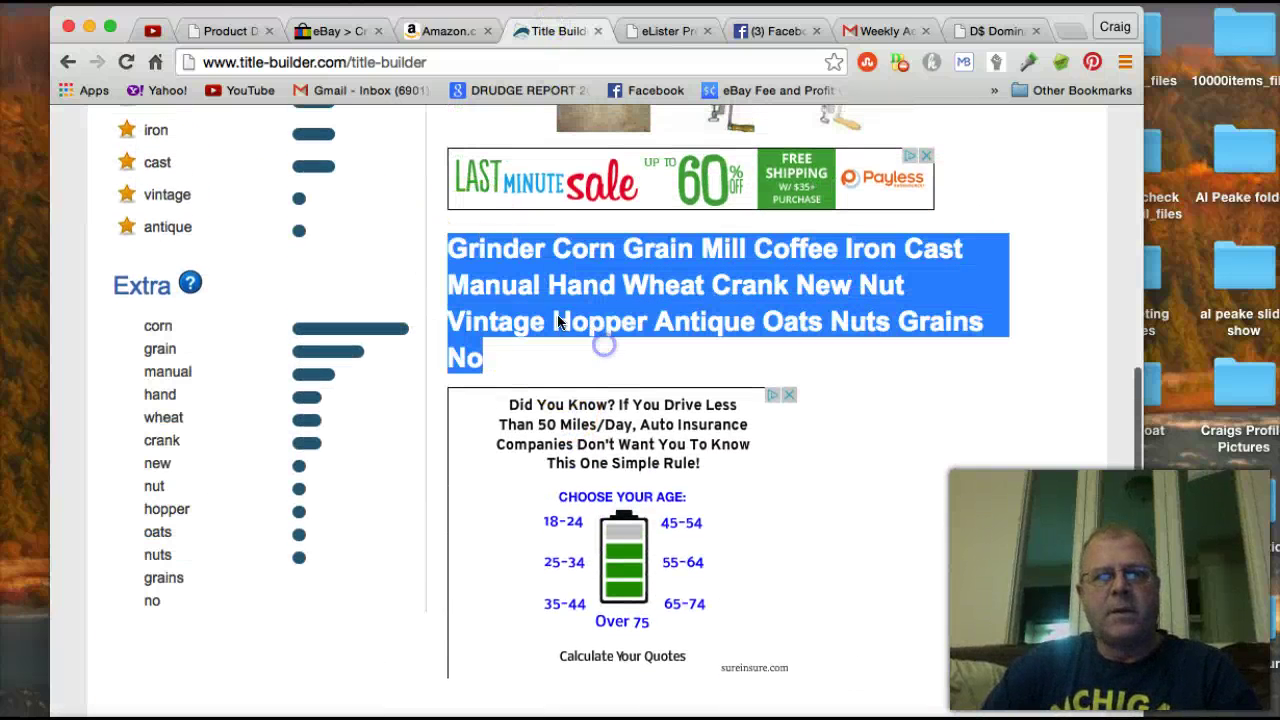
right_click(490, 278)
left_click(530, 294)
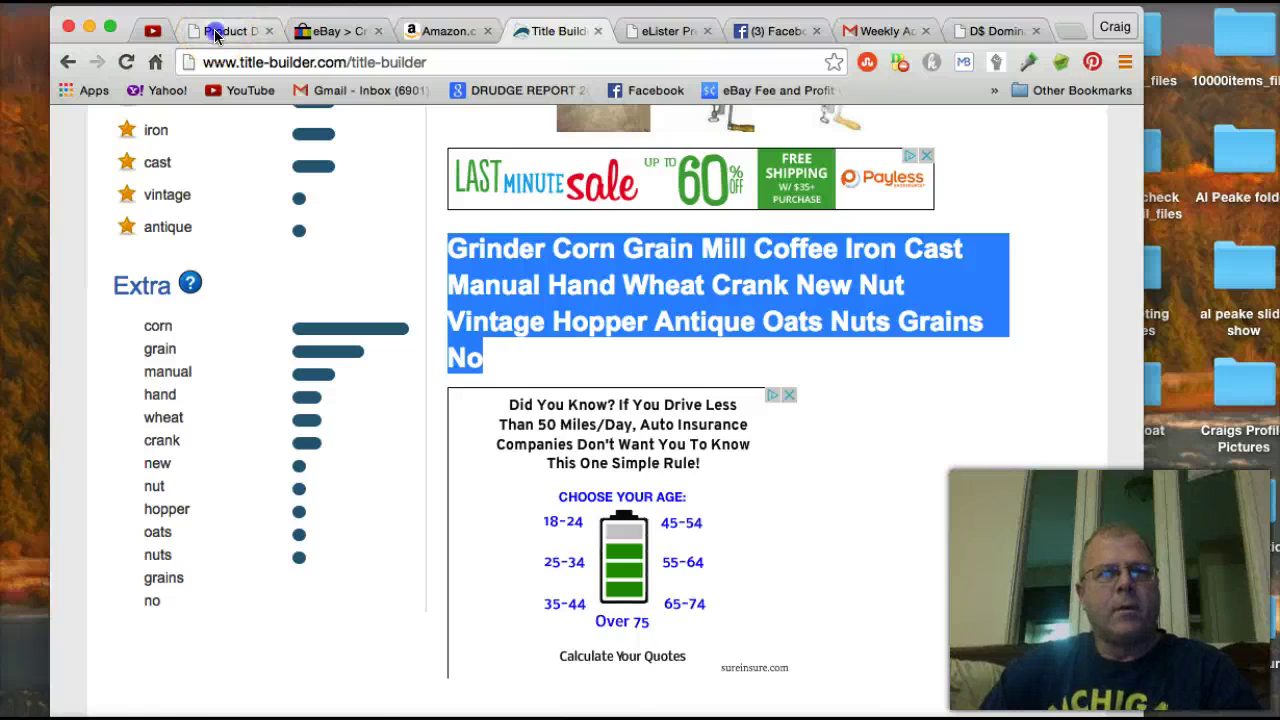
left_click(215, 32)
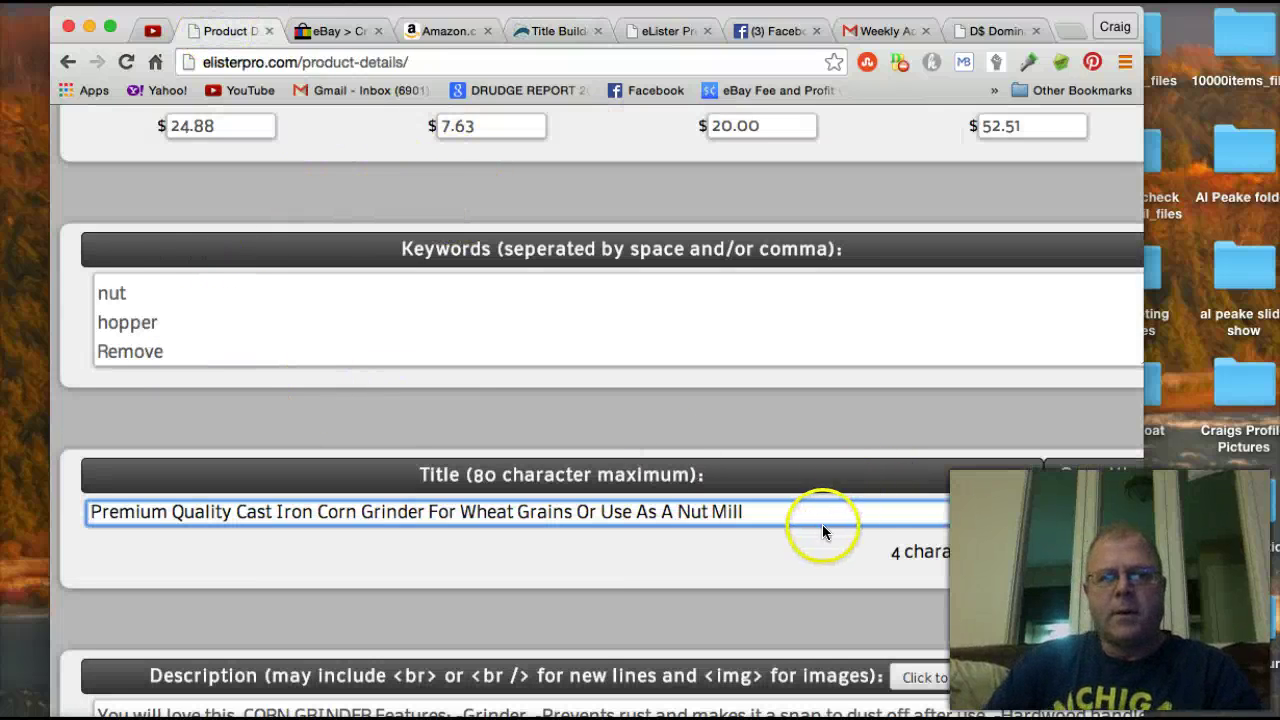
Step: Paste 'Grinder Corn Grain Mill Coffee Iron Cast Manual Hand Wheat Crank New Nut Vintage' over the old title
left_click_drag(822, 531, 70, 515)
right_click(310, 520)
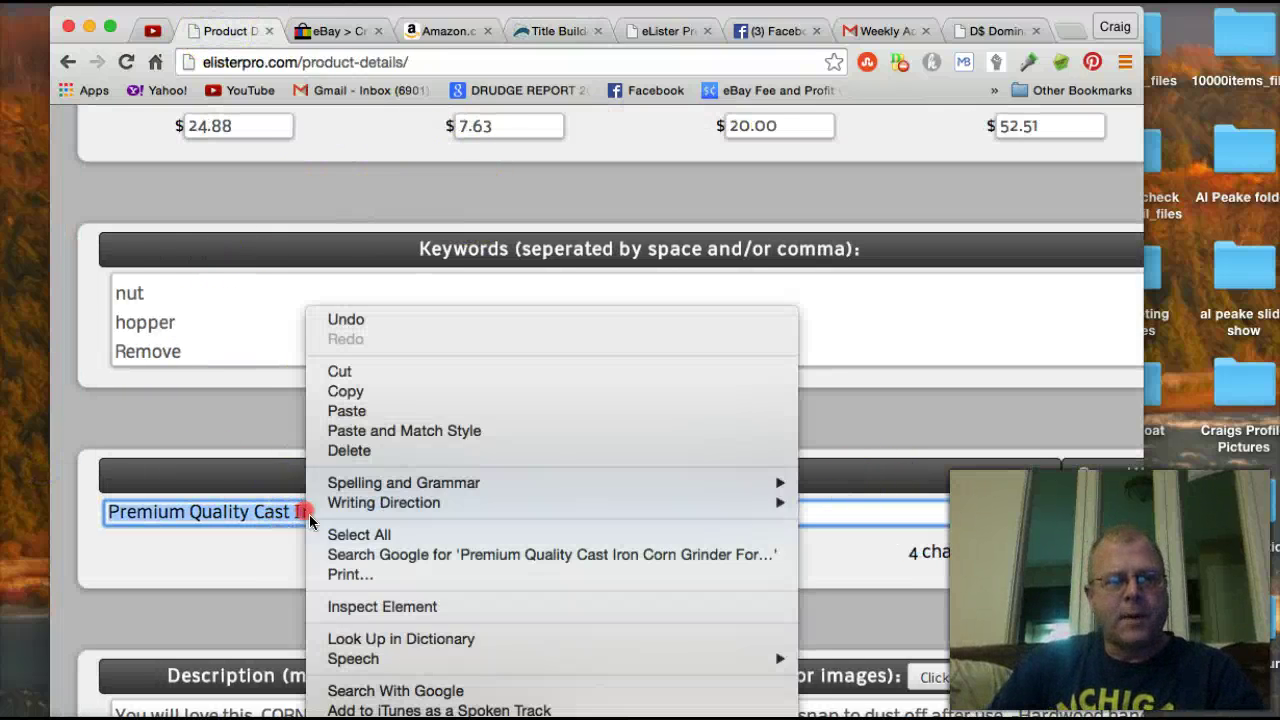
left_click(386, 410)
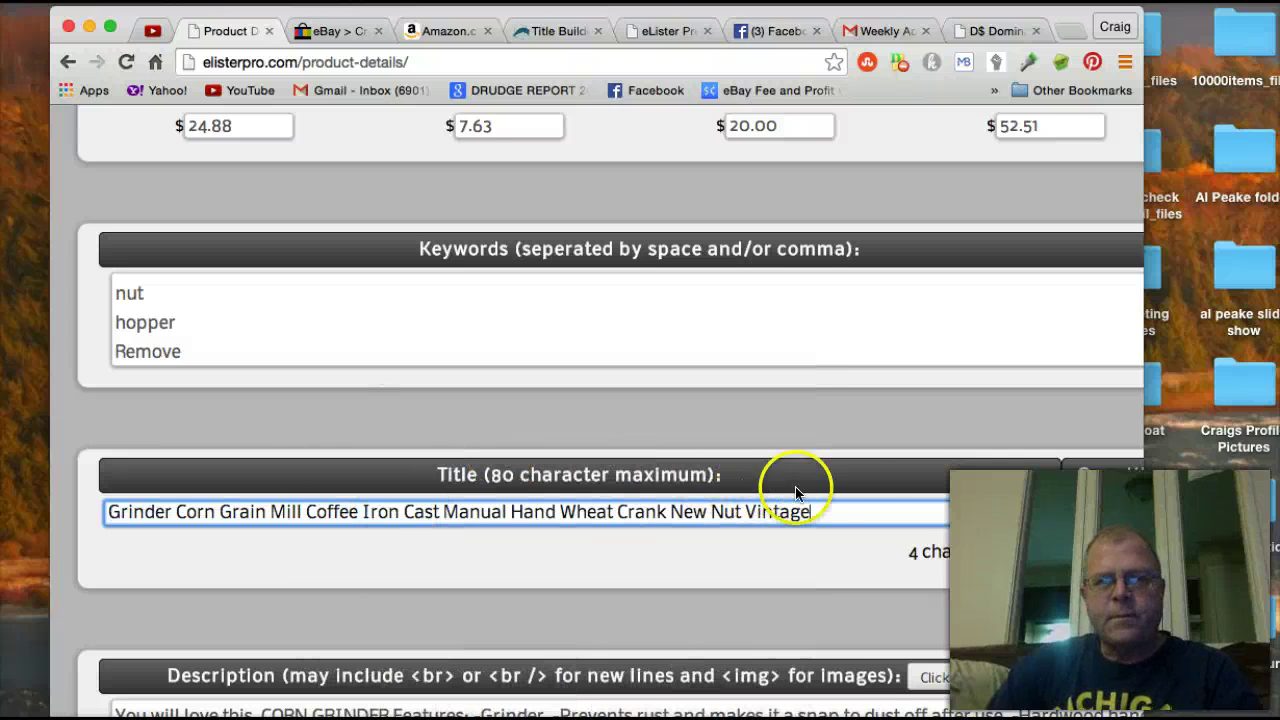
scroll(772, 415, "down", 5)
scroll(772, 415, "right", 1)
left_click(679, 353)
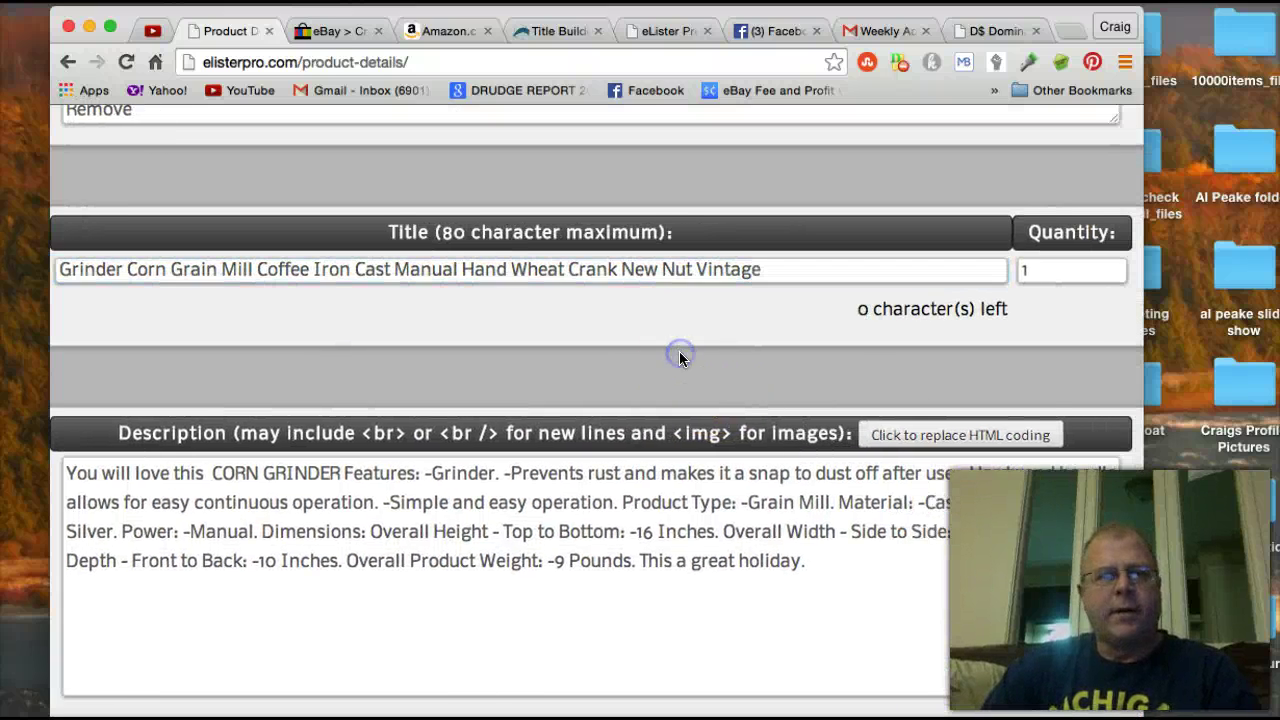
scroll(680, 358, "down", 10)
scroll(680, 358, "up", 15)
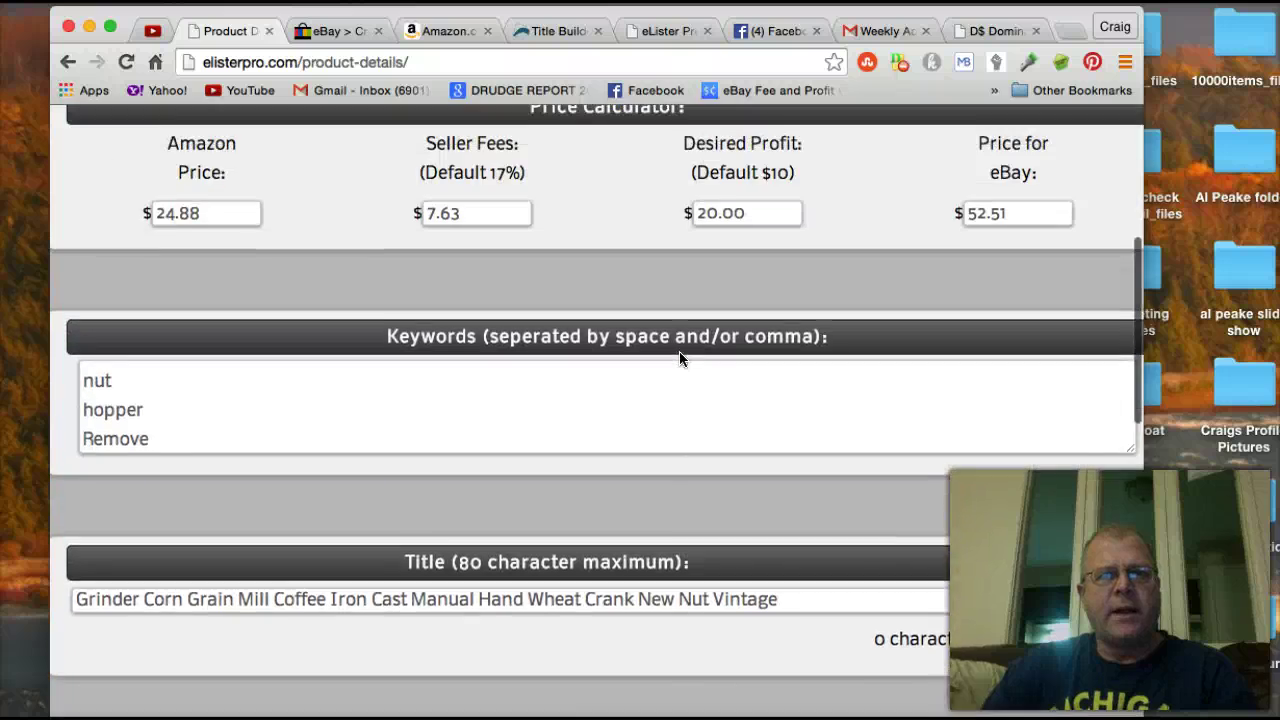
scroll(679, 357, "up", 5)
scroll(679, 357, "left", 1)
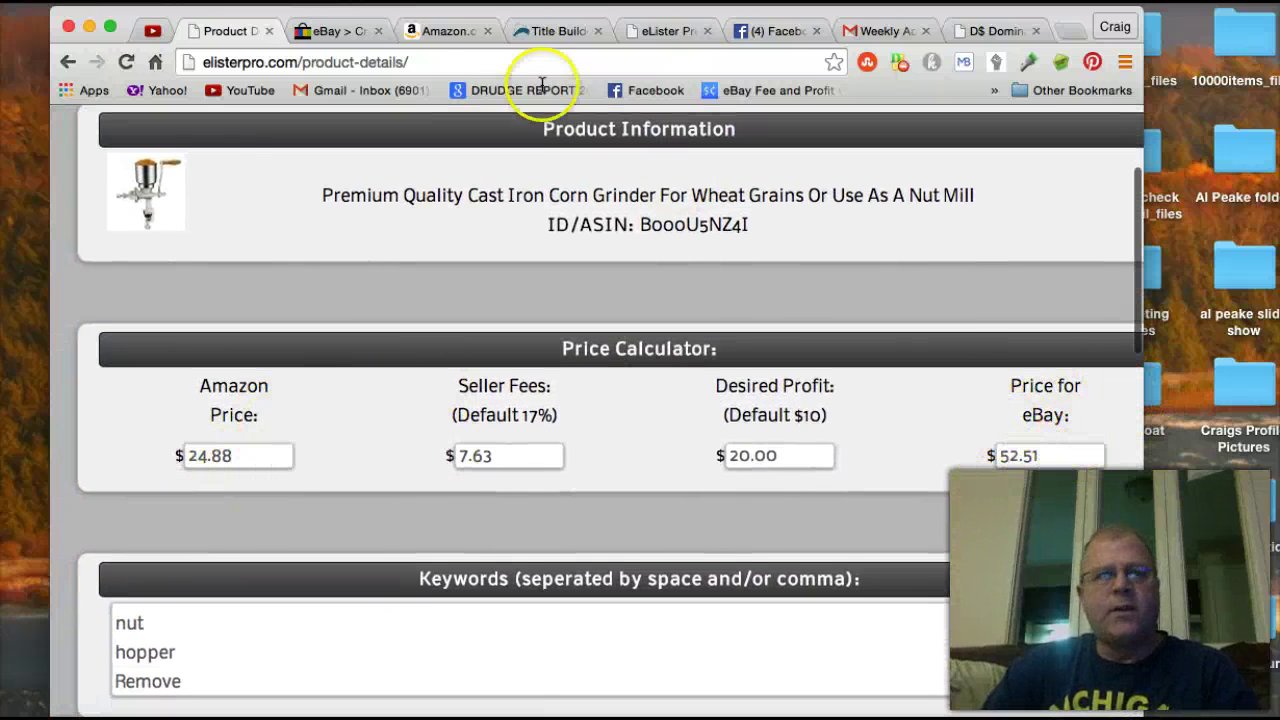
scroll(418, 164, "down", 10)
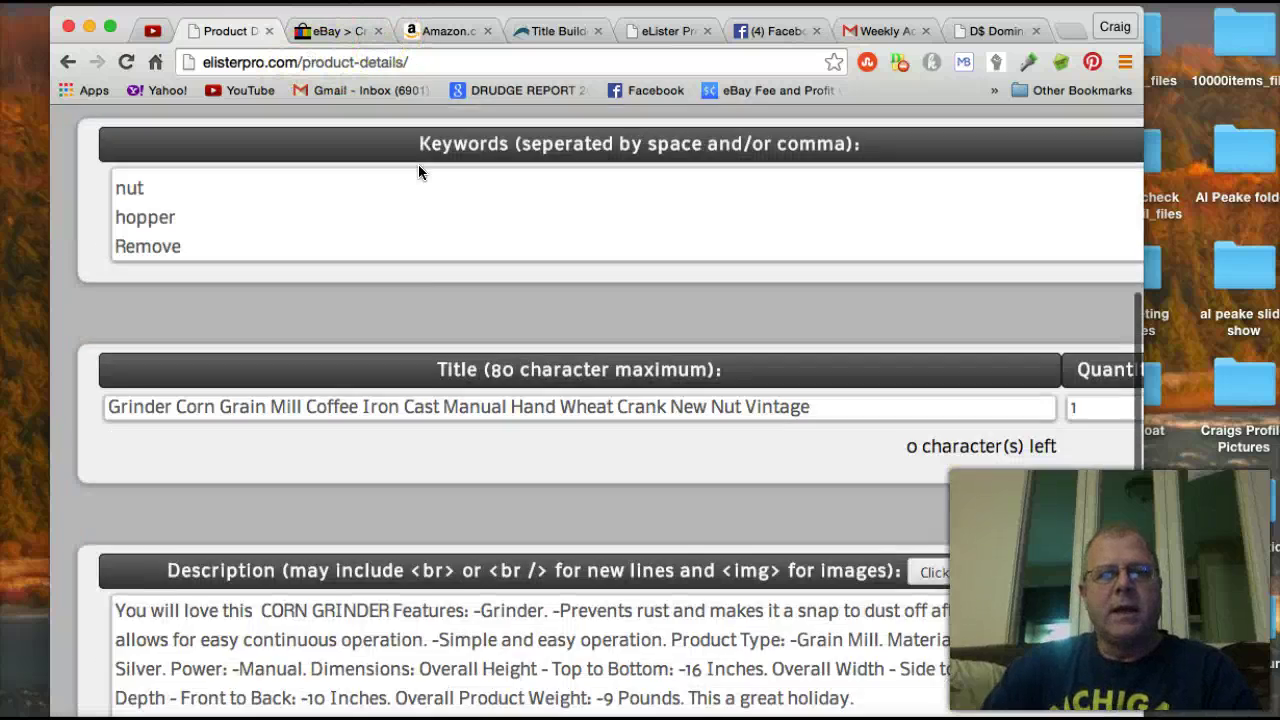
scroll(420, 168, "down", 6)
Step: Submit the grinder details and scroll through the template choices, options and generated preview
left_click(607, 392)
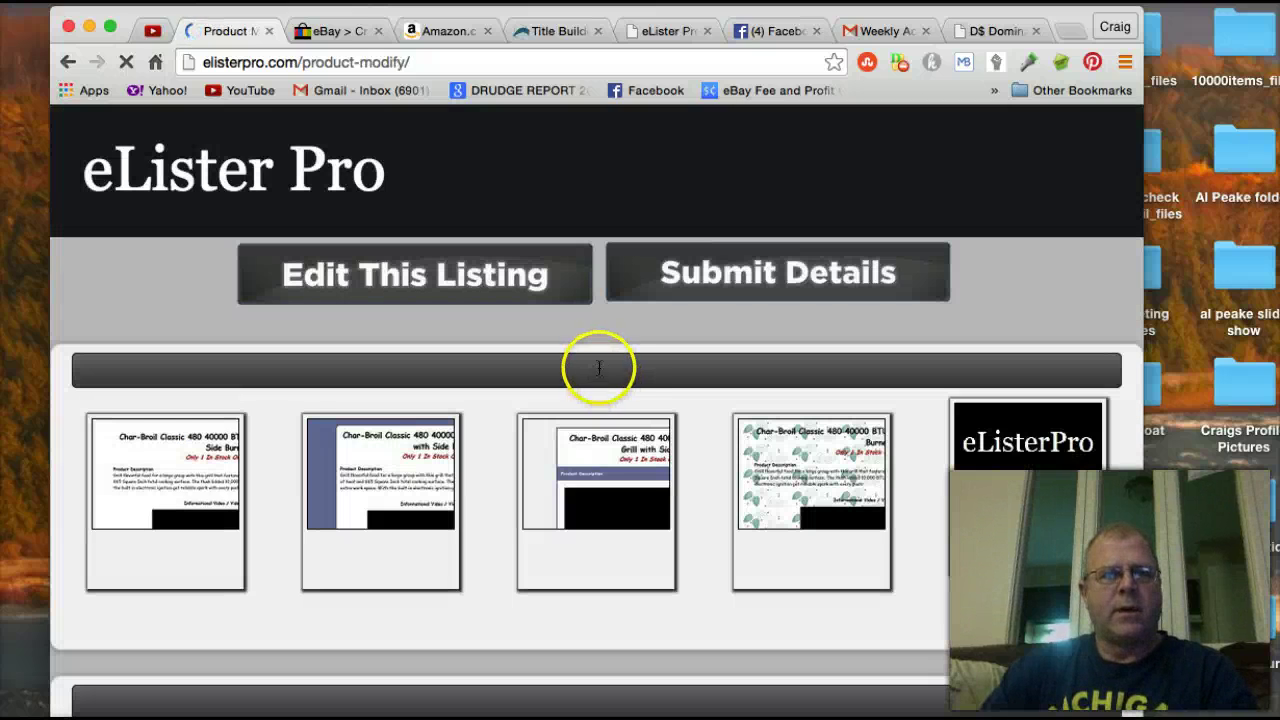
scroll(263, 357, "down", 5)
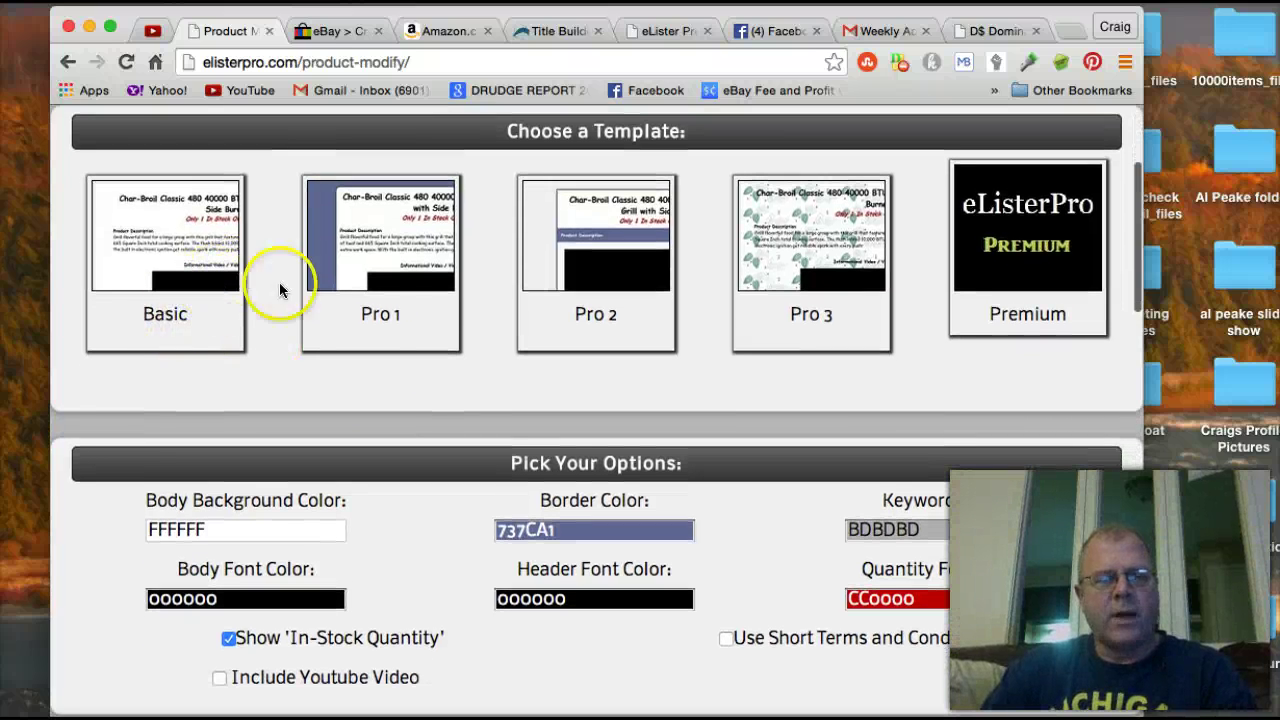
scroll(833, 288, "down", 10)
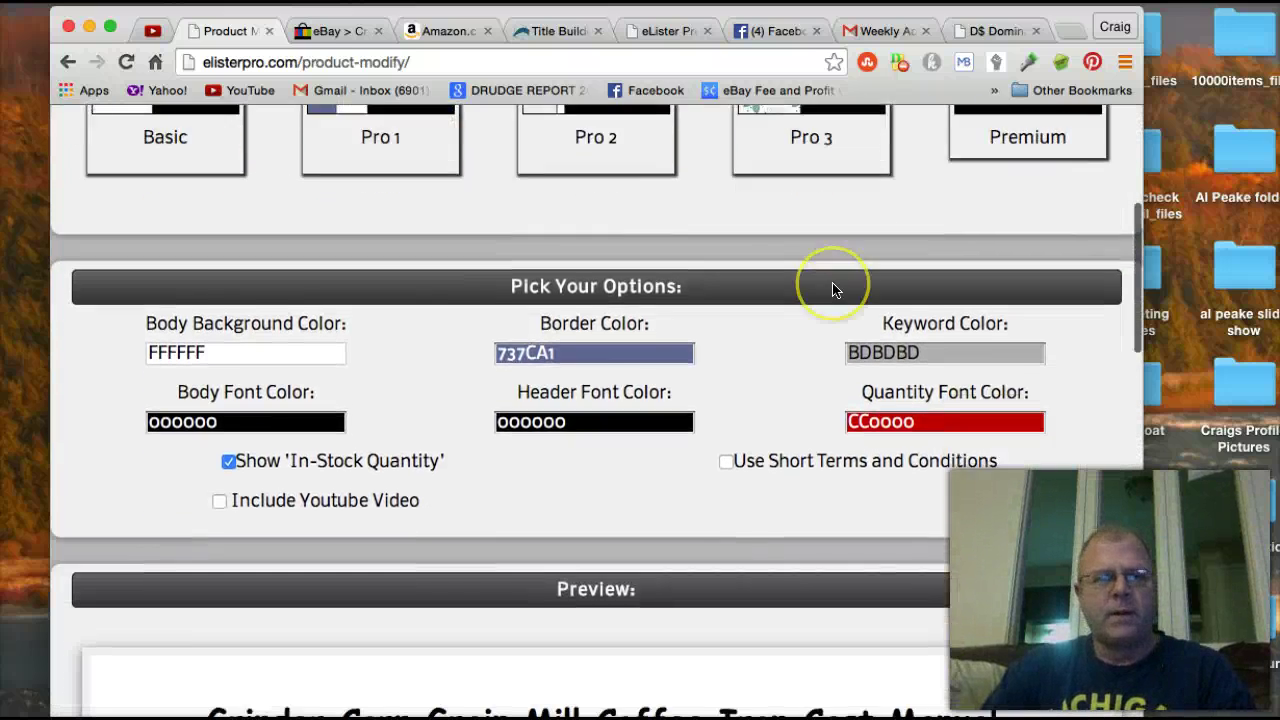
scroll(835, 290, "up", 1)
scroll(832, 288, "down", 6)
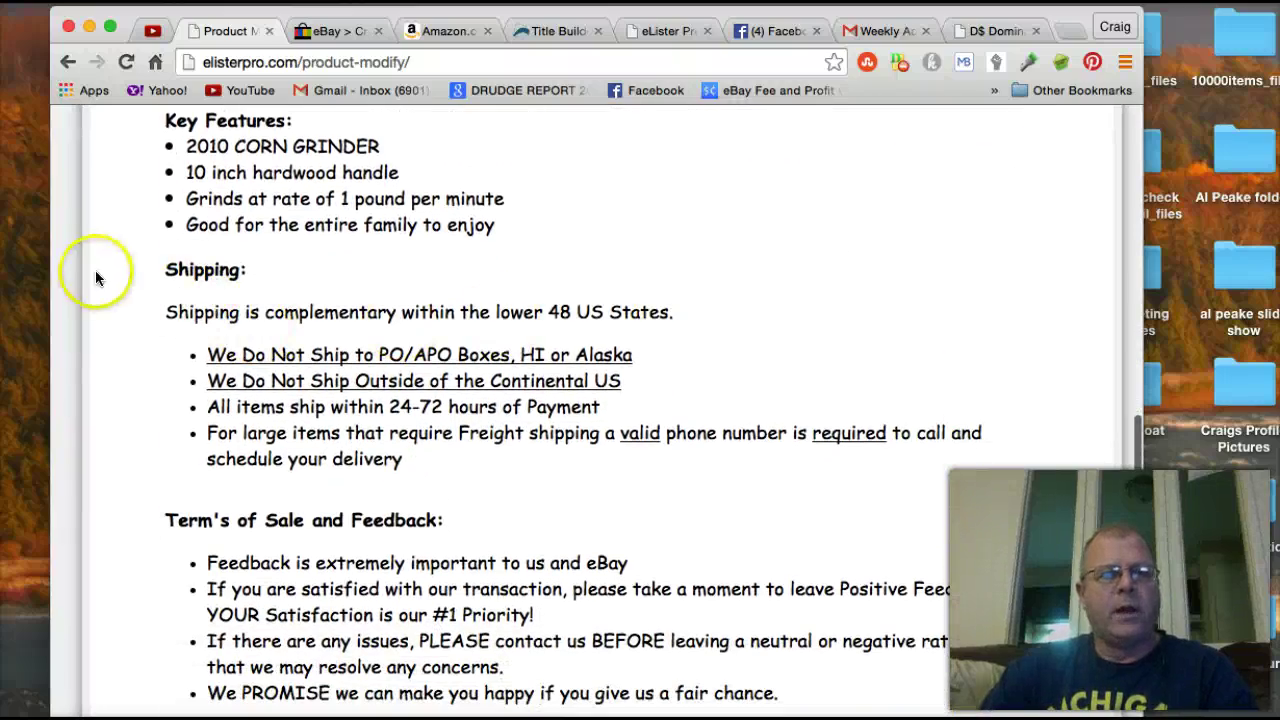
scroll(337, 300, "down", 5)
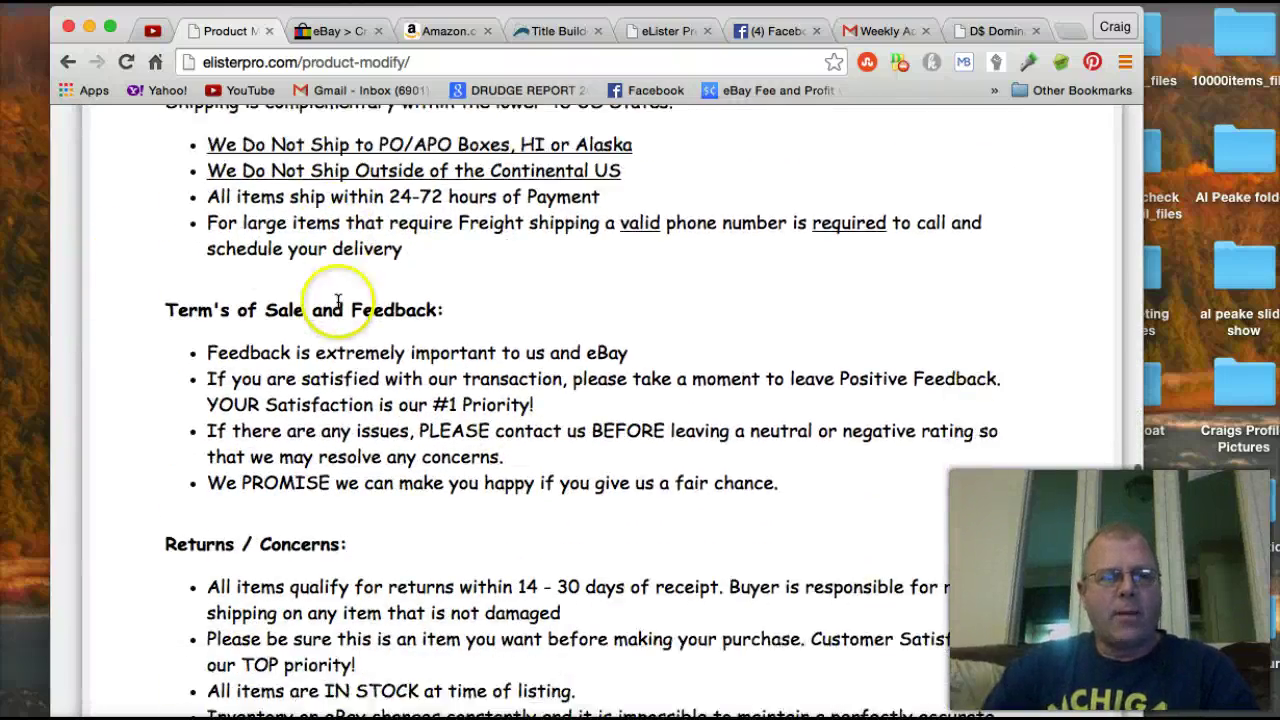
scroll(222, 287, "down", 3)
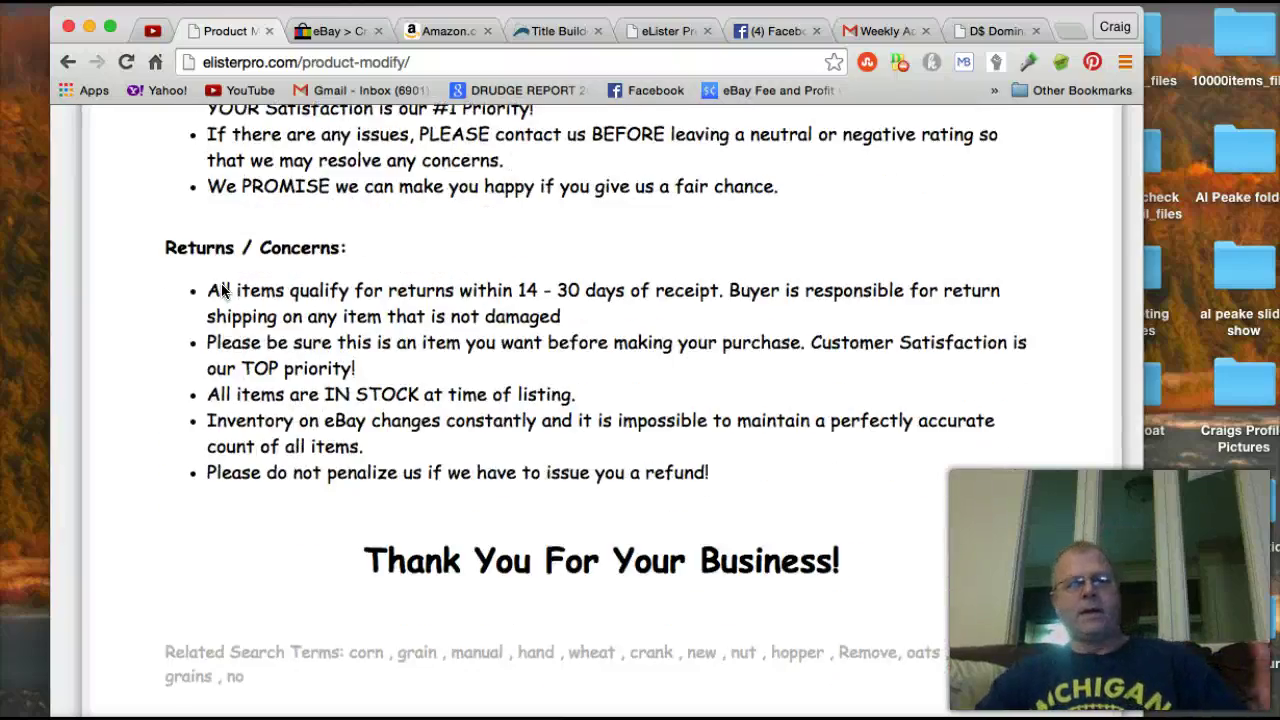
scroll(222, 289, "up", 5)
scroll(222, 287, "up", 15)
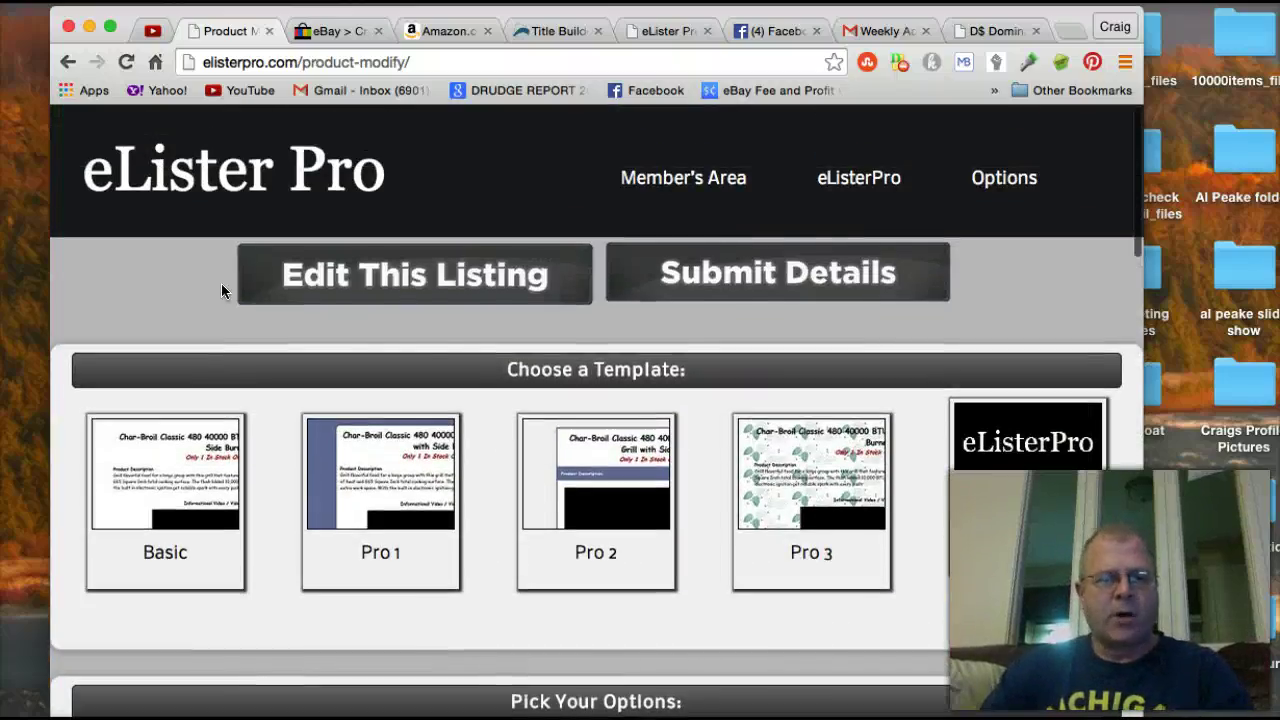
scroll(569, 342, "down", 3)
scroll(569, 342, "down", 3)
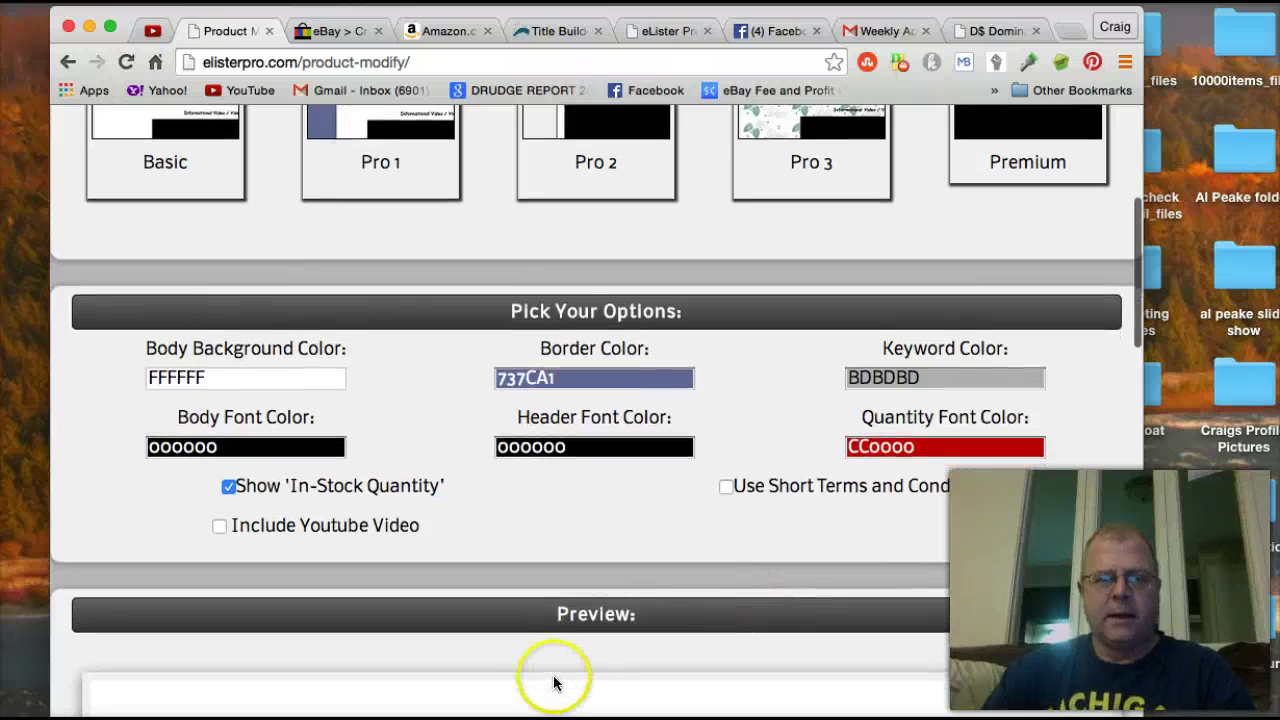
scroll(557, 685, "down", 3)
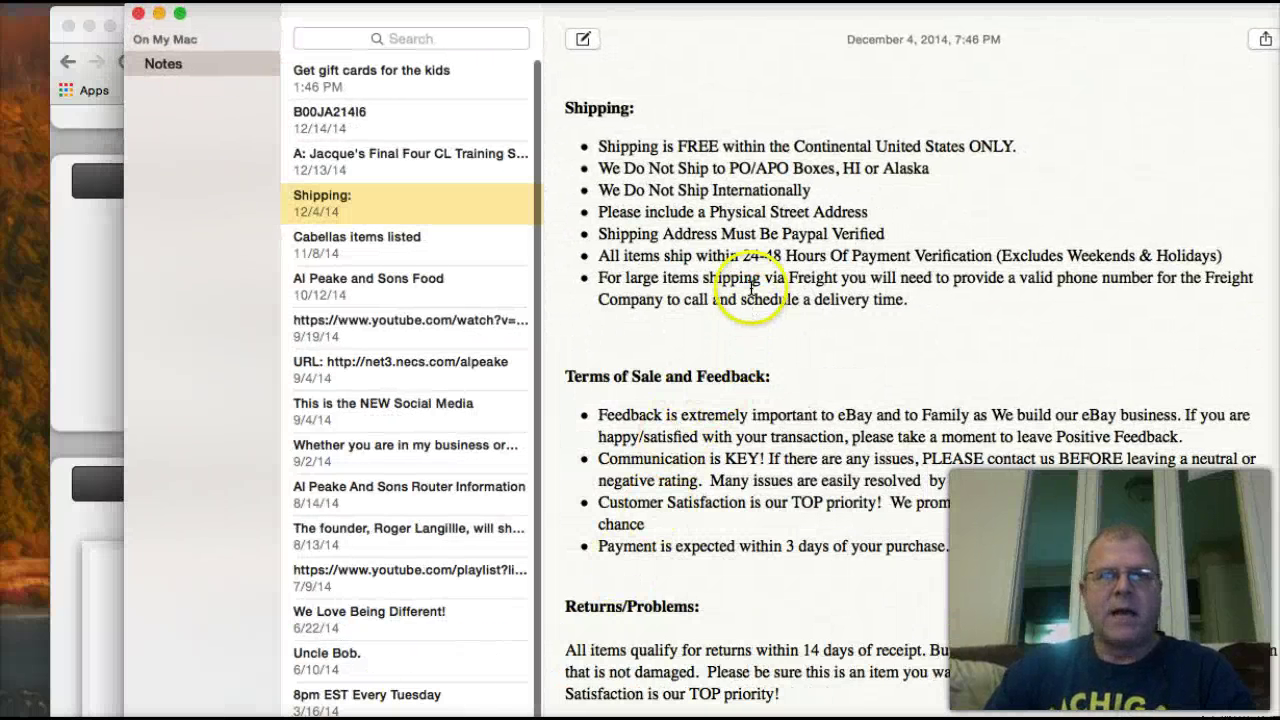
Step: Read through the Shipping note's returns policies, then minimize Notes back to the listing page
scroll(707, 300, "down", 6)
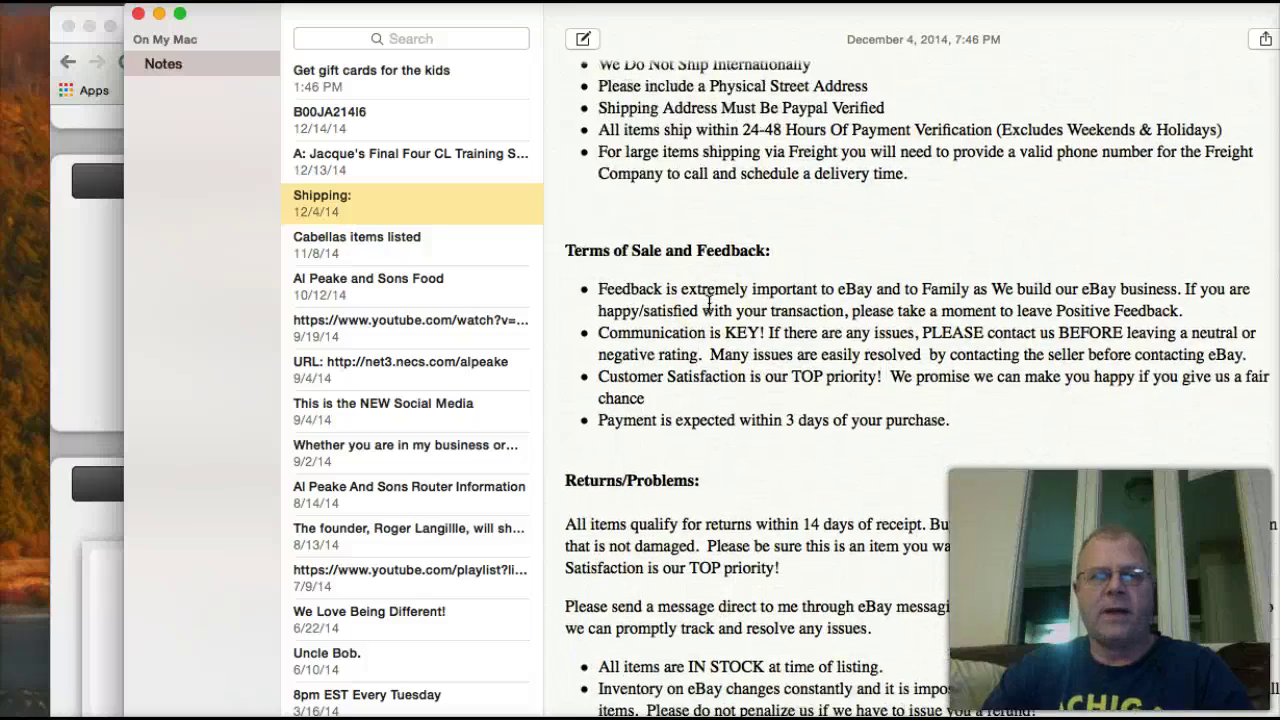
scroll(707, 300, "down", 2)
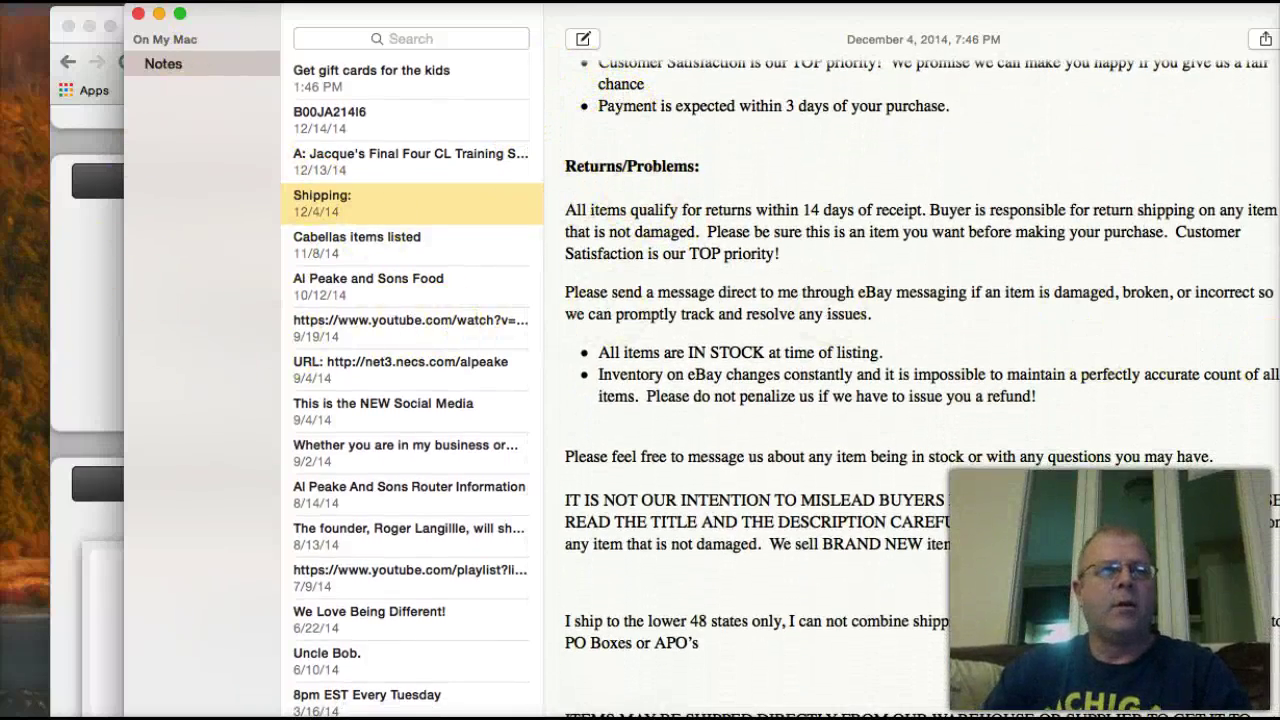
left_click(159, 14)
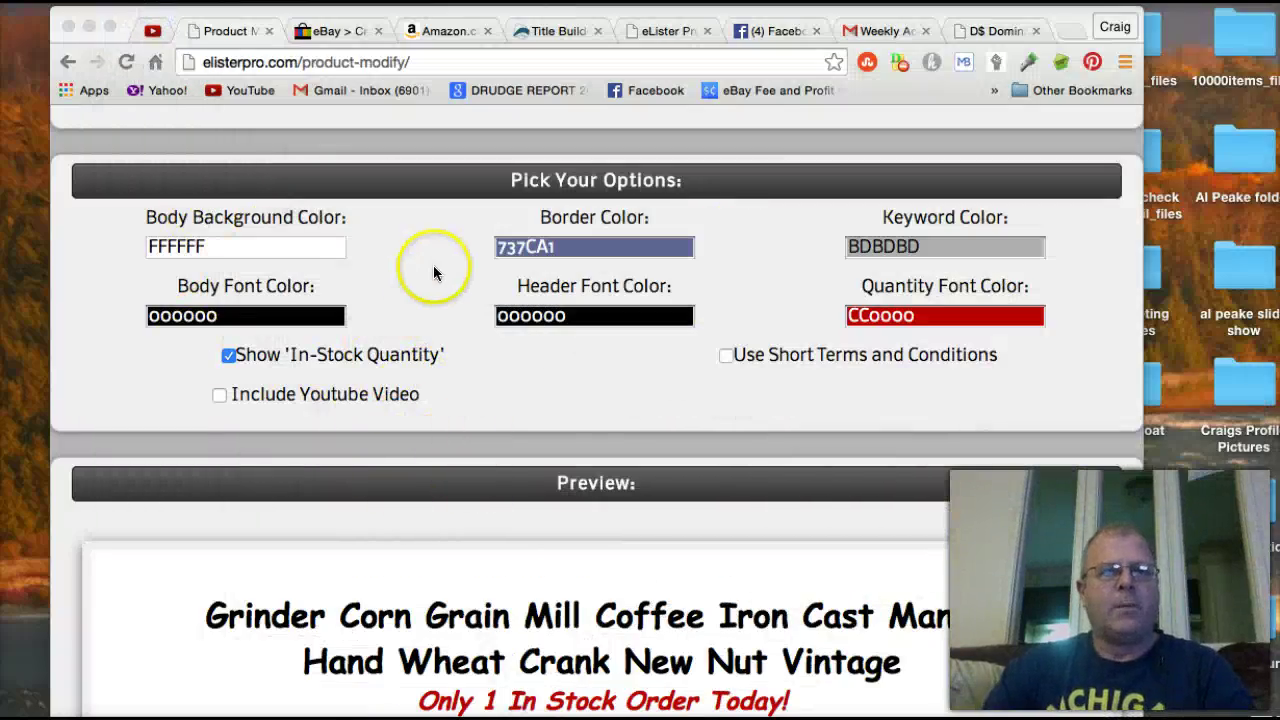
Step: Switch the grinder listing to the Pro 1 template and confirm the change
scroll(433, 265, "down", 5)
scroll(337, 323, "up", 8)
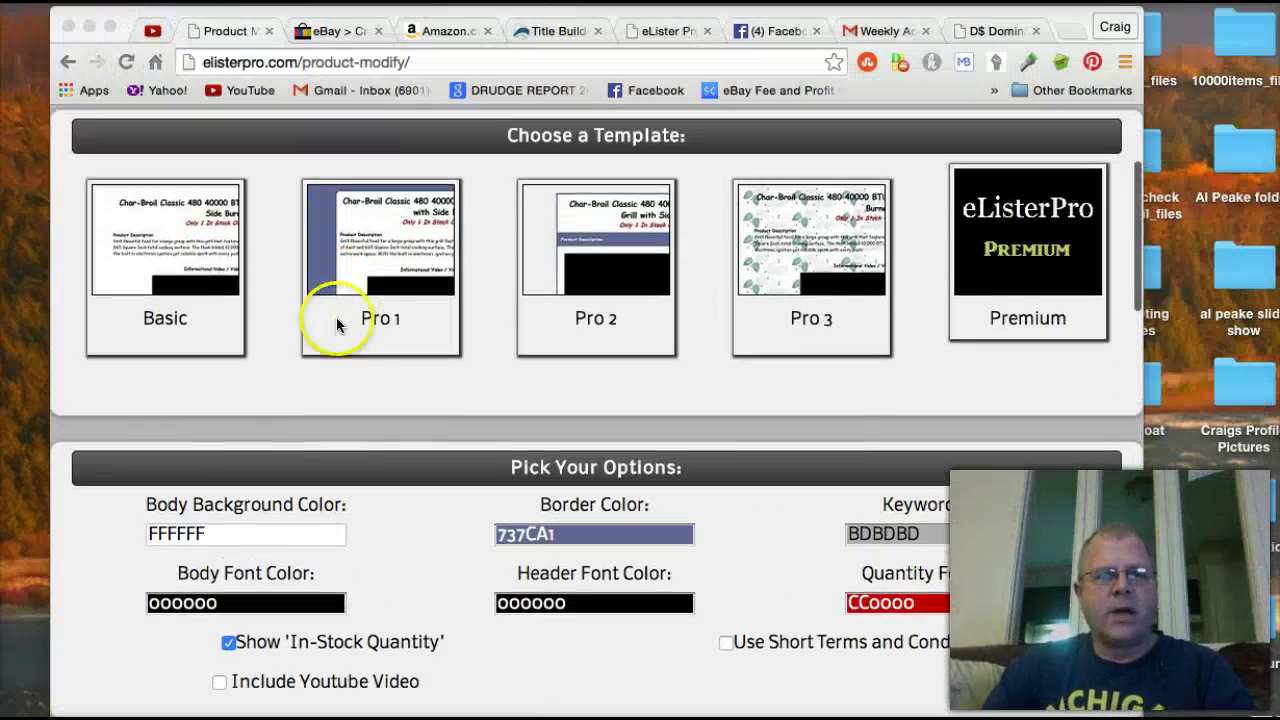
left_click(417, 280)
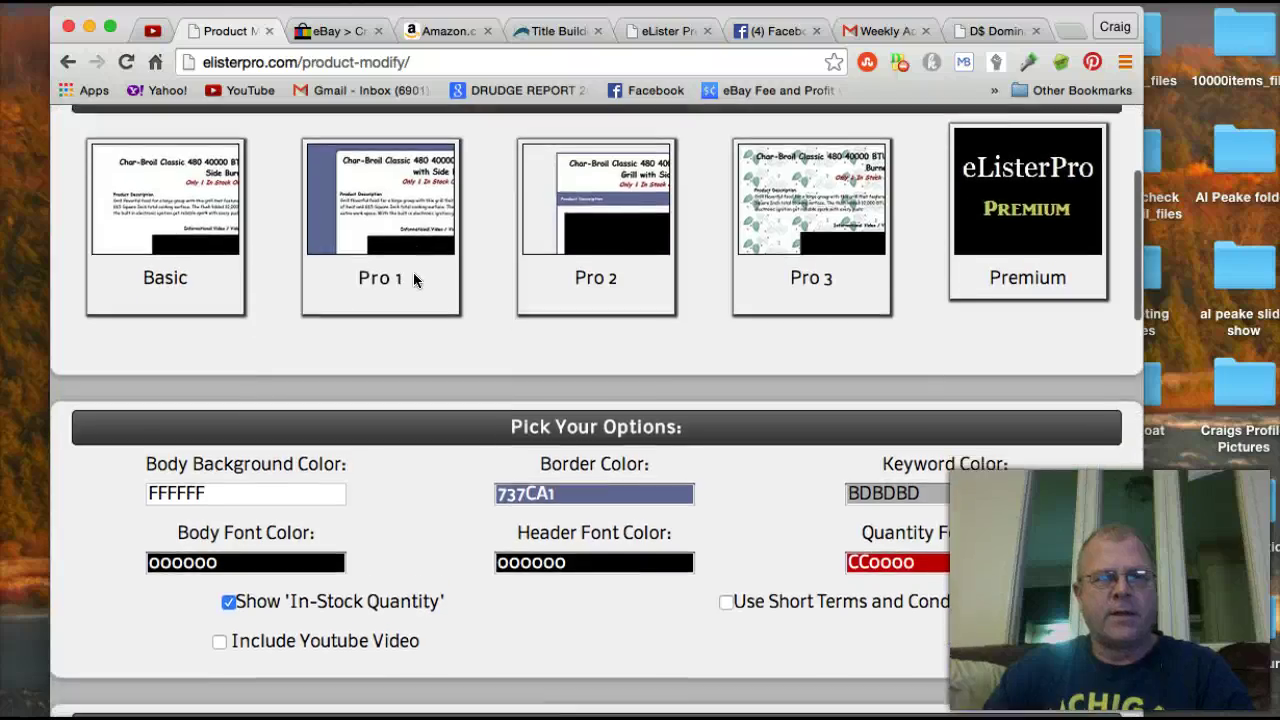
scroll(414, 276, "up", 10)
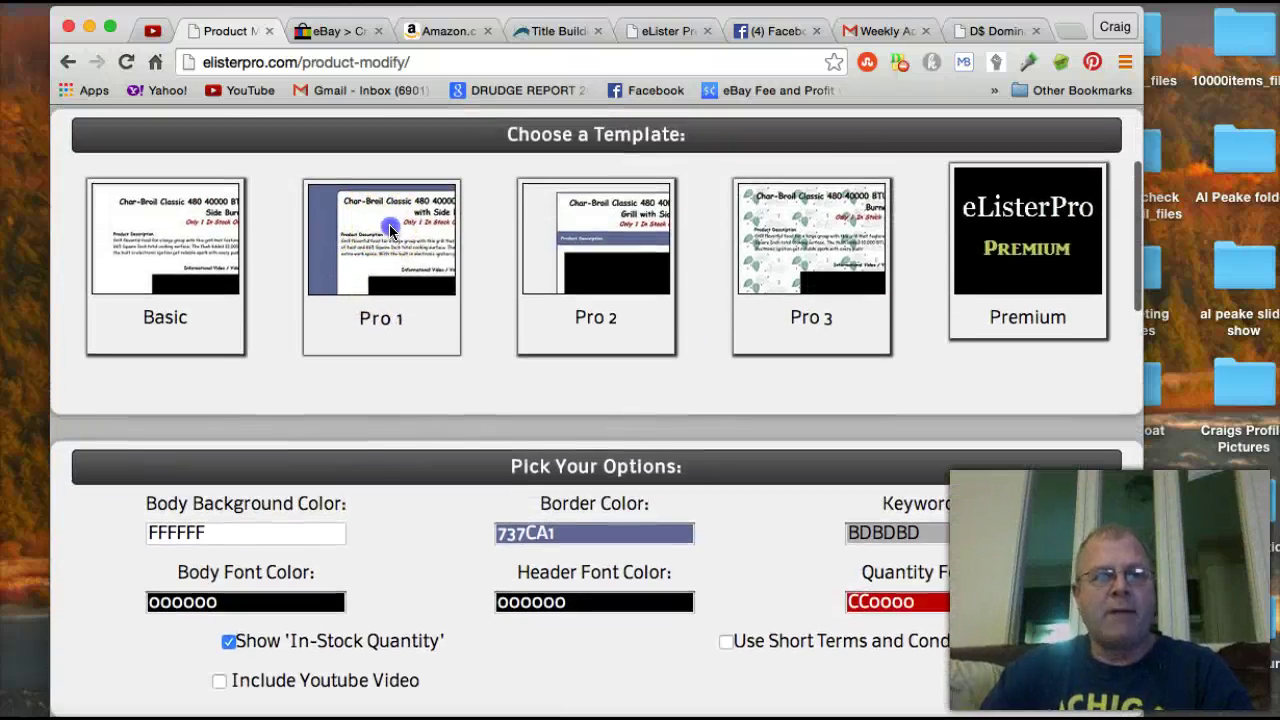
left_click(390, 230)
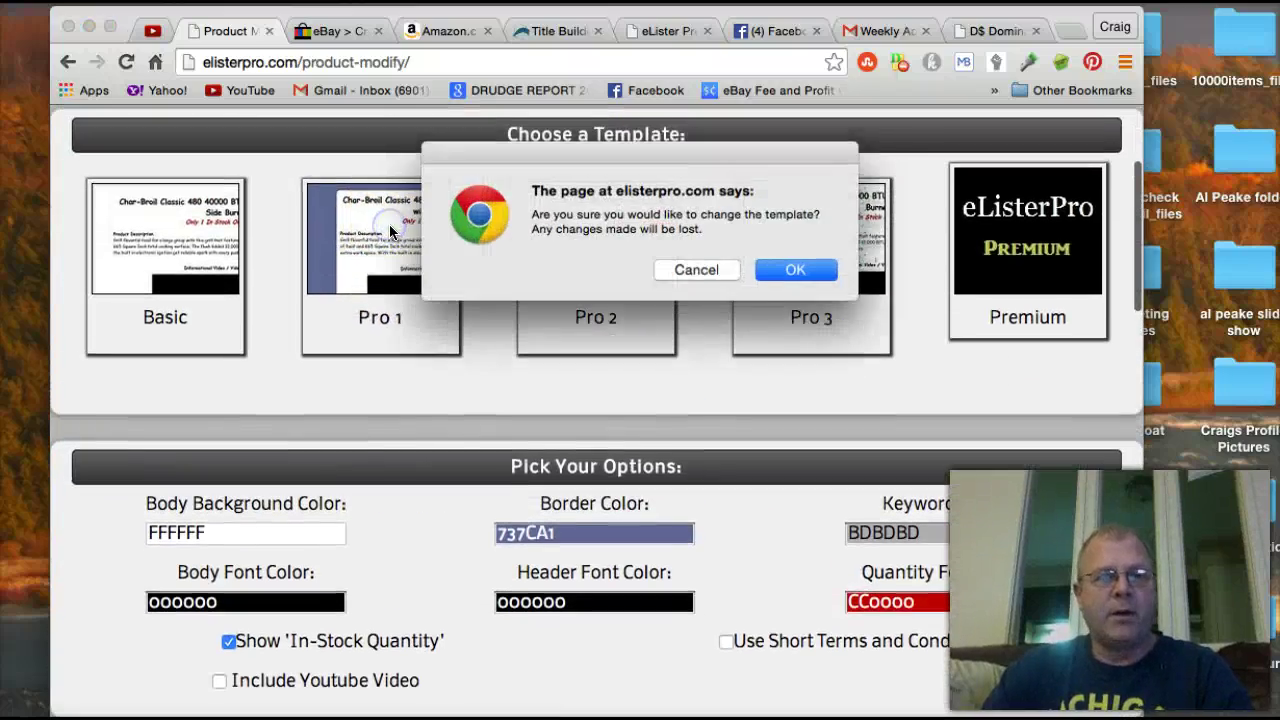
left_click(796, 272)
left_click(595, 440)
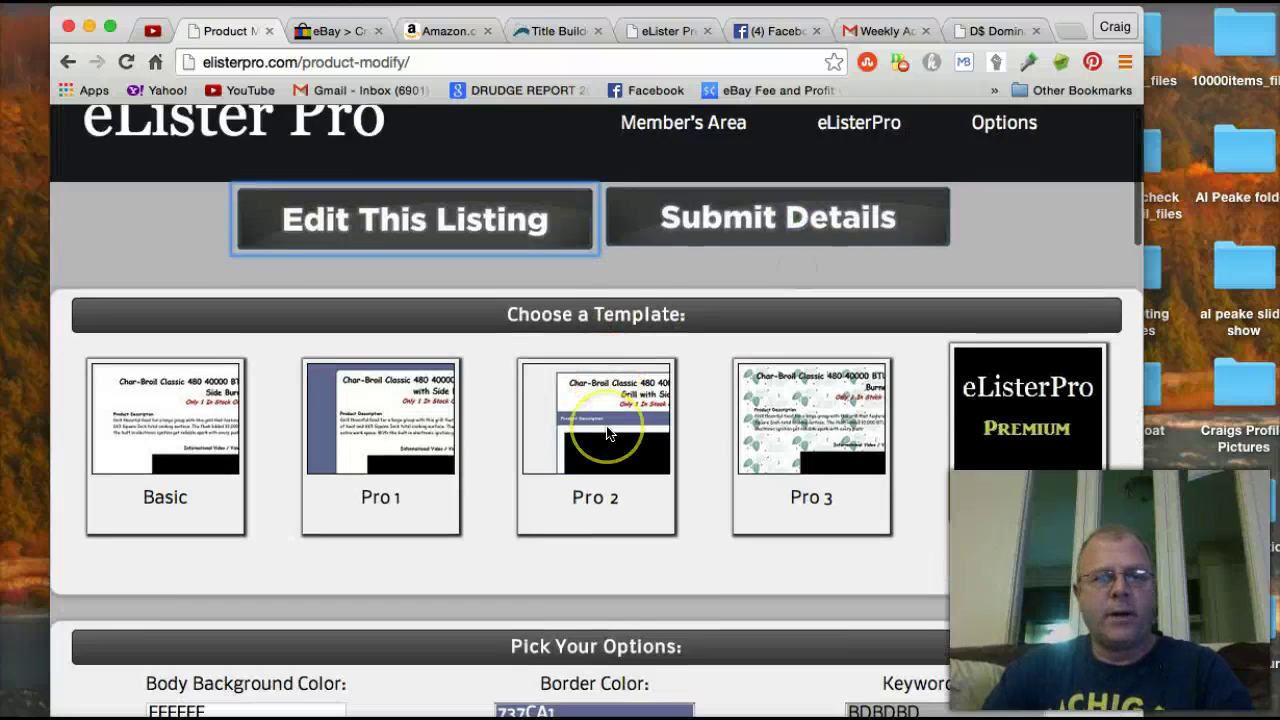
Step: Exclude the YouTube video from the listing, keeping the in-stock quantity line shown
scroll(606, 433, "down", 7)
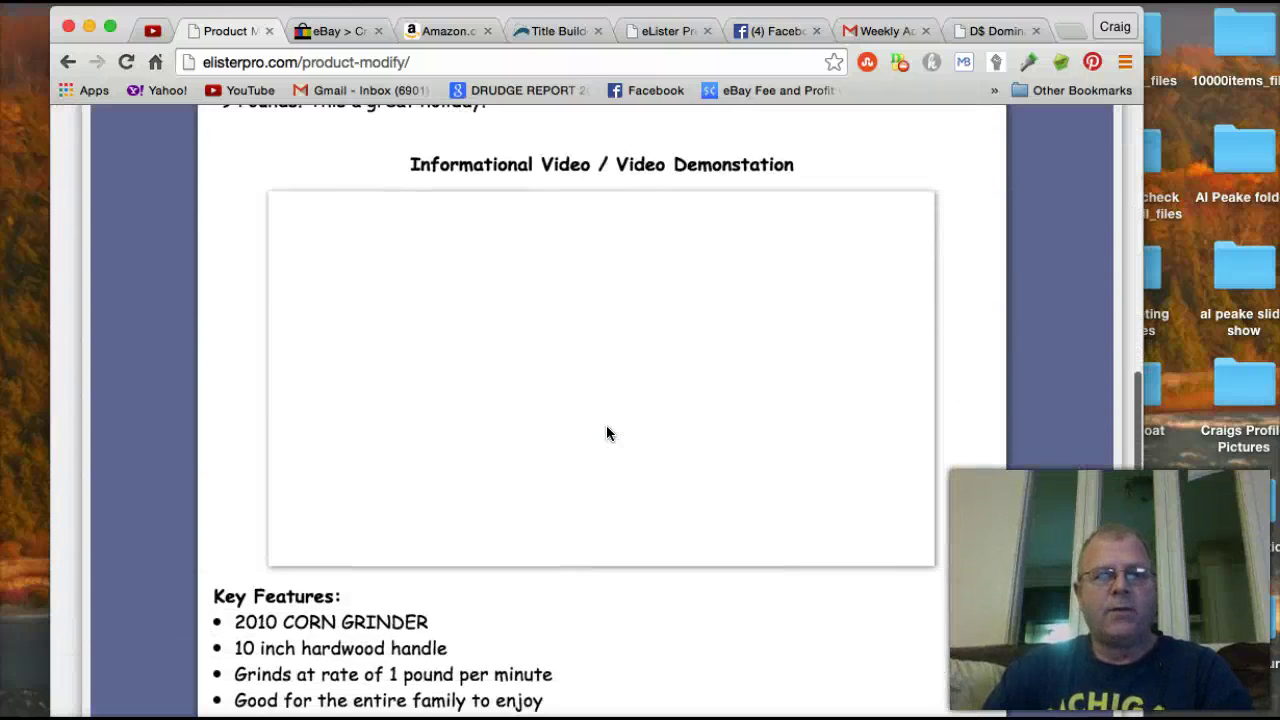
scroll(606, 433, "up", 5)
scroll(606, 433, "up", 4)
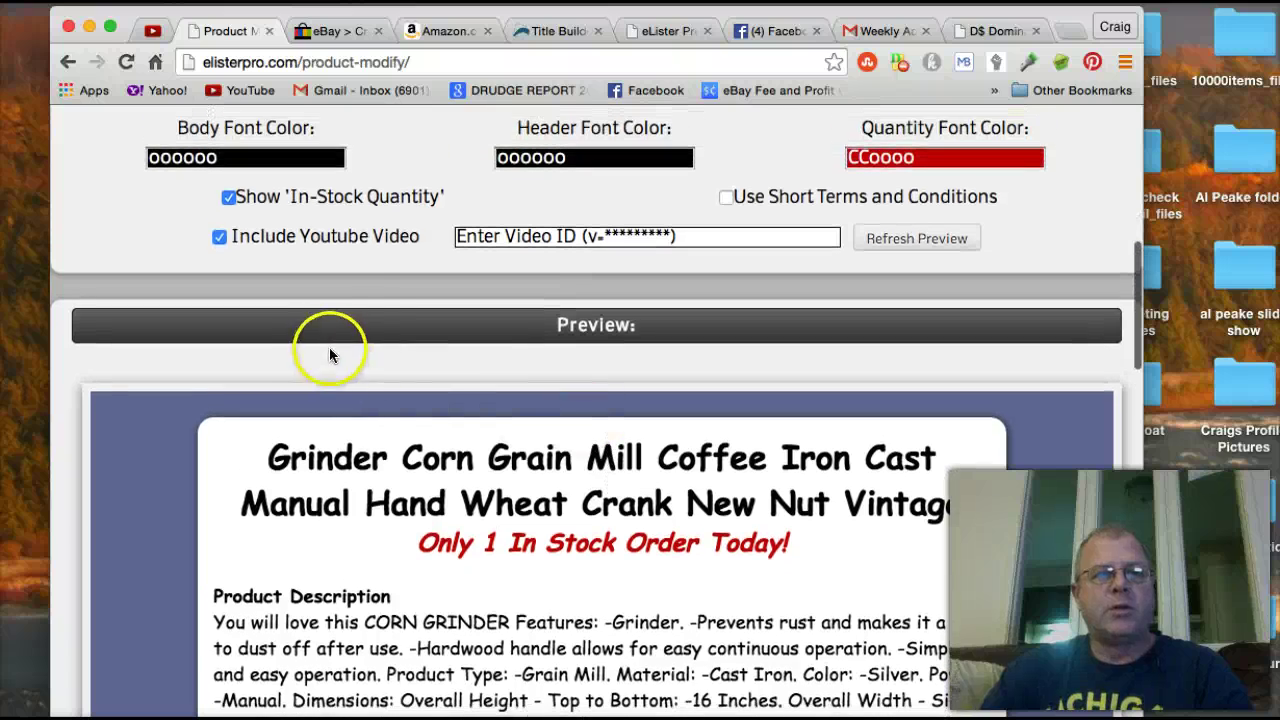
left_click(218, 237)
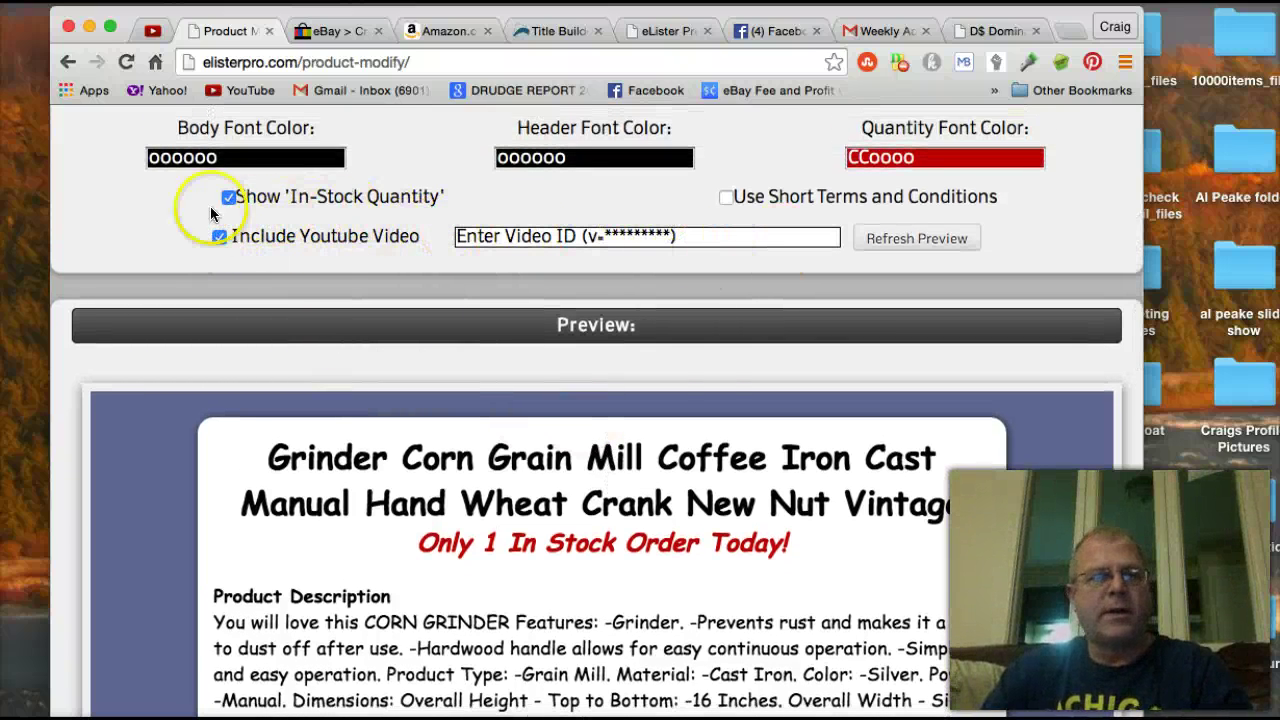
left_click(218, 237)
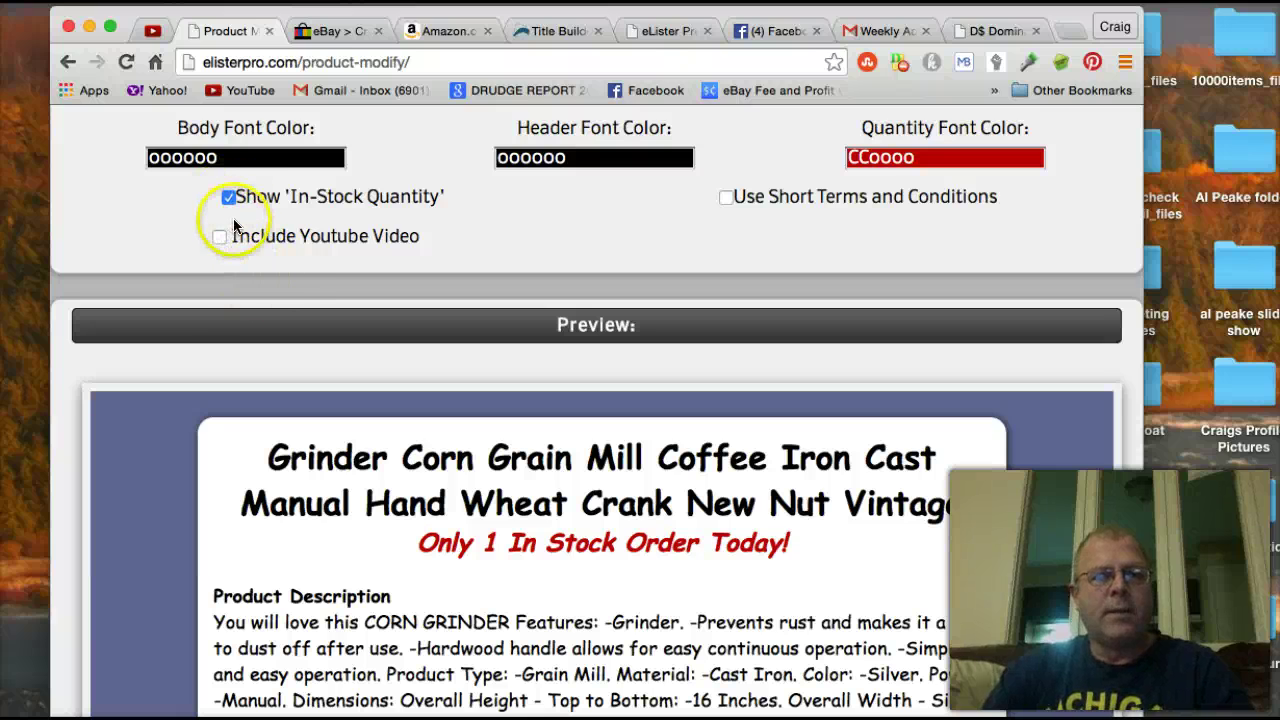
left_click(229, 197)
left_click(229, 197)
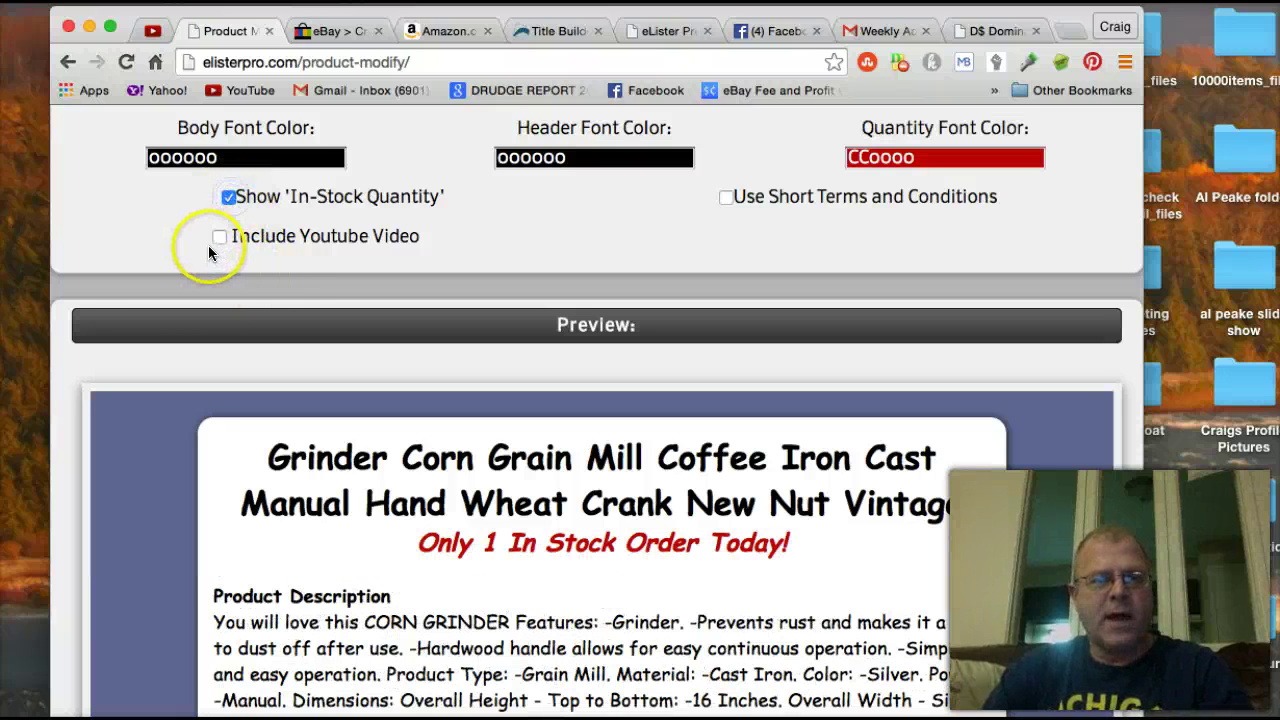
left_click(219, 237)
left_click(219, 237)
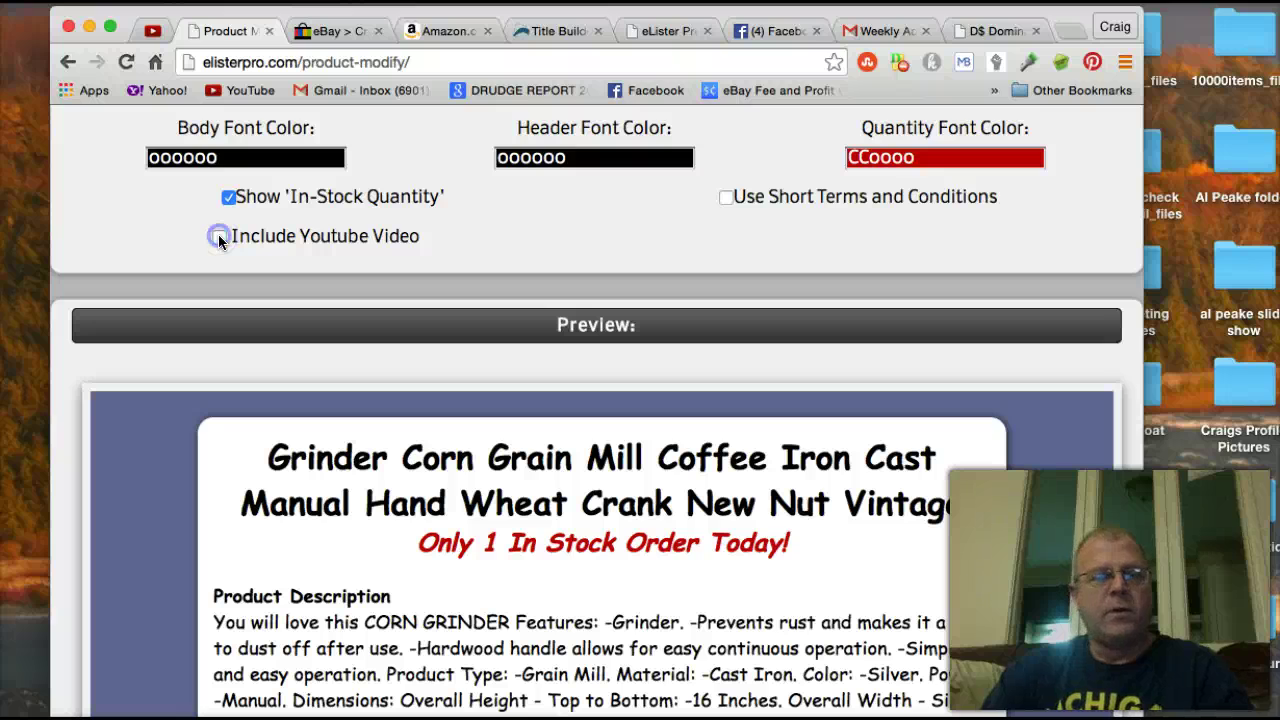
scroll(880, 288, "up", 3)
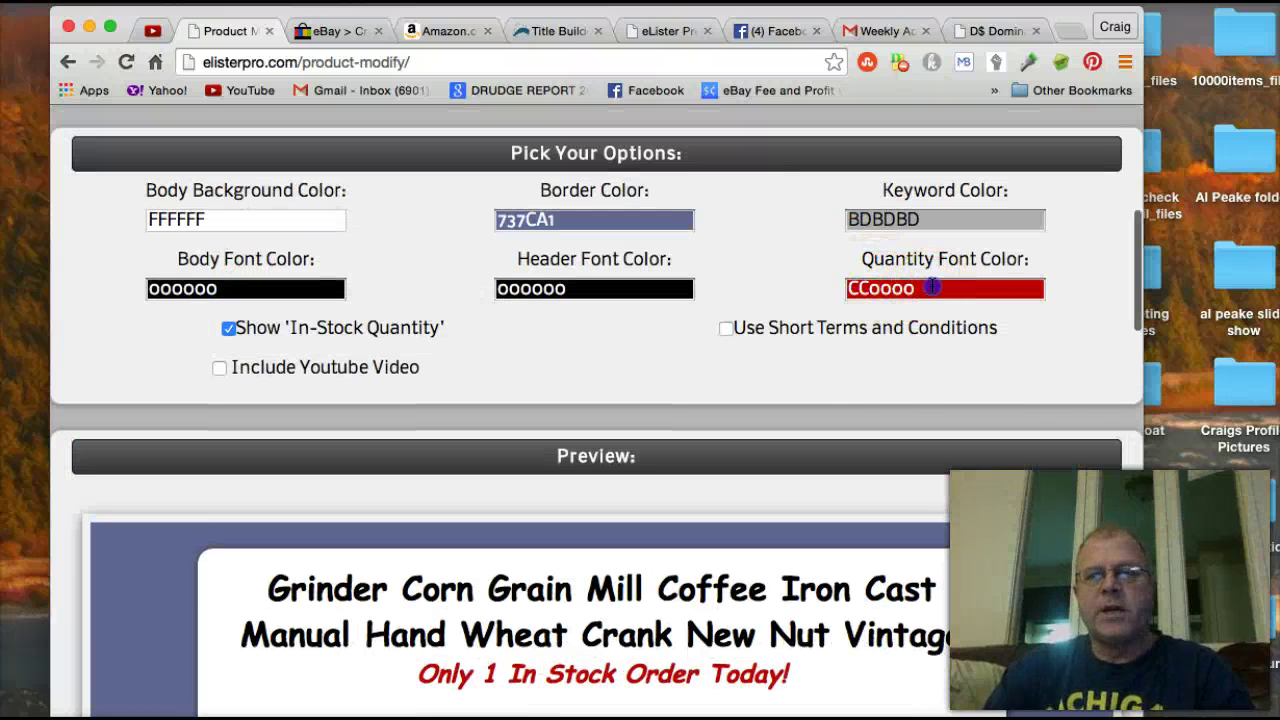
Step: Set quantity font to yellow CCB543, header font to pink FF2E66, and the border to dark blue
left_click(931, 288)
left_click(882, 346)
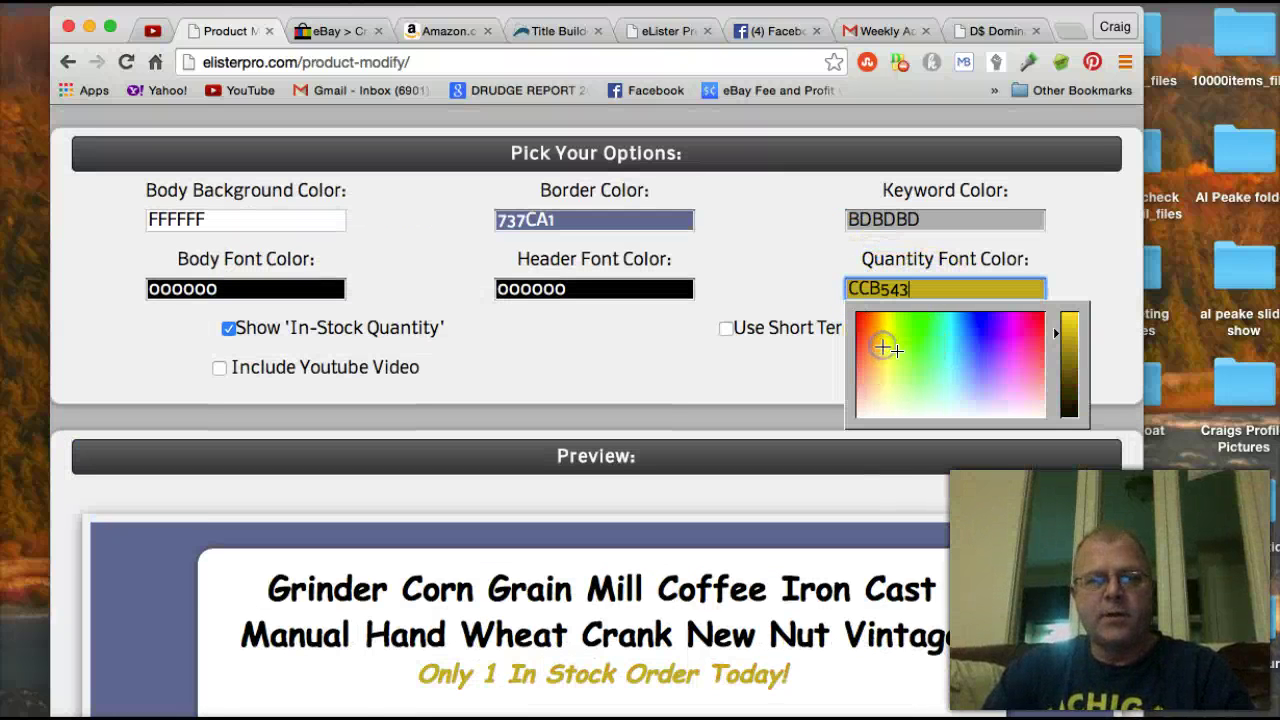
scroll(892, 348, "down", 1)
left_click(608, 276)
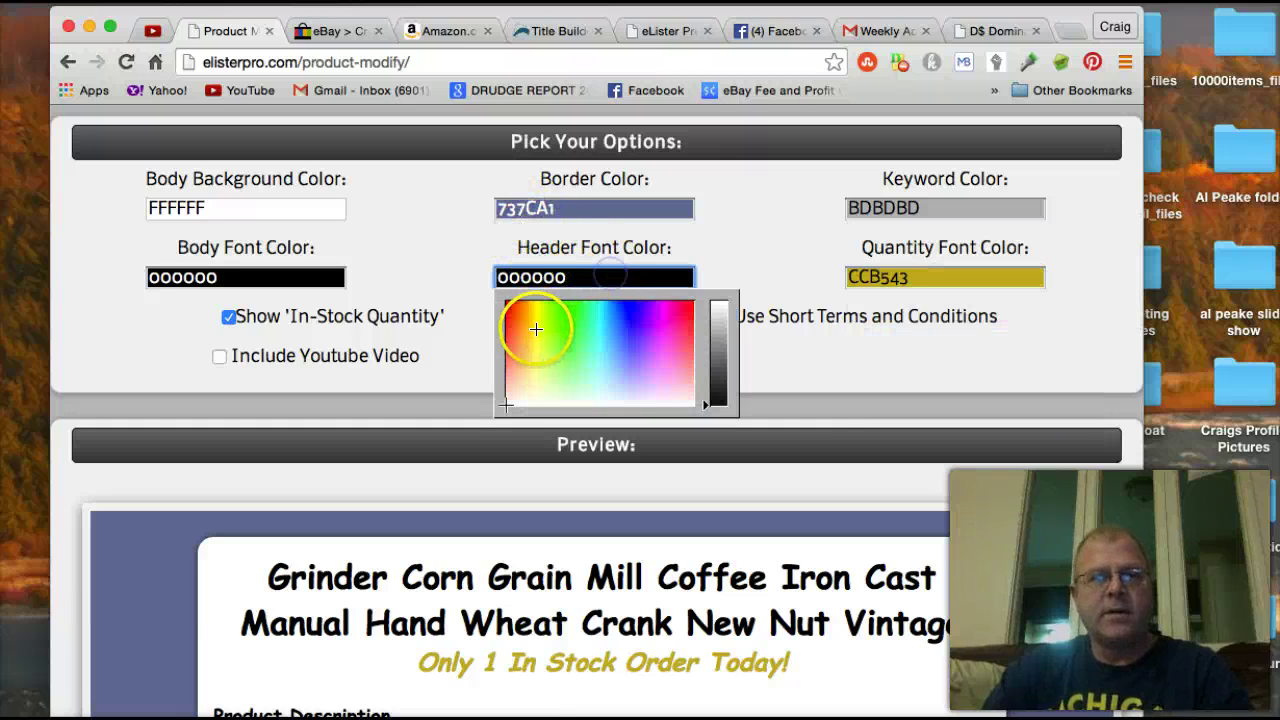
left_click(684, 318)
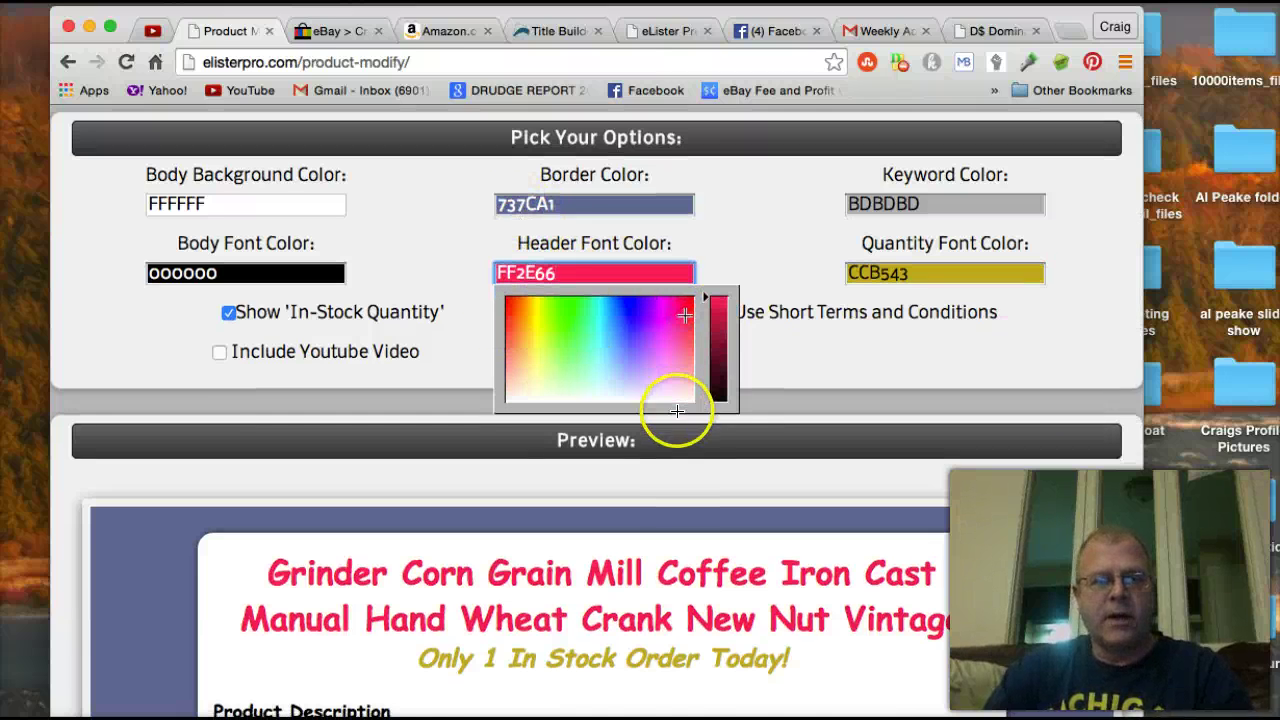
scroll(640, 415, "down", 2)
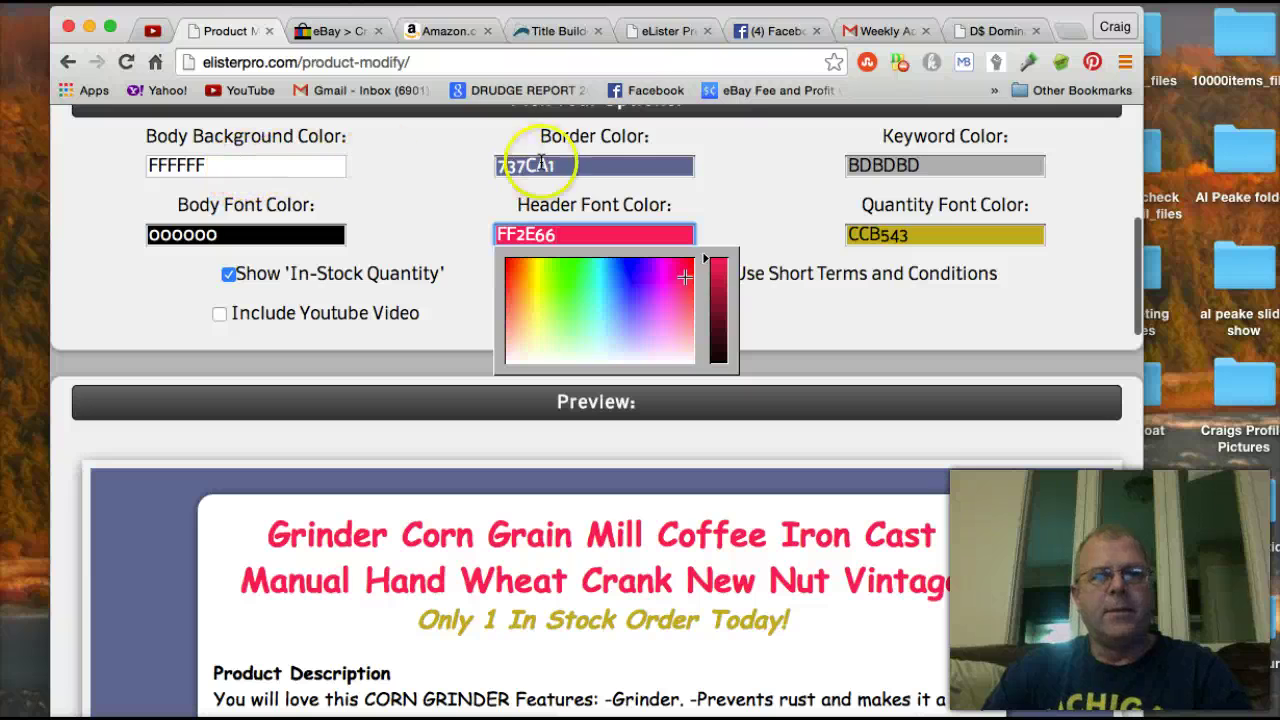
left_click(595, 170)
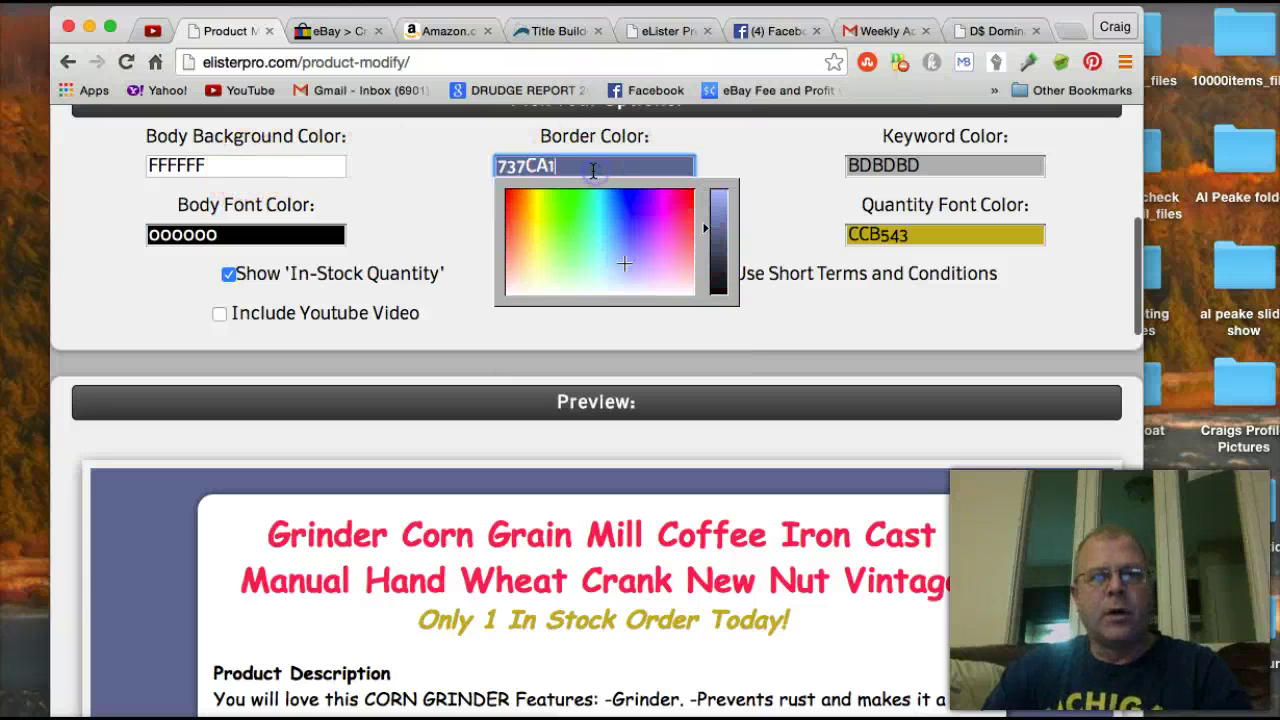
left_click(634, 201)
scroll(591, 363, "down", 5)
scroll(586, 400, "up", 4)
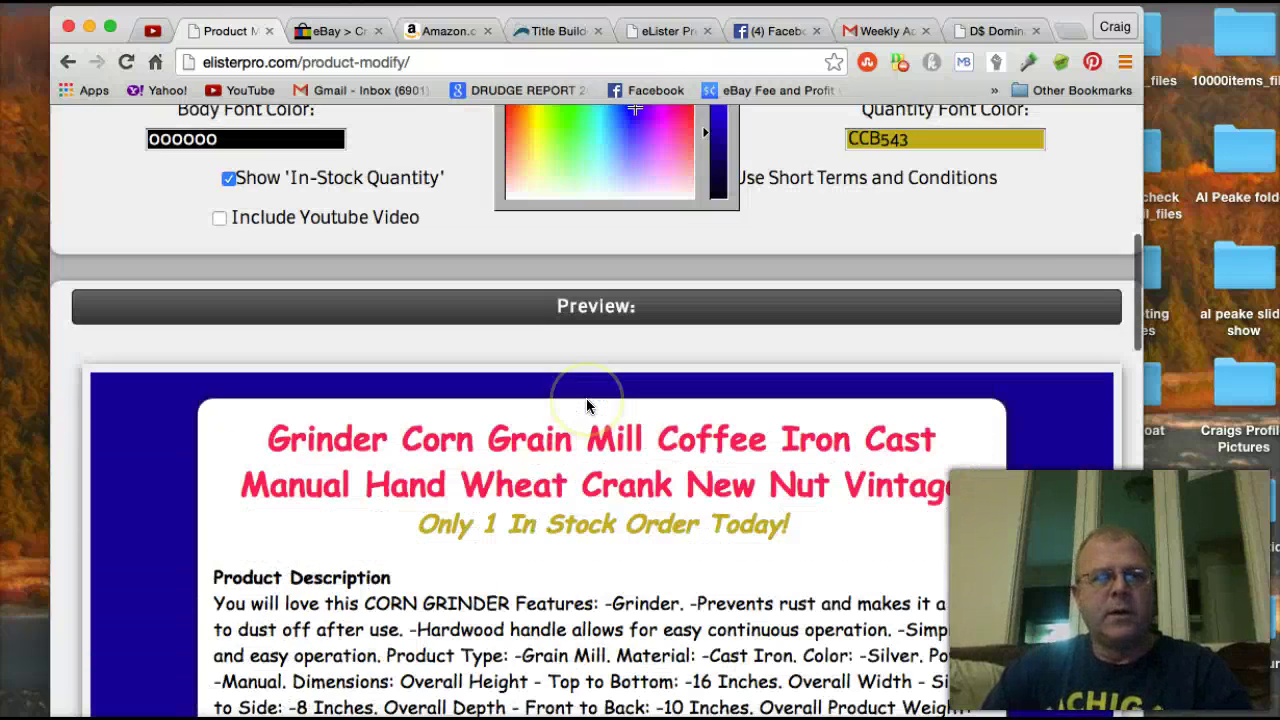
scroll(663, 349, "up", 10)
scroll(831, 457, "down", 10)
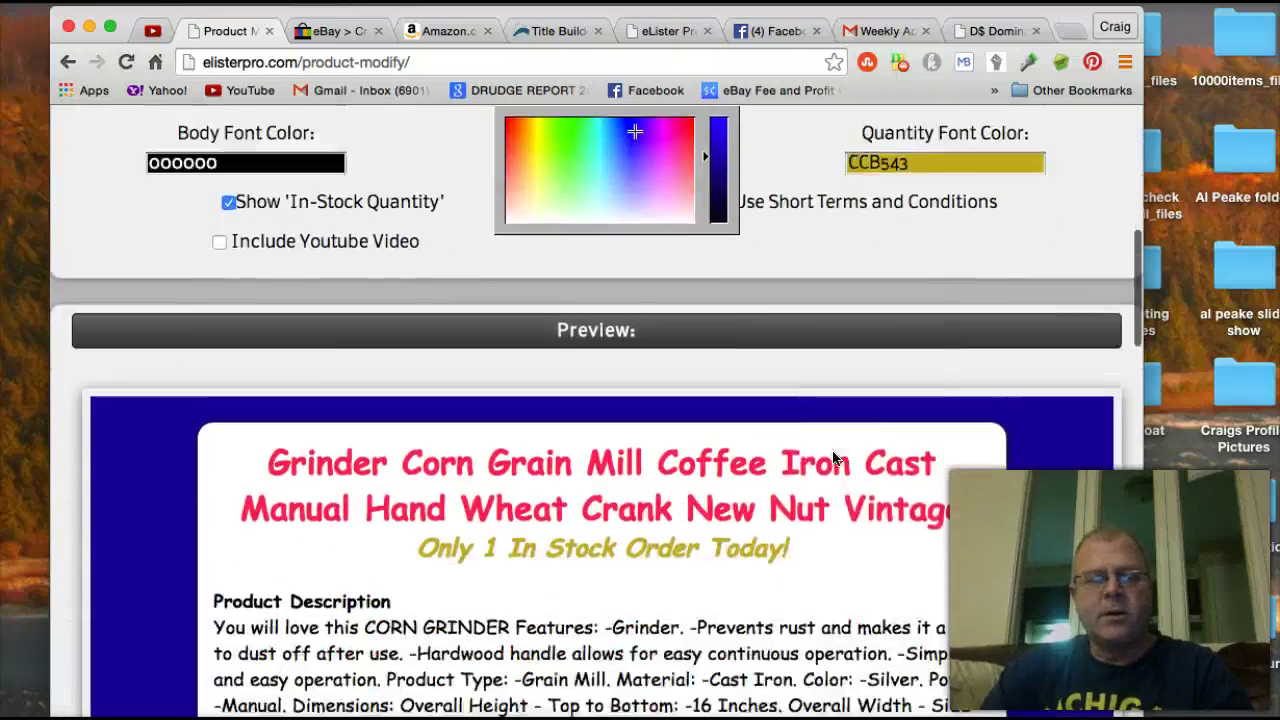
scroll(833, 458, "down", 15)
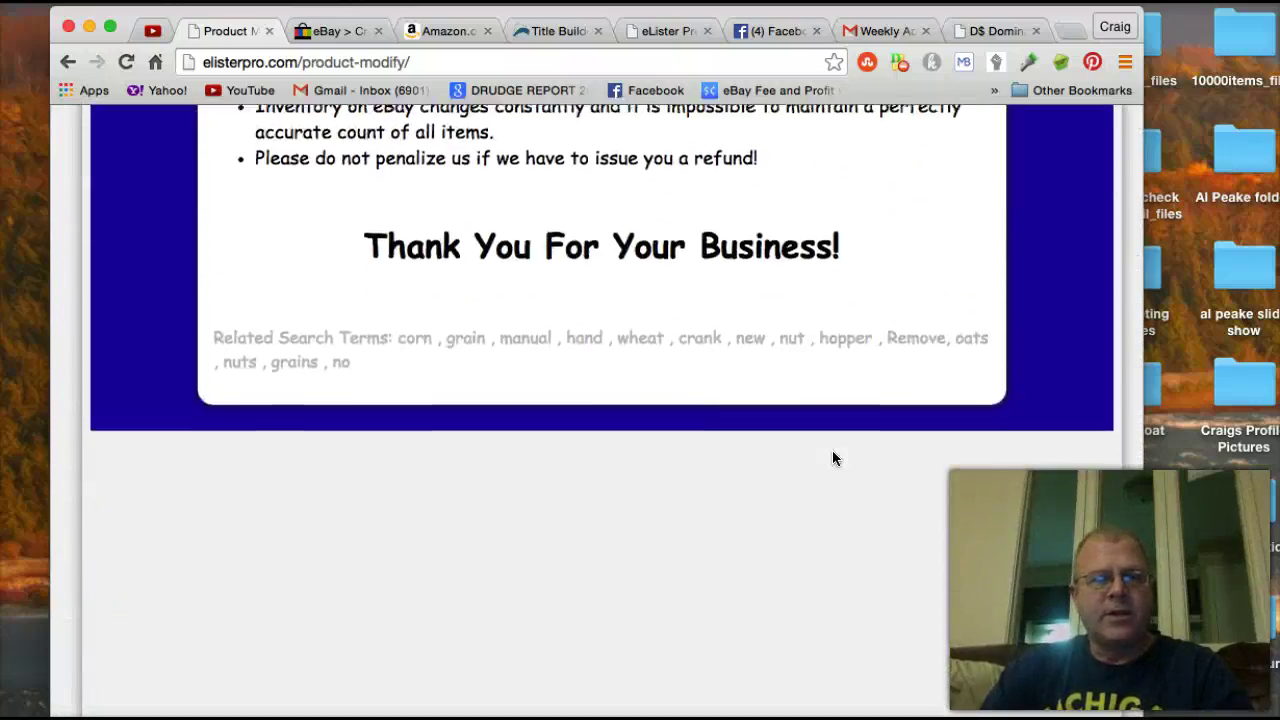
scroll(833, 458, "up", 20)
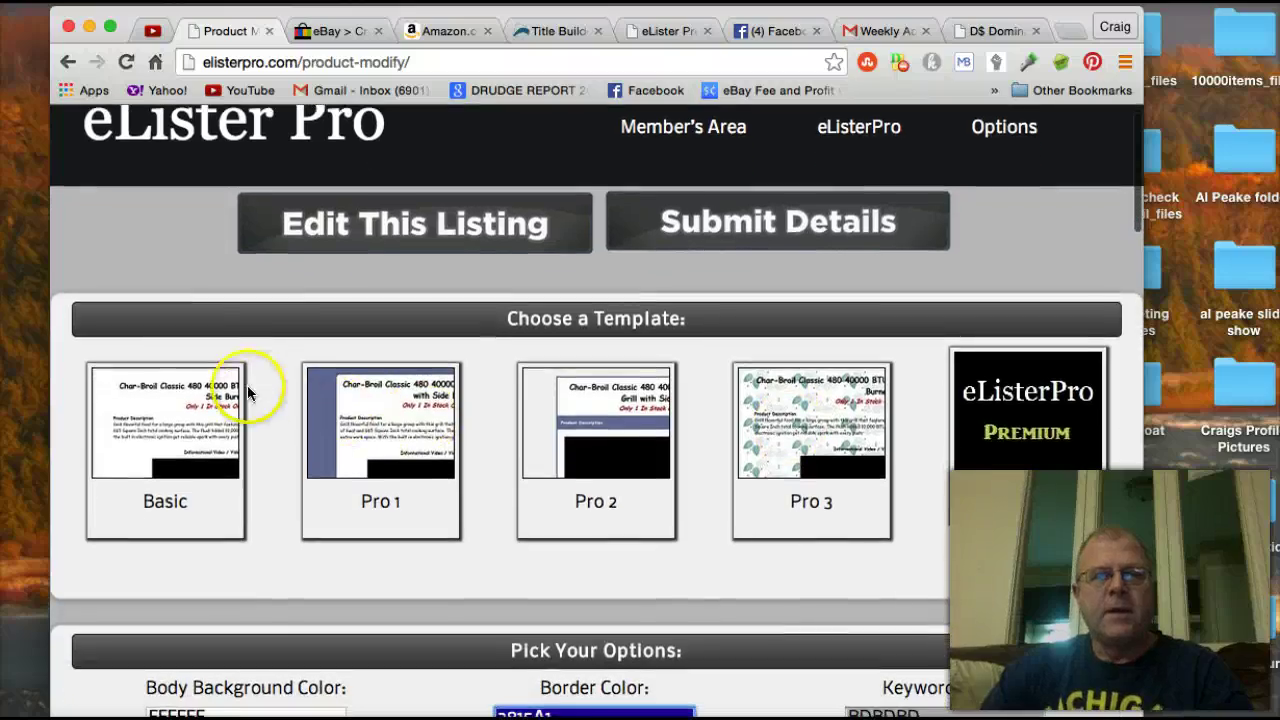
scroll(519, 202, "down", 1)
scroll(410, 318, "down", 10)
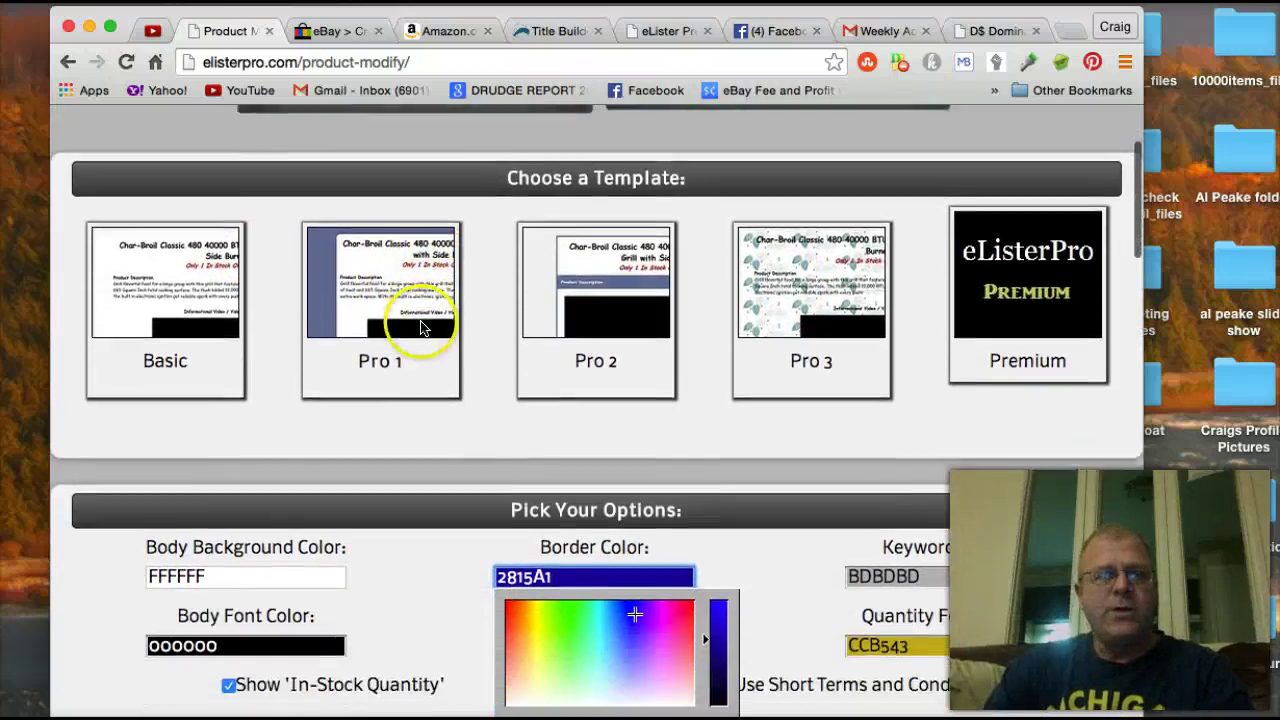
scroll(567, 648, "down", 10)
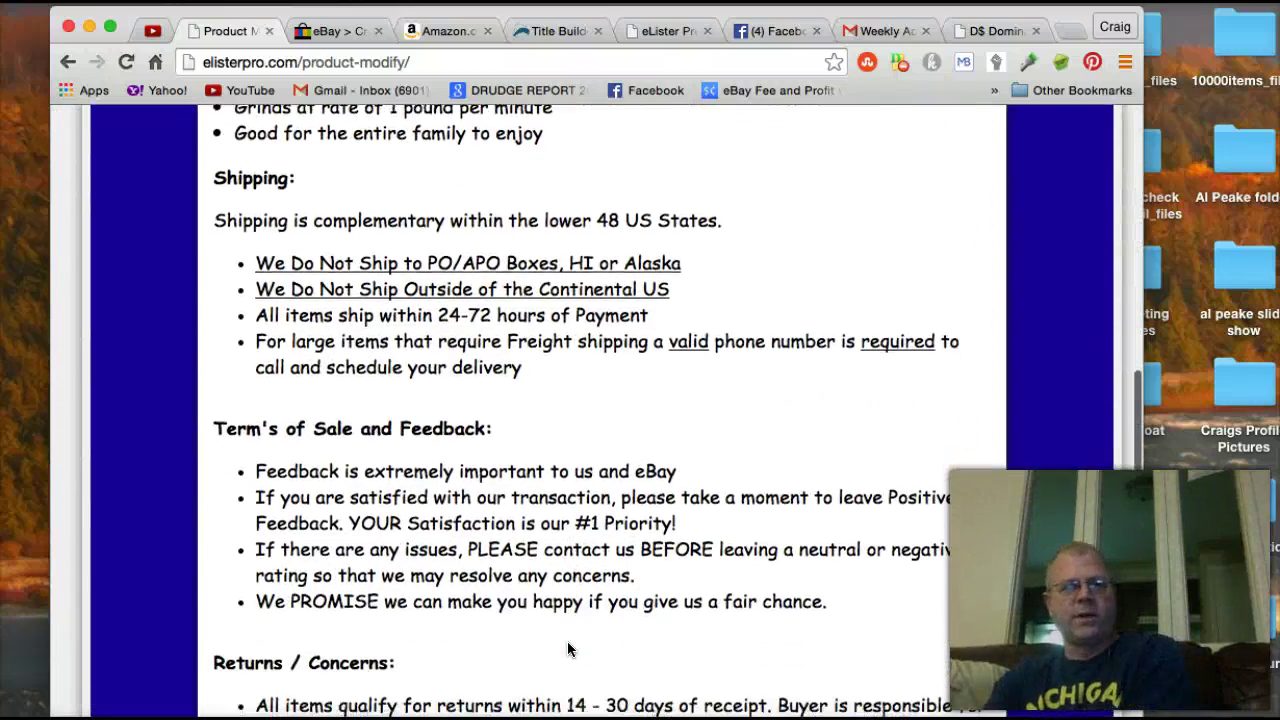
scroll(567, 650, "up", 15)
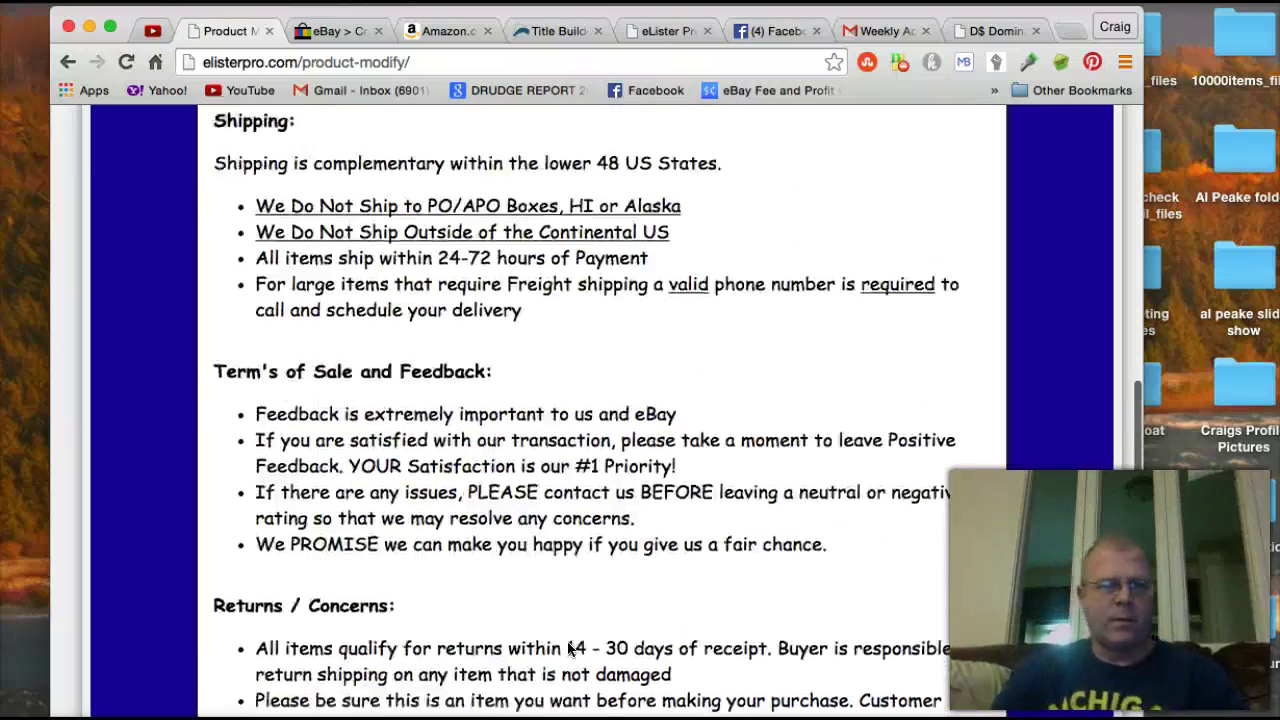
scroll(567, 650, "down", 10)
scroll(567, 648, "down", 5)
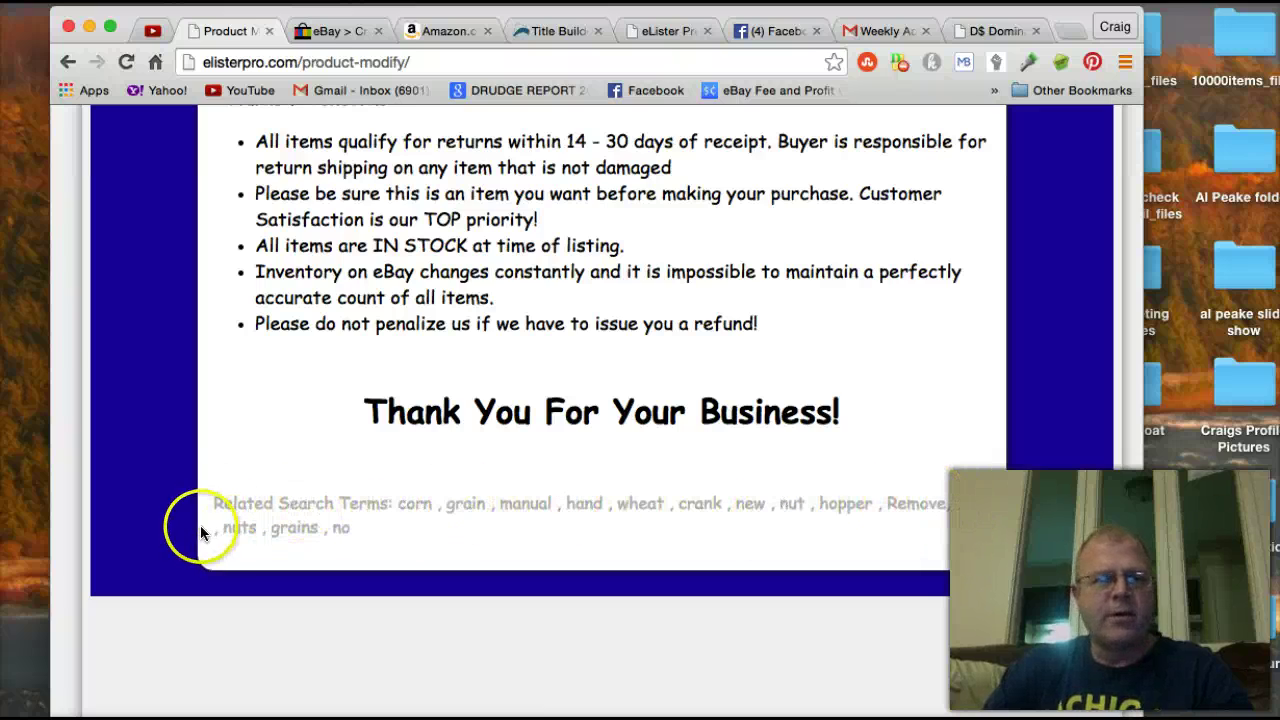
scroll(396, 522, "down", 1)
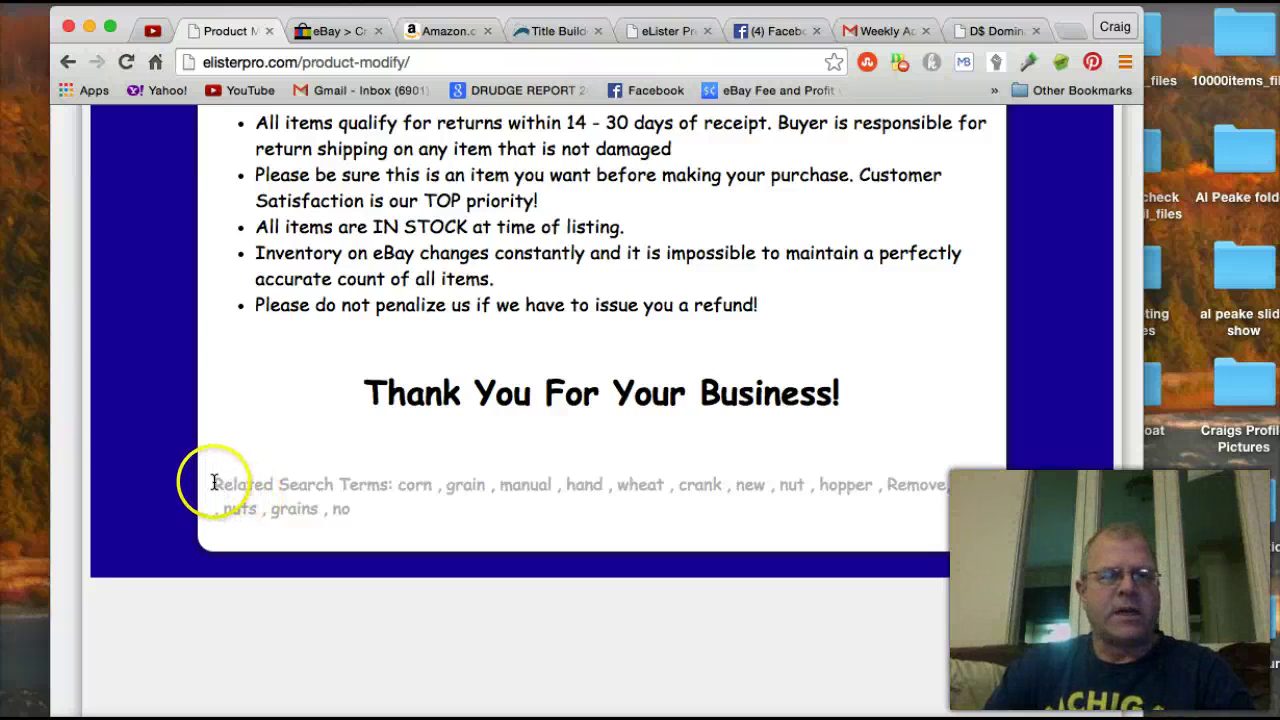
left_click_drag(220, 483, 321, 519)
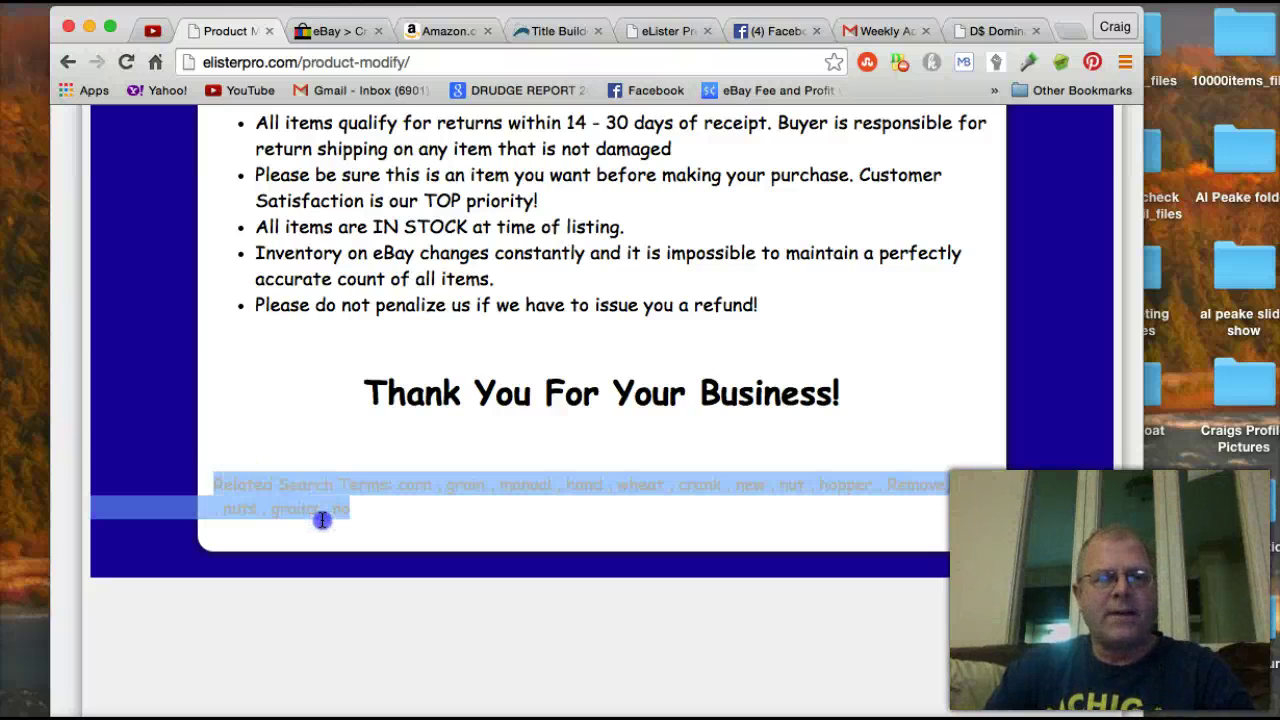
left_click(253, 437)
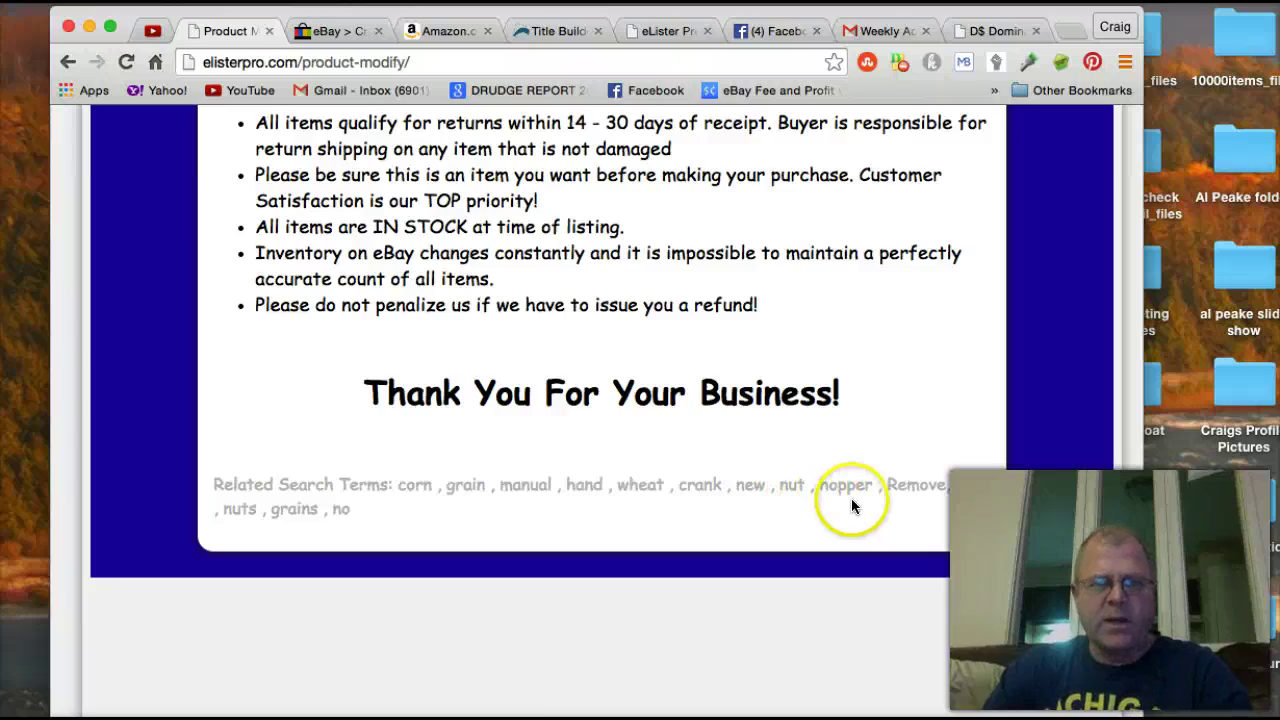
scroll(846, 506, "up", 3)
scroll(827, 383, "up", 15)
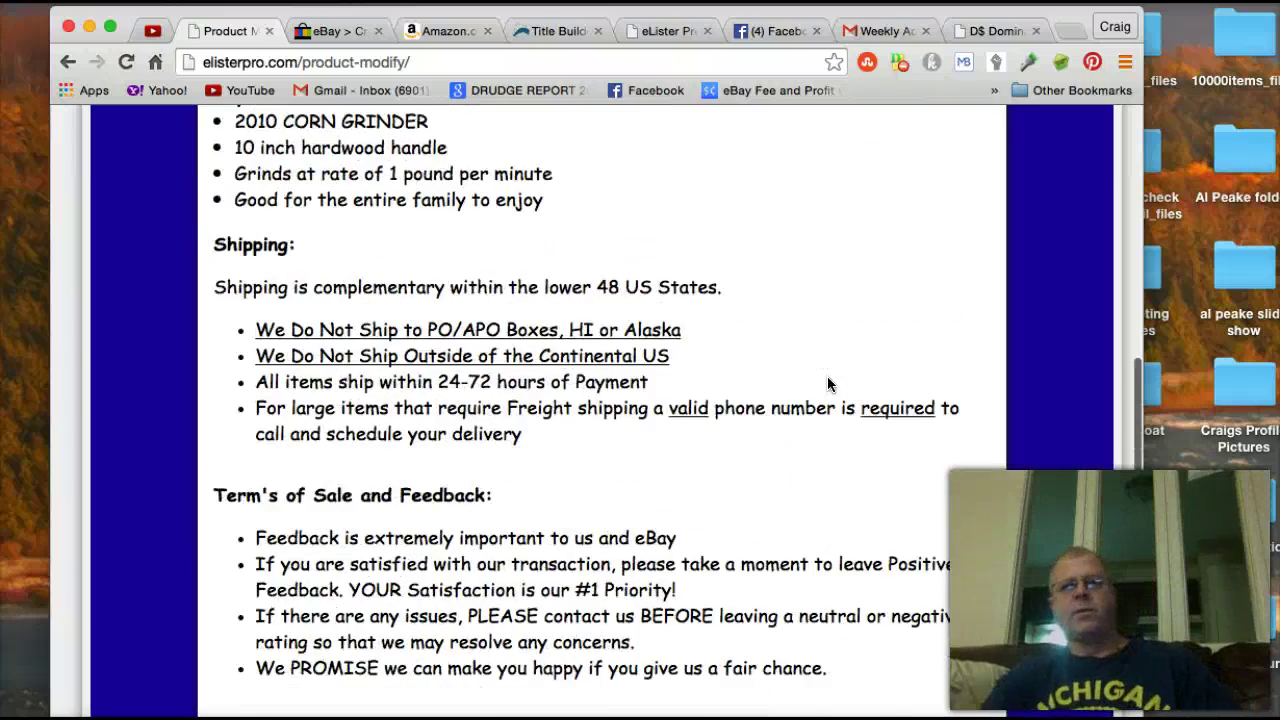
scroll(634, 234, "down", 1)
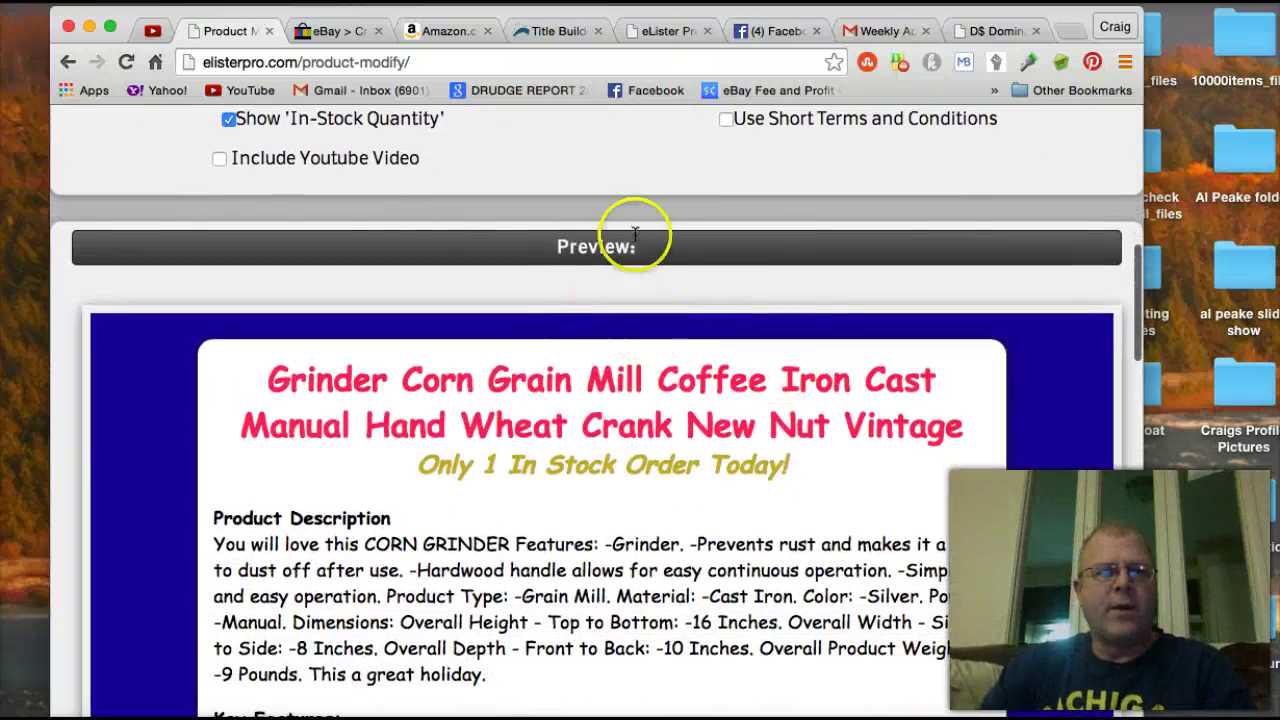
Step: Copy the generated product title from the preview, then select eBay's old 'corn grinder' title
left_click(323, 31)
scroll(405, 190, "down", 3)
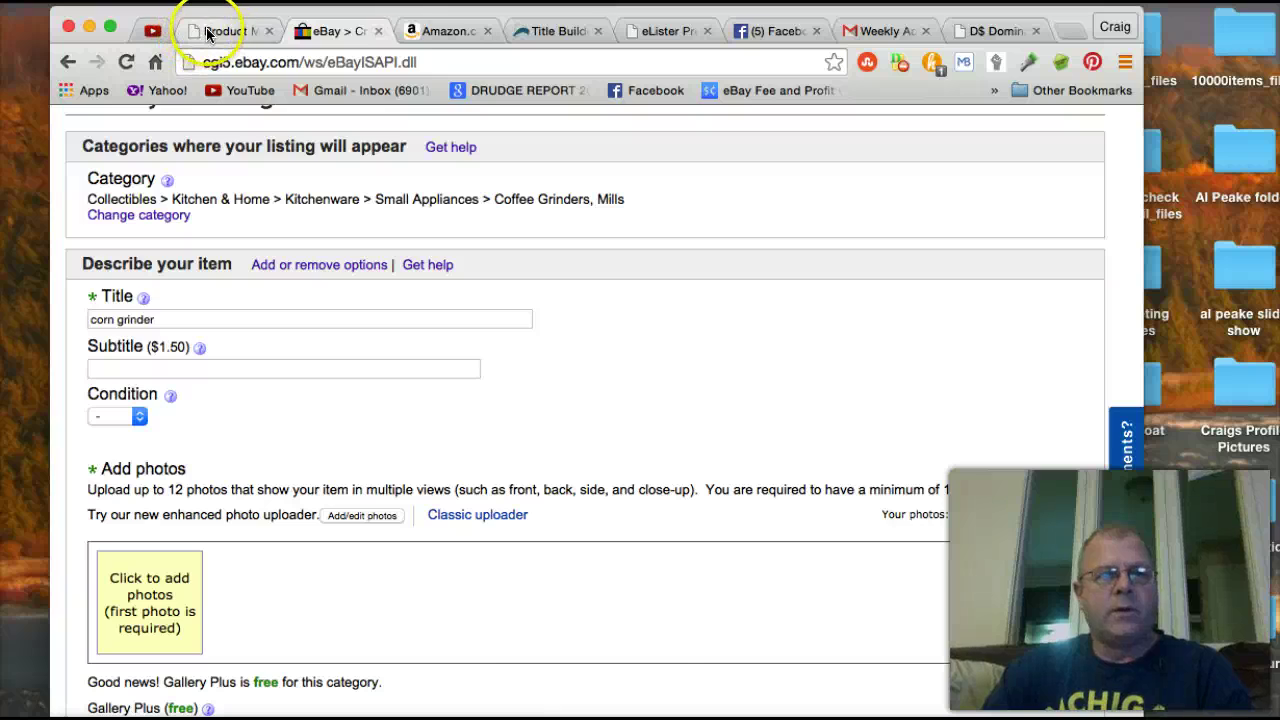
left_click(208, 33)
scroll(349, 309, "up", 3)
scroll(349, 309, "down", 5)
scroll(265, 283, "up", 1)
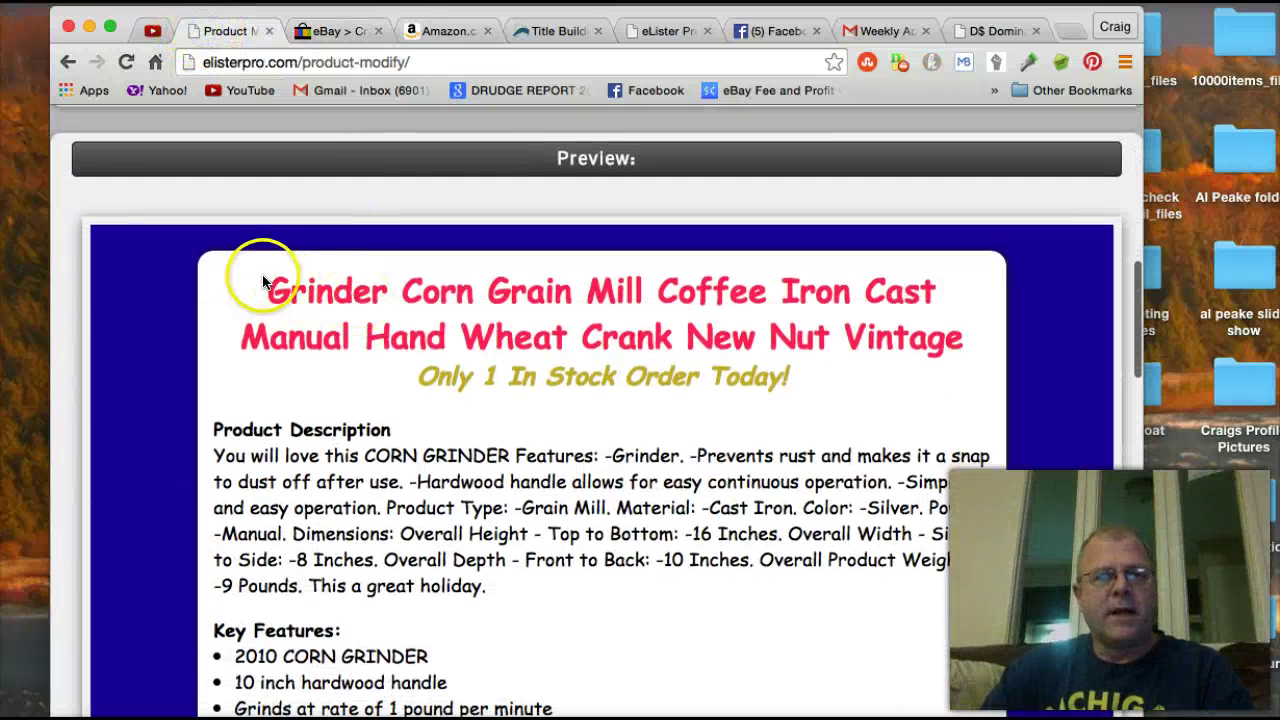
left_click_drag(254, 287, 306, 305)
right_click(341, 291)
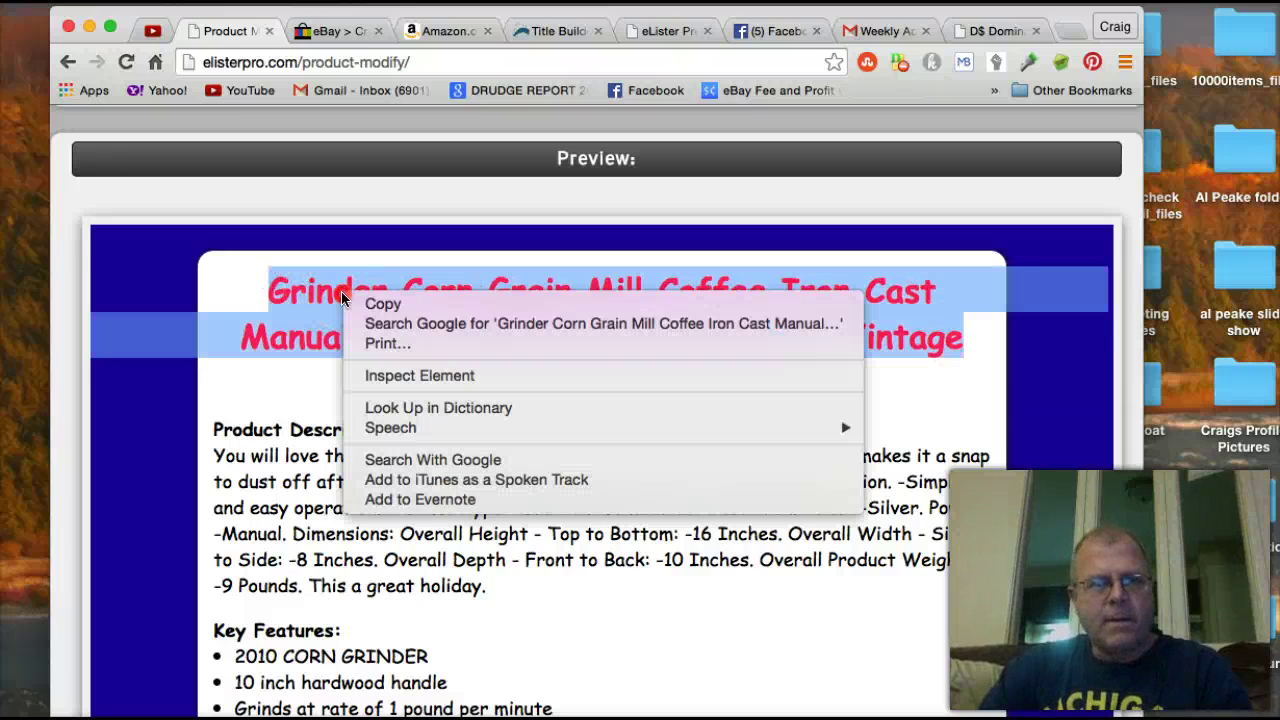
left_click(368, 303)
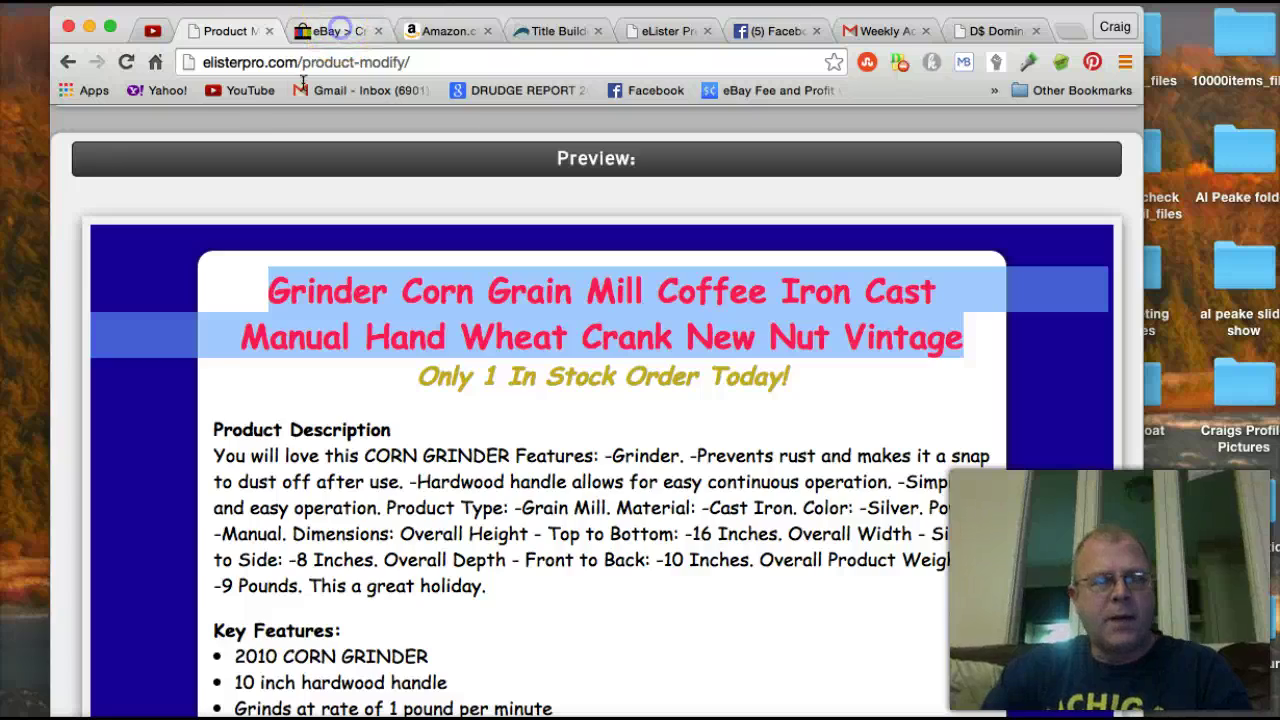
left_click(335, 31)
left_click_drag(158, 320, 121, 311)
Step: Paste the copied title over 'corn grinder' and set the item condition to New
right_click(162, 320)
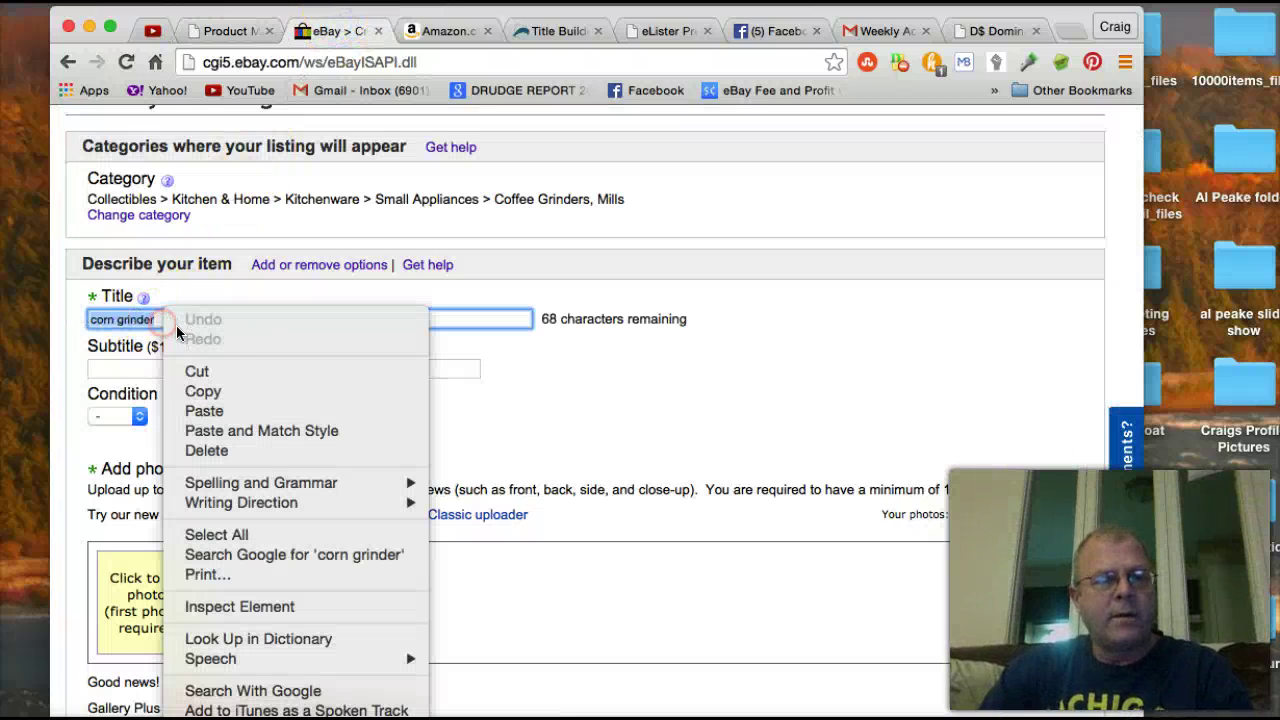
left_click(216, 409)
scroll(215, 420, "down", 5)
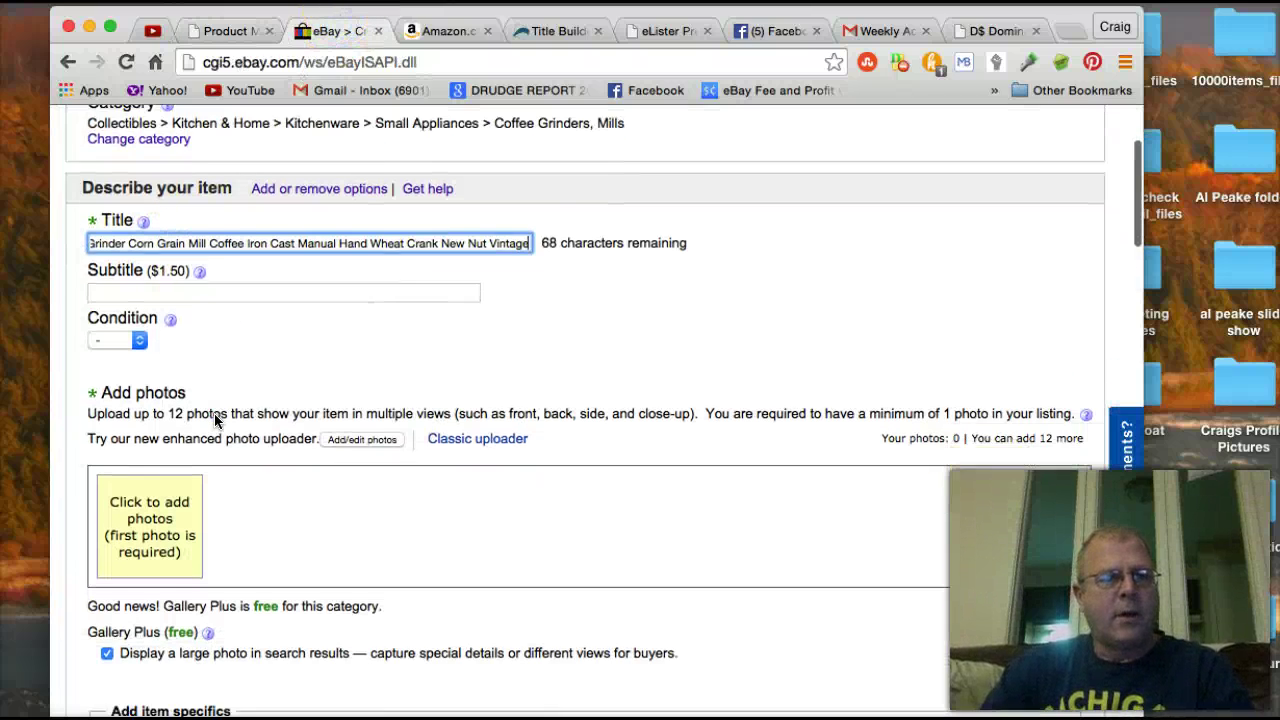
left_click(138, 138)
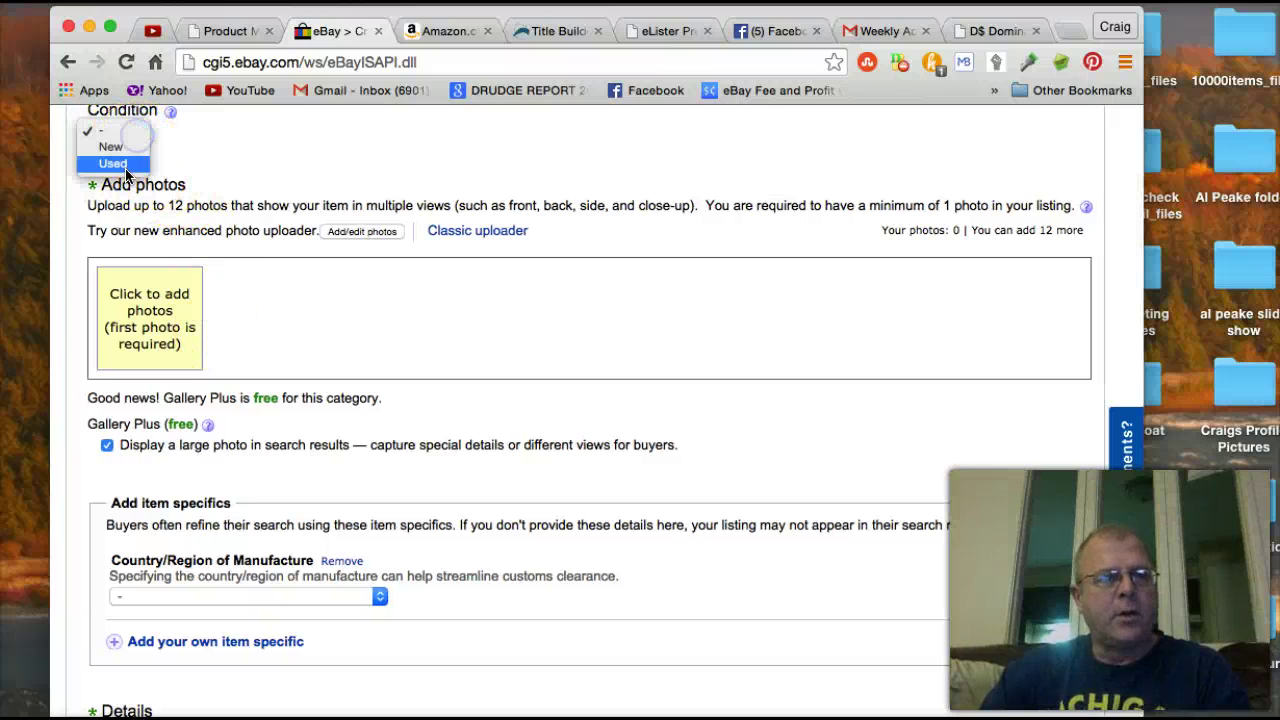
left_click(125, 152)
Step: Review the $53.95 Buy It Now price, Best Offer, return policy and photo sections
scroll(297, 320, "down", 7)
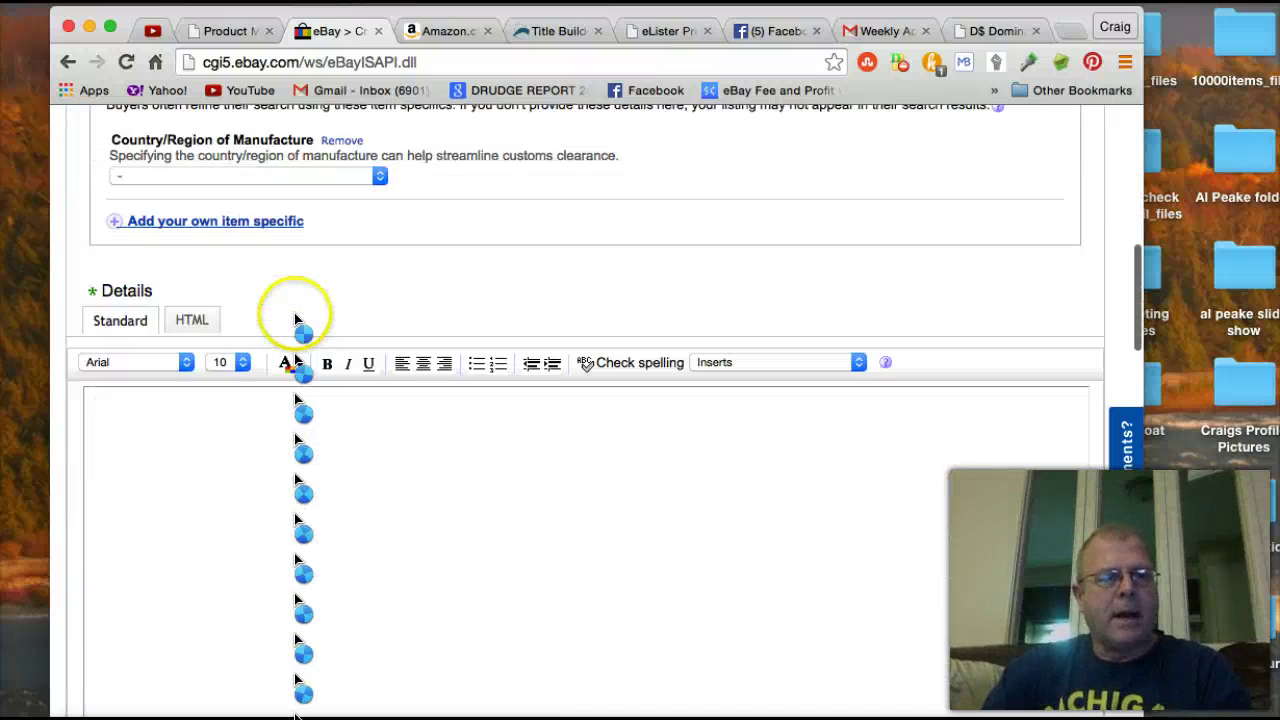
scroll(259, 317, "down", 14)
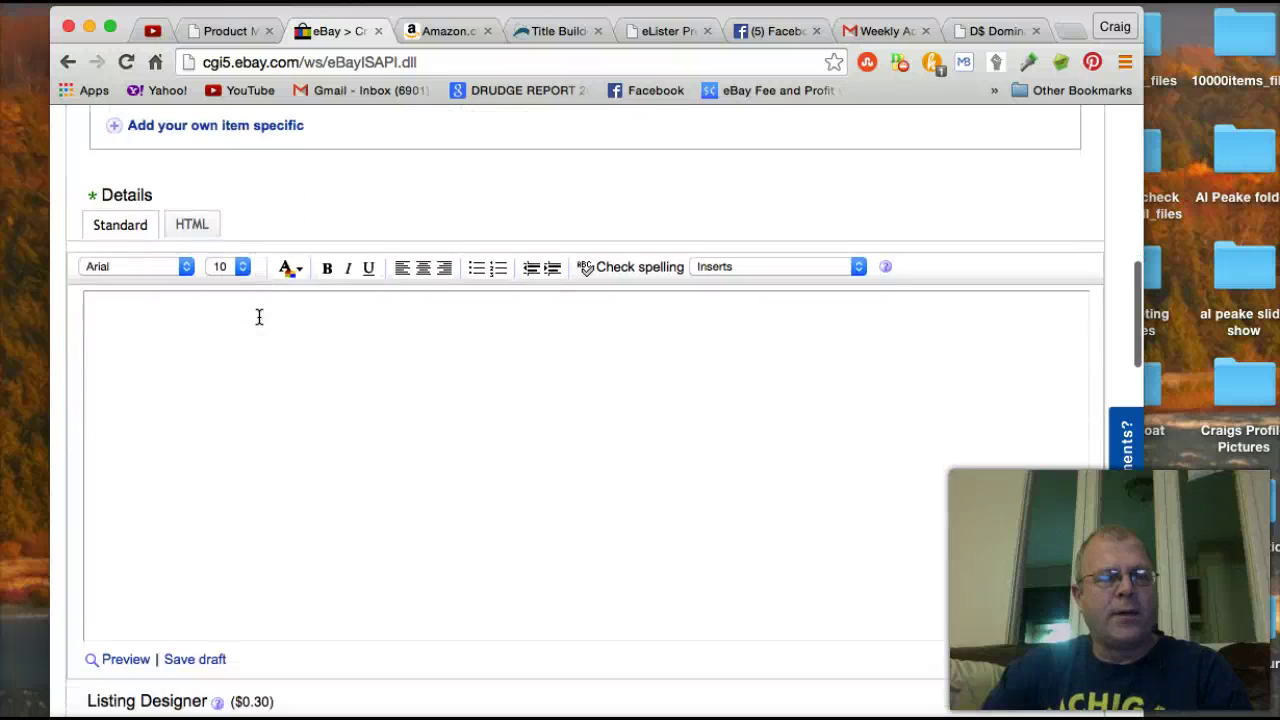
scroll(69, 428, "down", 3)
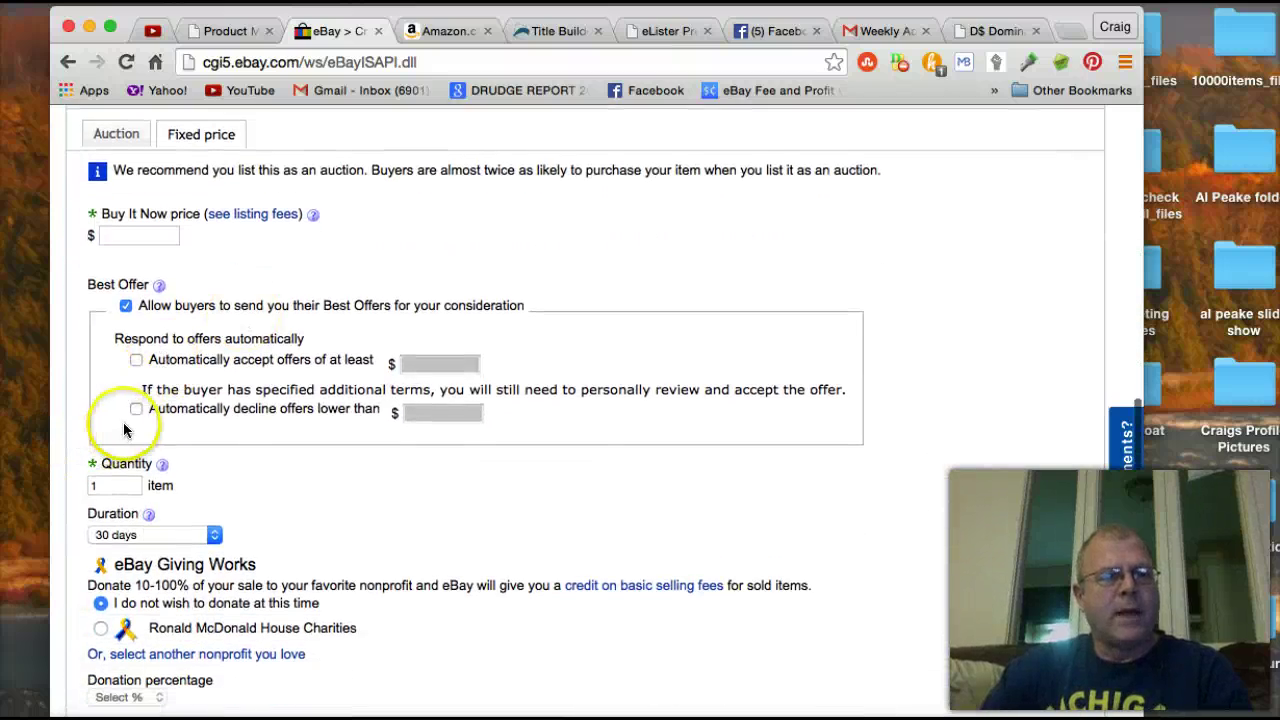
scroll(114, 428, "down", 3)
scroll(129, 423, "up", 2)
scroll(98, 320, "up", 4)
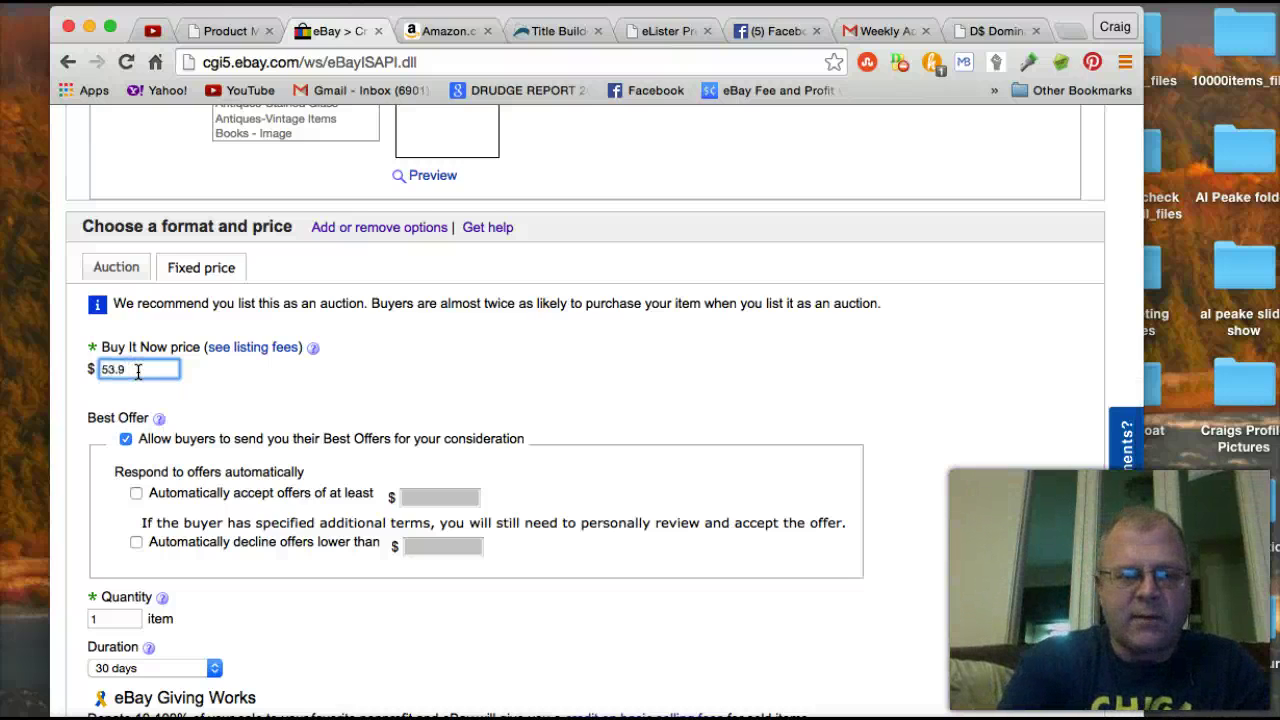
scroll(535, 360, "down", 12)
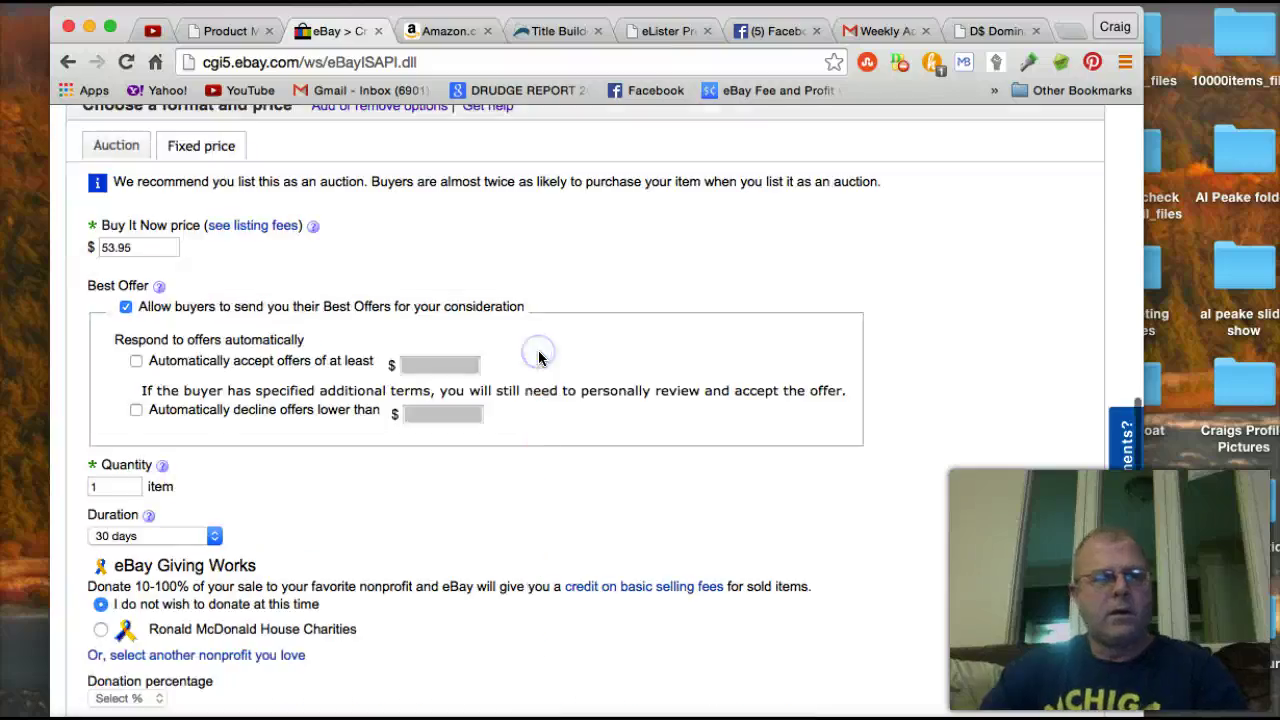
scroll(527, 410, "down", 5)
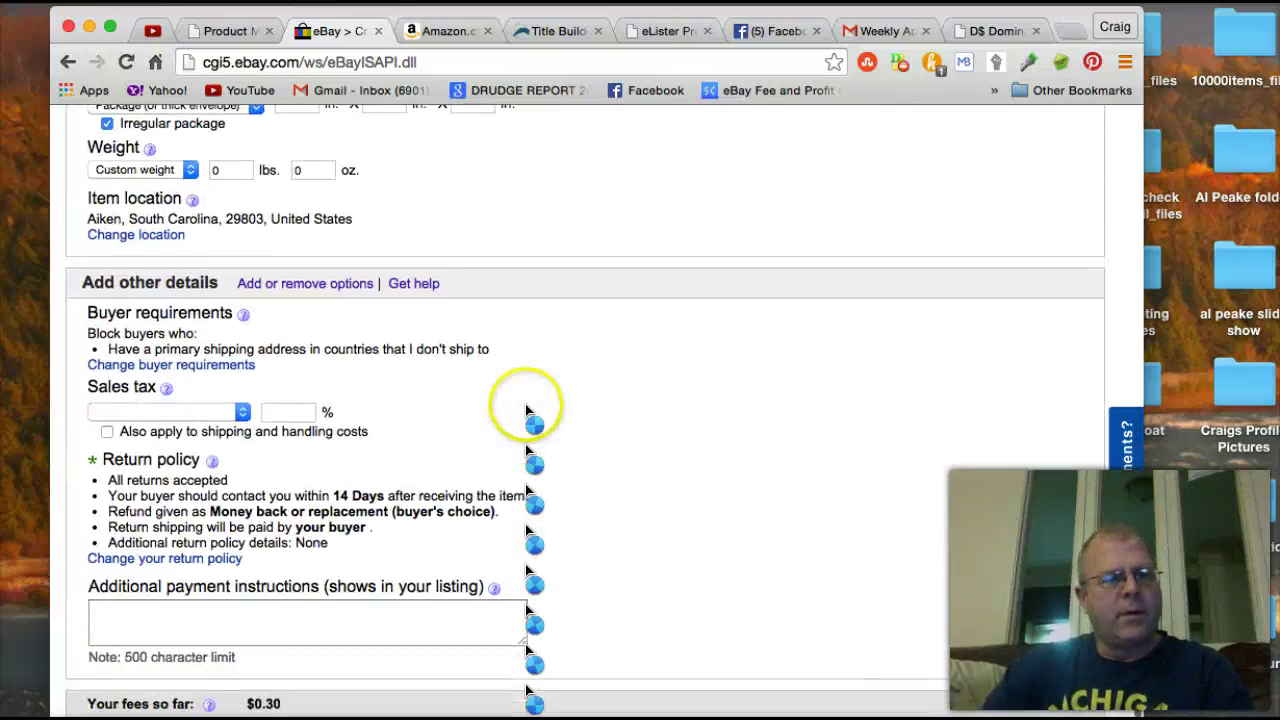
scroll(529, 409, "up", 20)
scroll(509, 386, "down", 6)
scroll(402, 428, "up", 8)
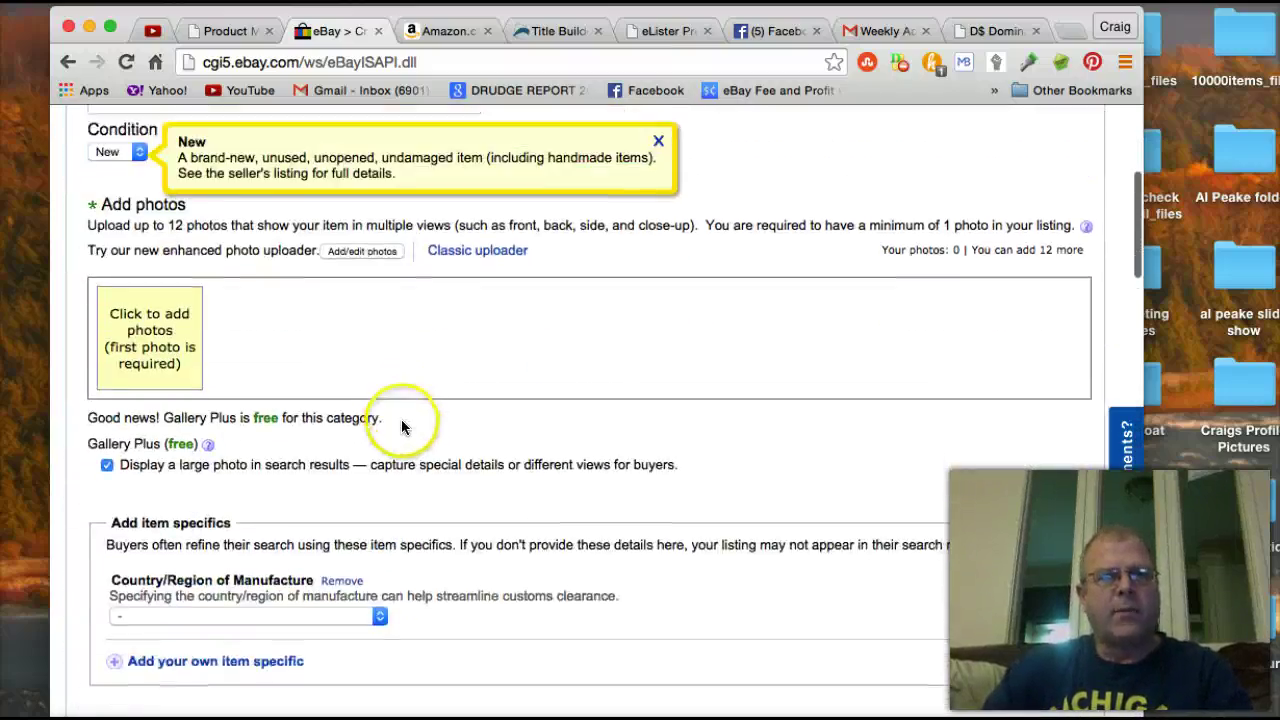
Step: Submit the grinder details in eLister Pro to generate the eBay description code
left_click(213, 33)
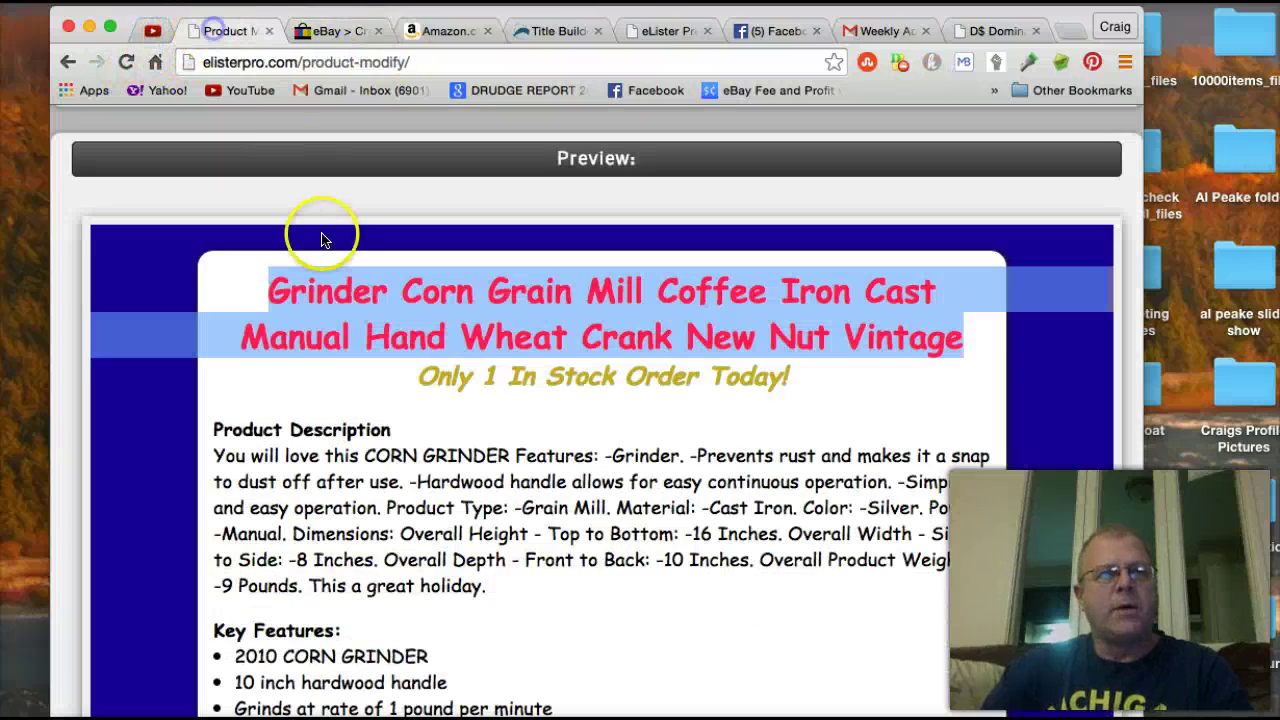
scroll(323, 350, "up", 8)
scroll(394, 340, "up", 5)
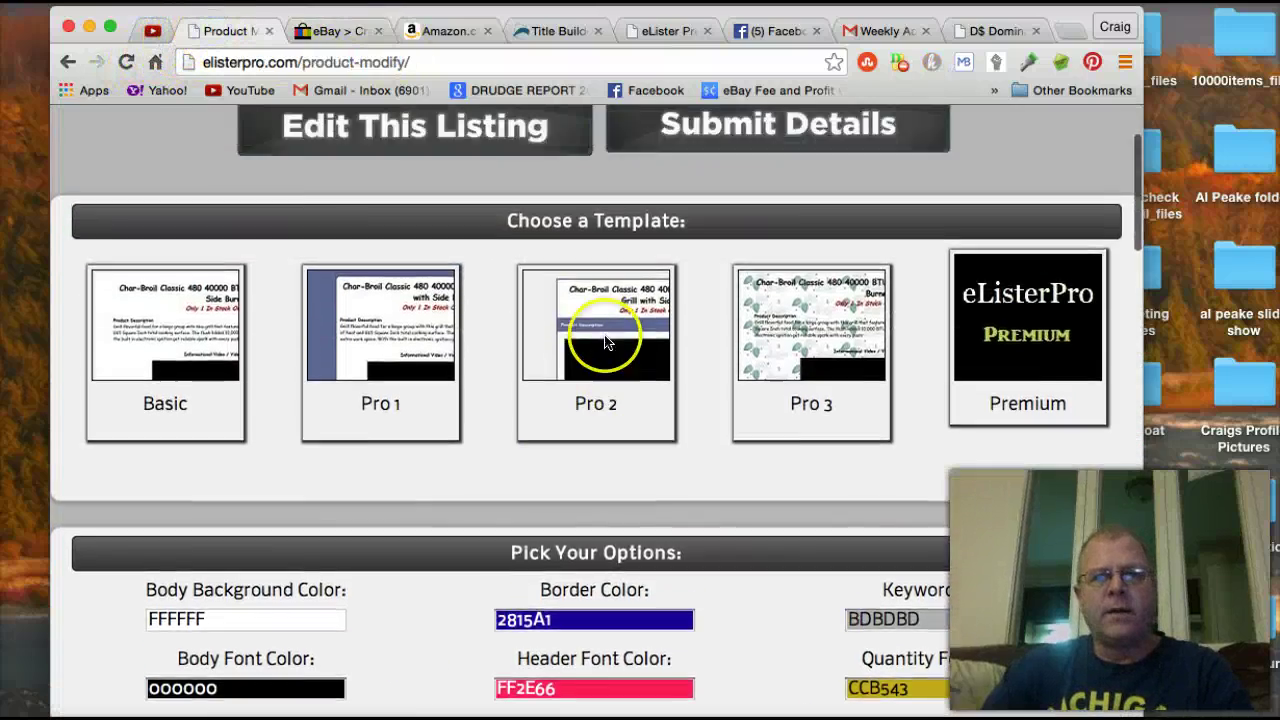
left_click(773, 277)
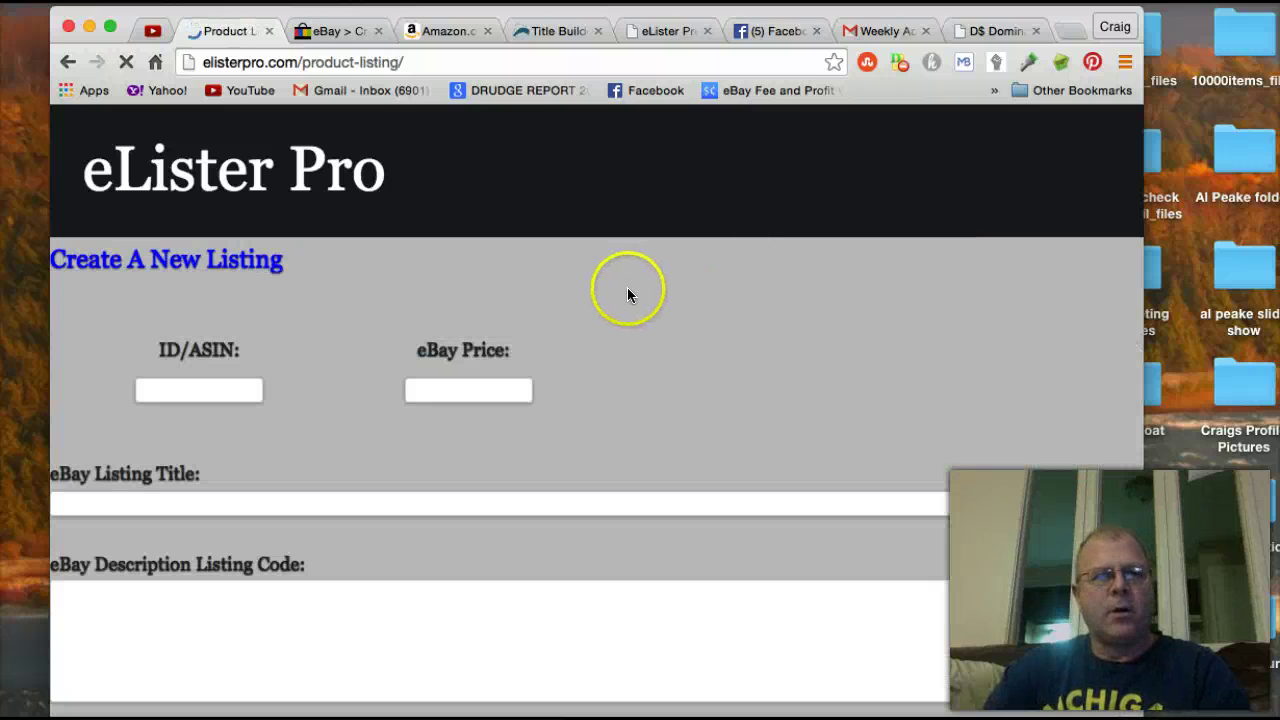
scroll(500, 343, "down", 3)
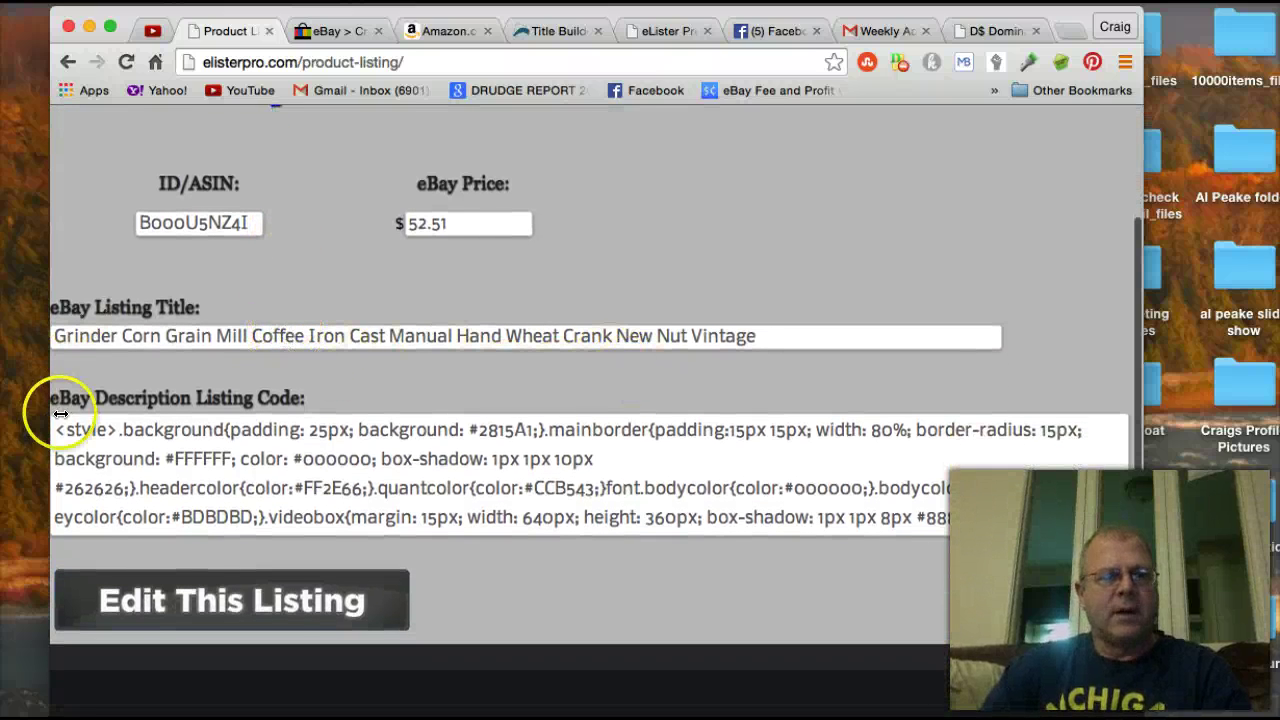
scroll(60, 420, "up", 2)
scroll(337, 351, "up", 2)
scroll(229, 323, "down", 5)
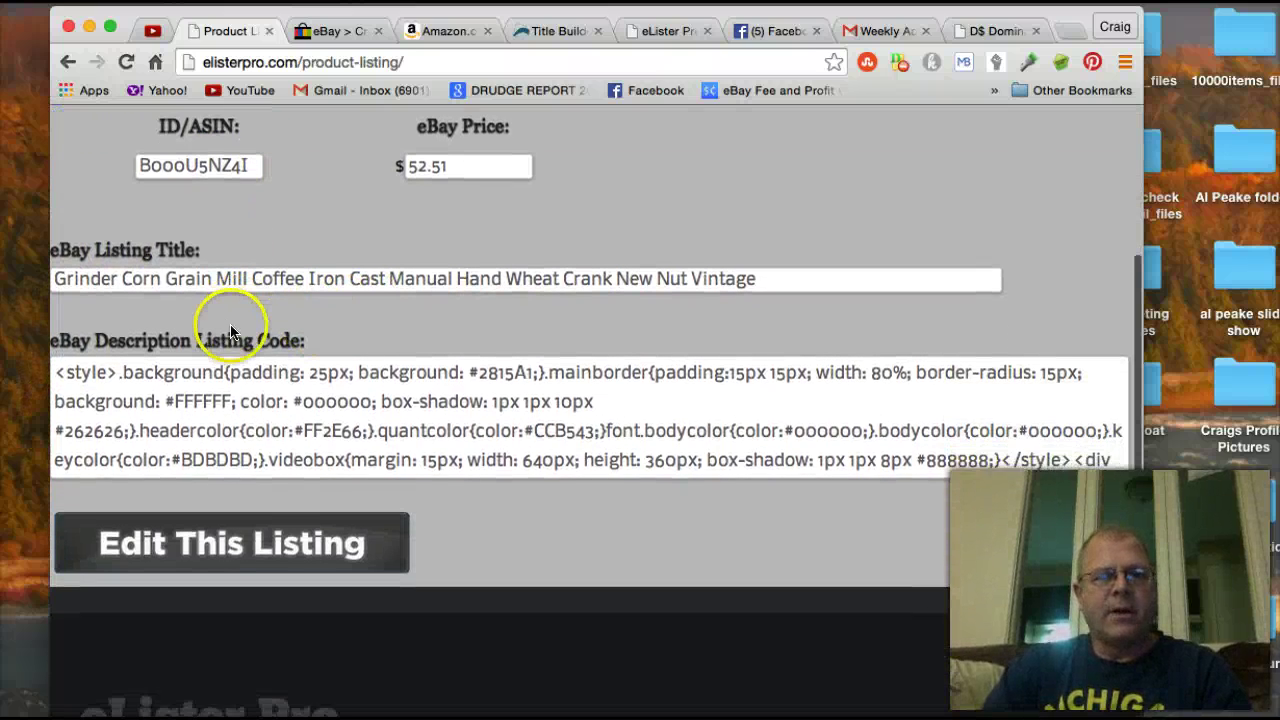
Step: Select and copy the entire eBay Description Listing Code
left_click_drag(58, 357, 438, 493)
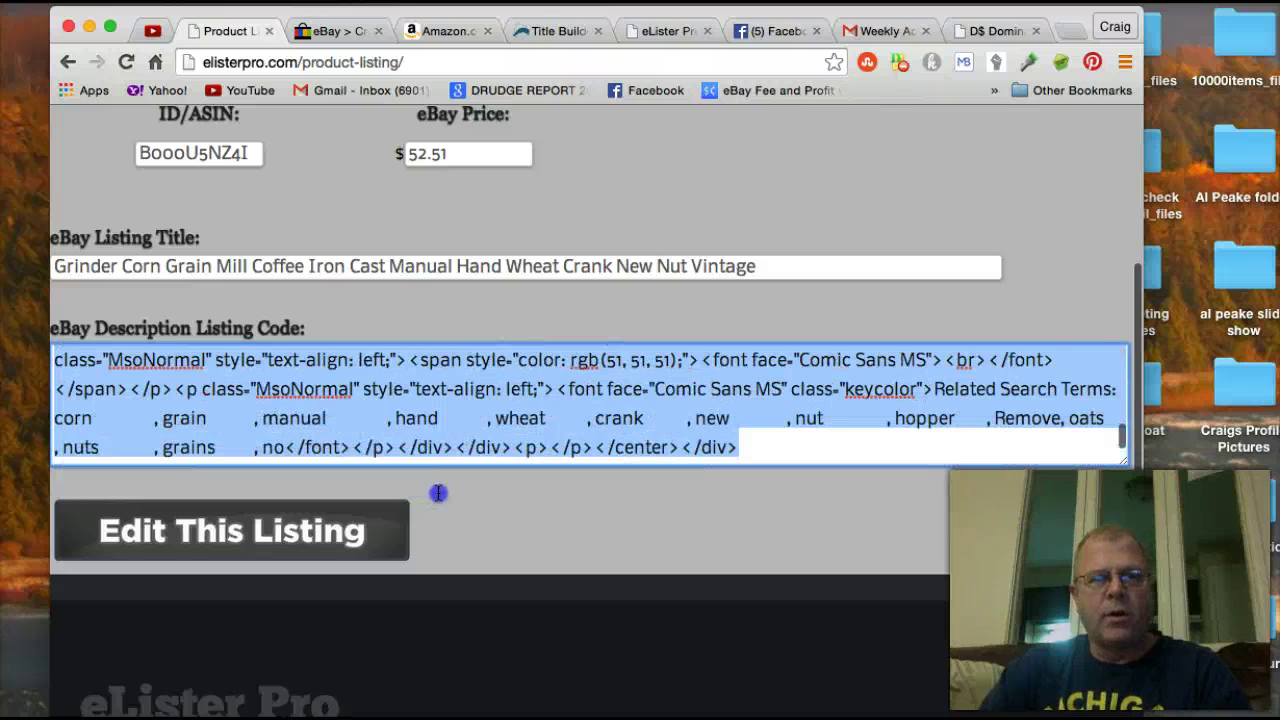
right_click(621, 422)
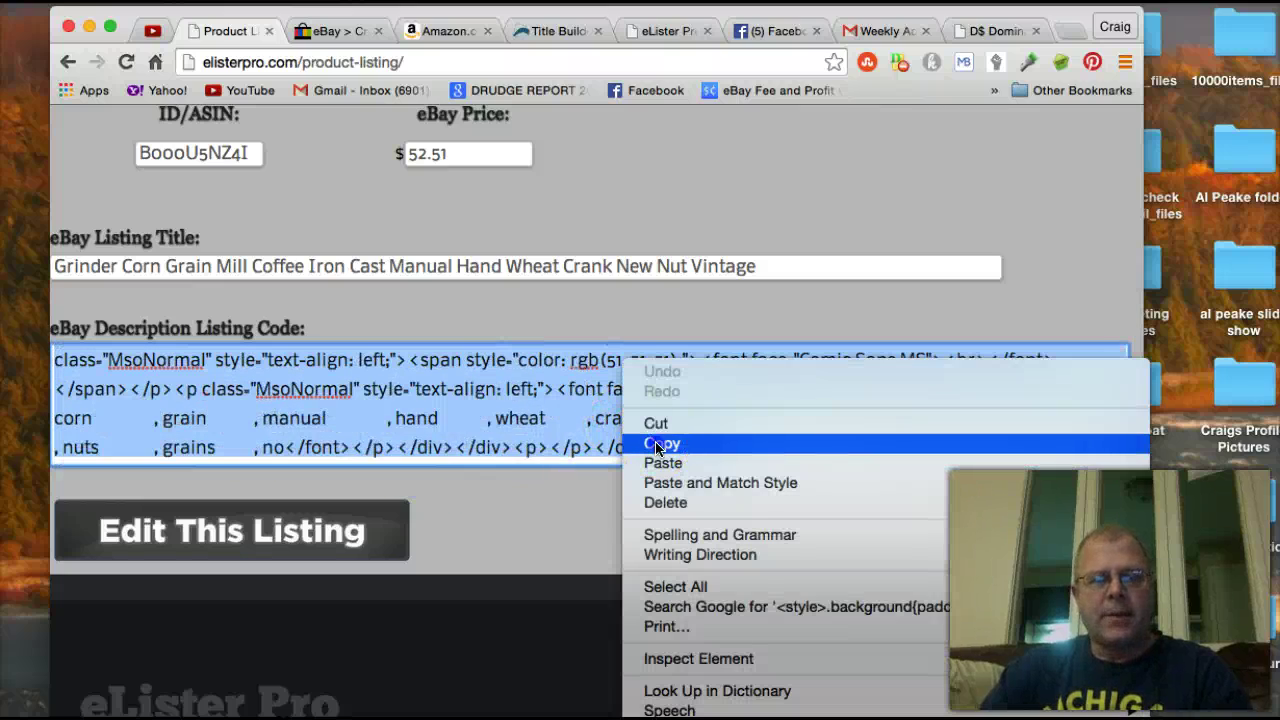
left_click(658, 444)
Step: Paste the eLister Pro description code into the HTML view of eBay's Details editor
left_click(342, 36)
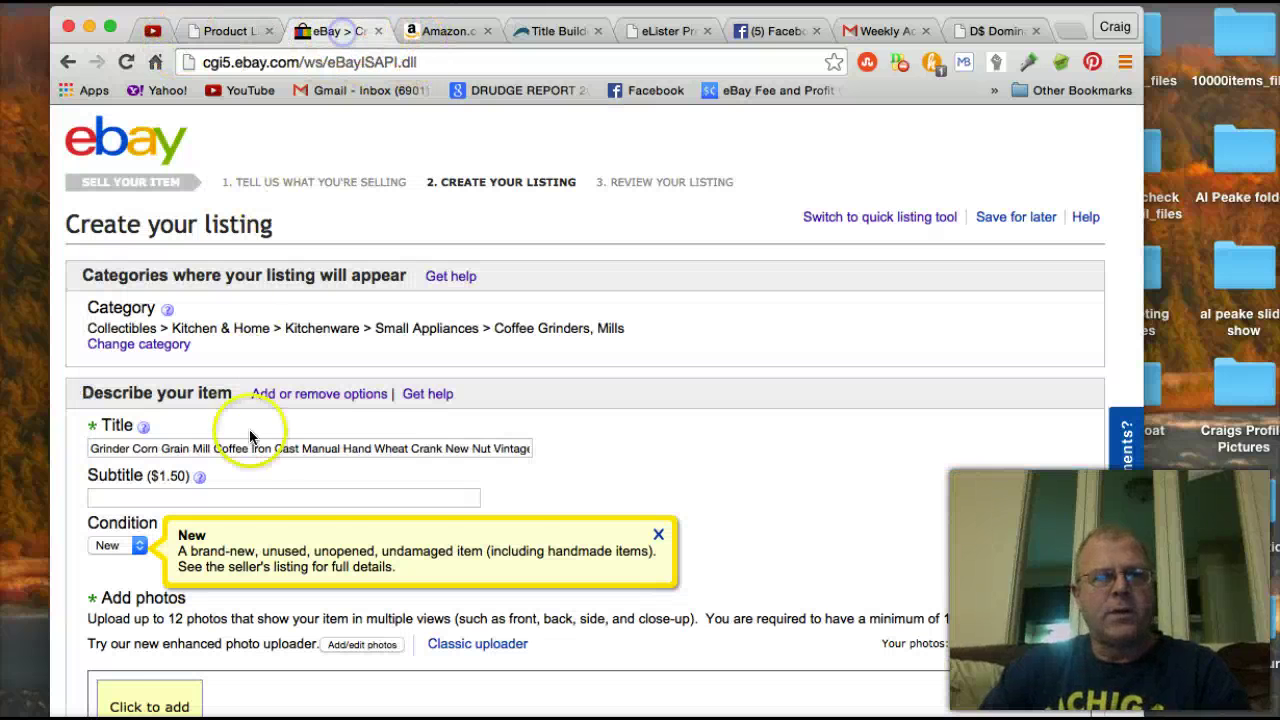
scroll(257, 451, "down", 5)
scroll(92, 399, "down", 10)
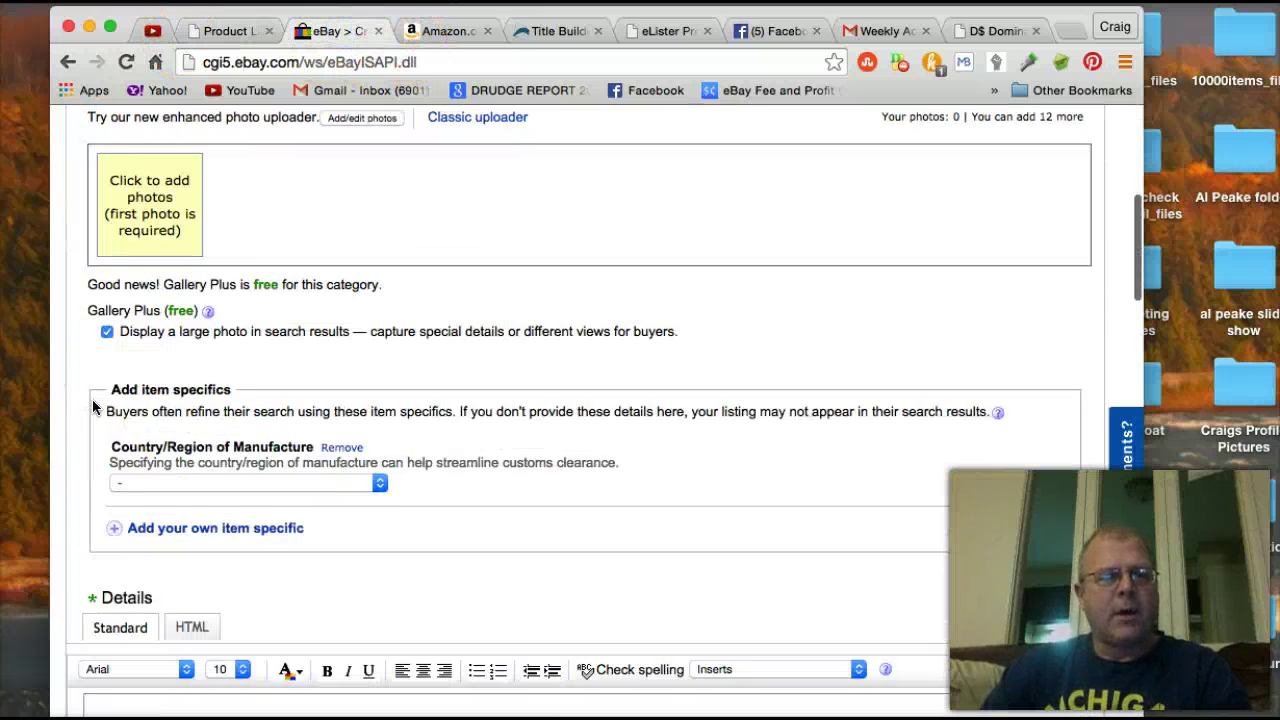
left_click(192, 277)
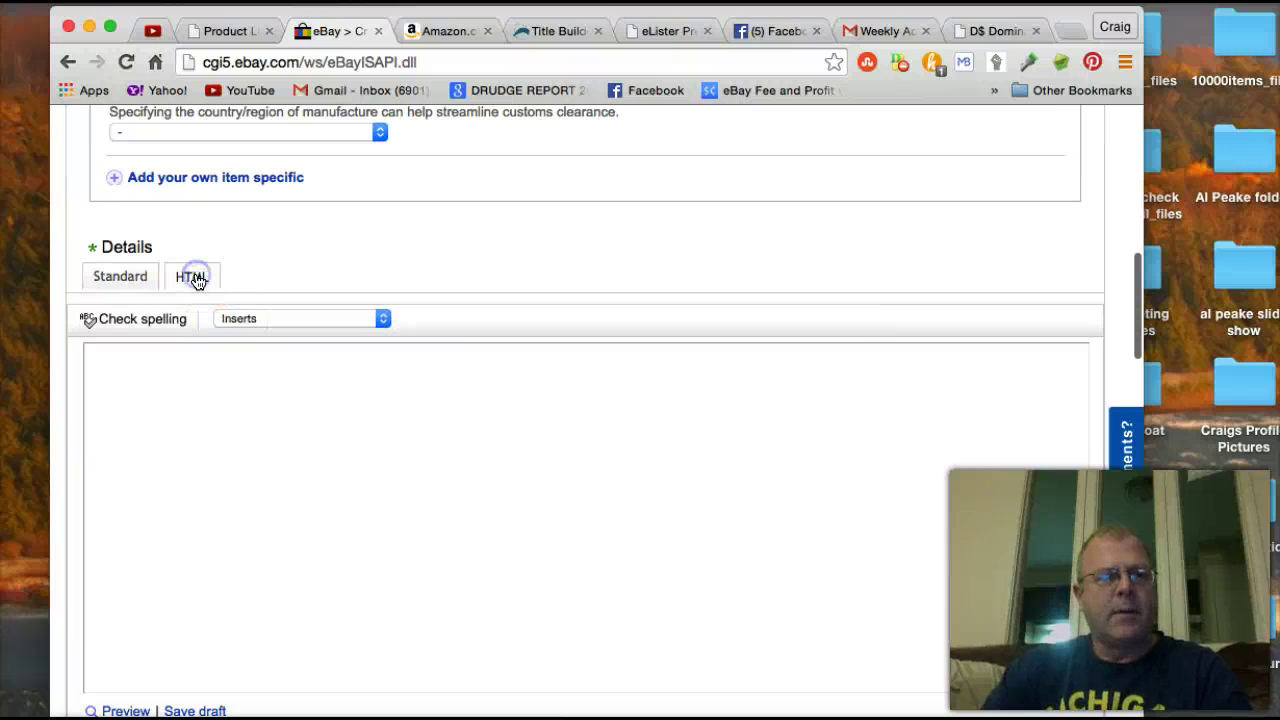
left_click(124, 282)
left_click(200, 278)
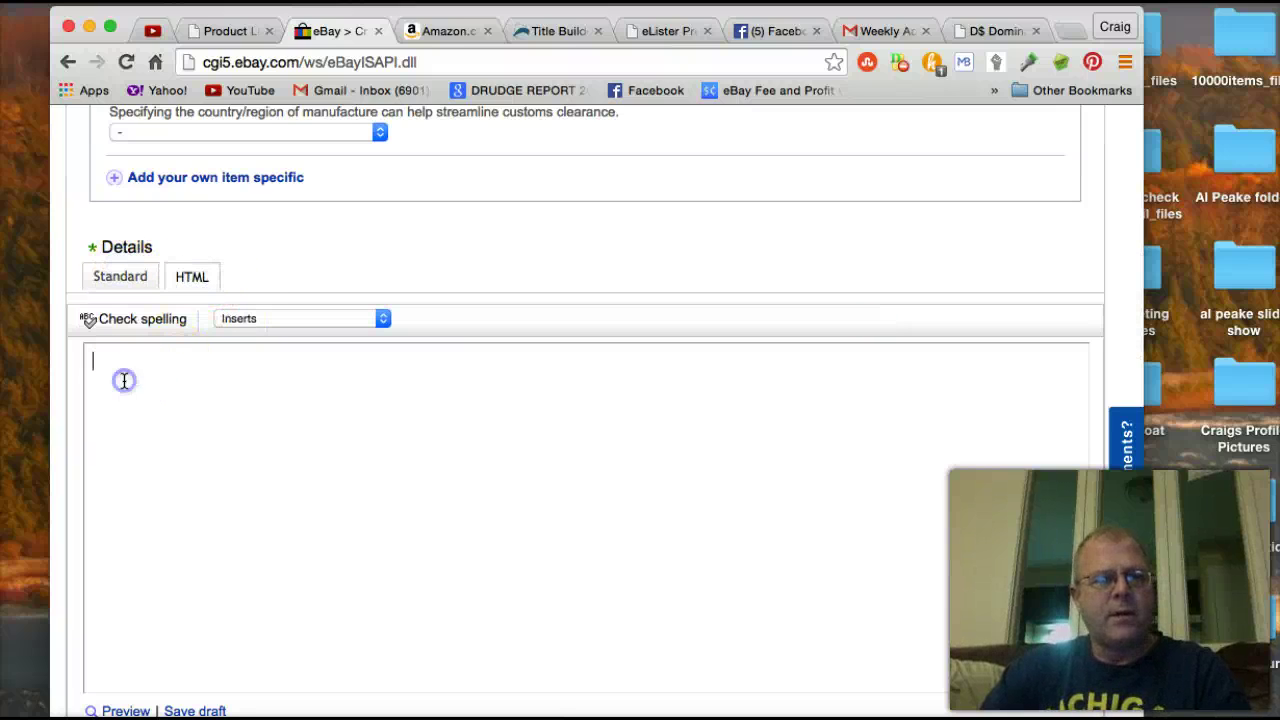
right_click(124, 380)
left_click(168, 483)
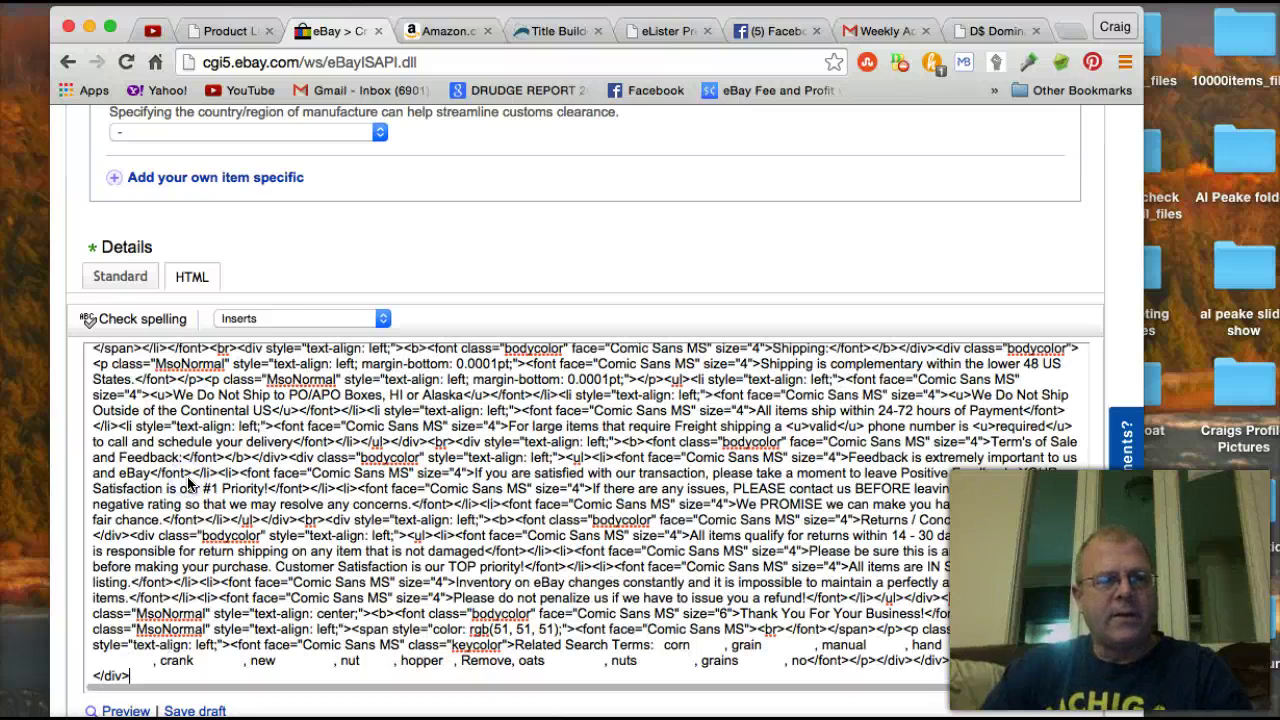
Step: Check the formatted grinder description in Standard view, then return to the Amazon product page
left_click(97, 272)
scroll(523, 466, "down", 10)
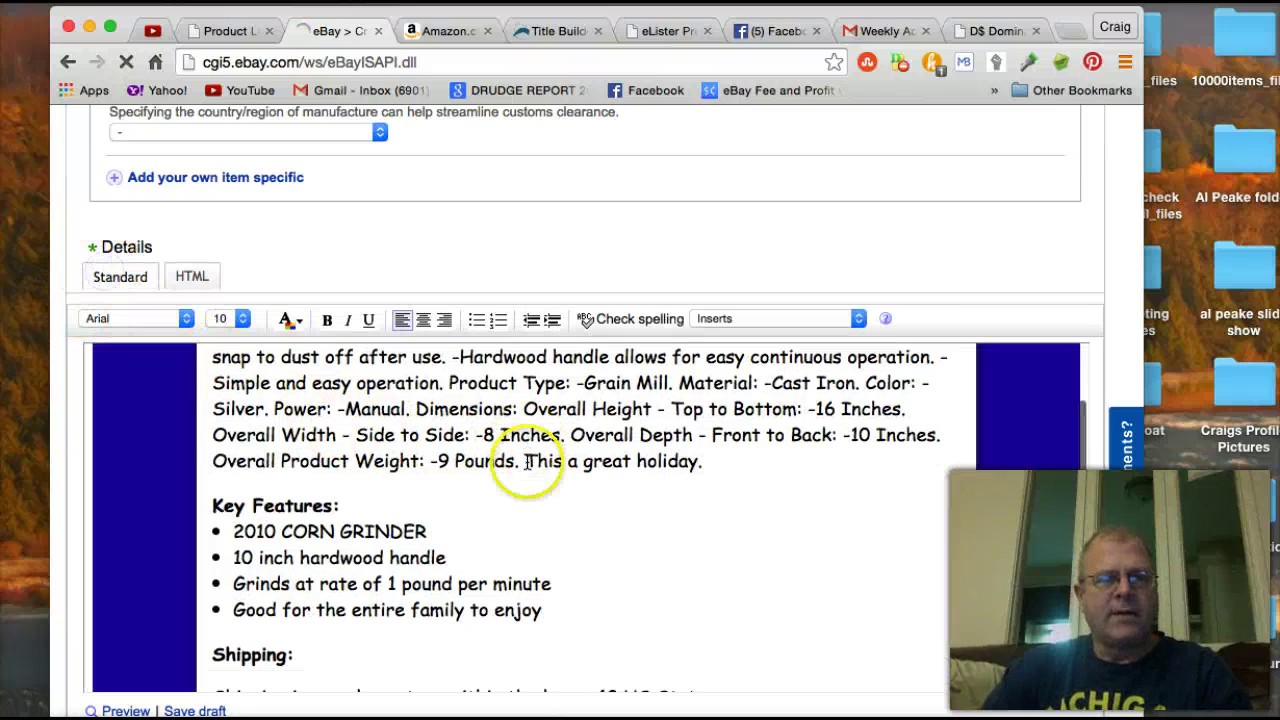
scroll(553, 447, "up", 15)
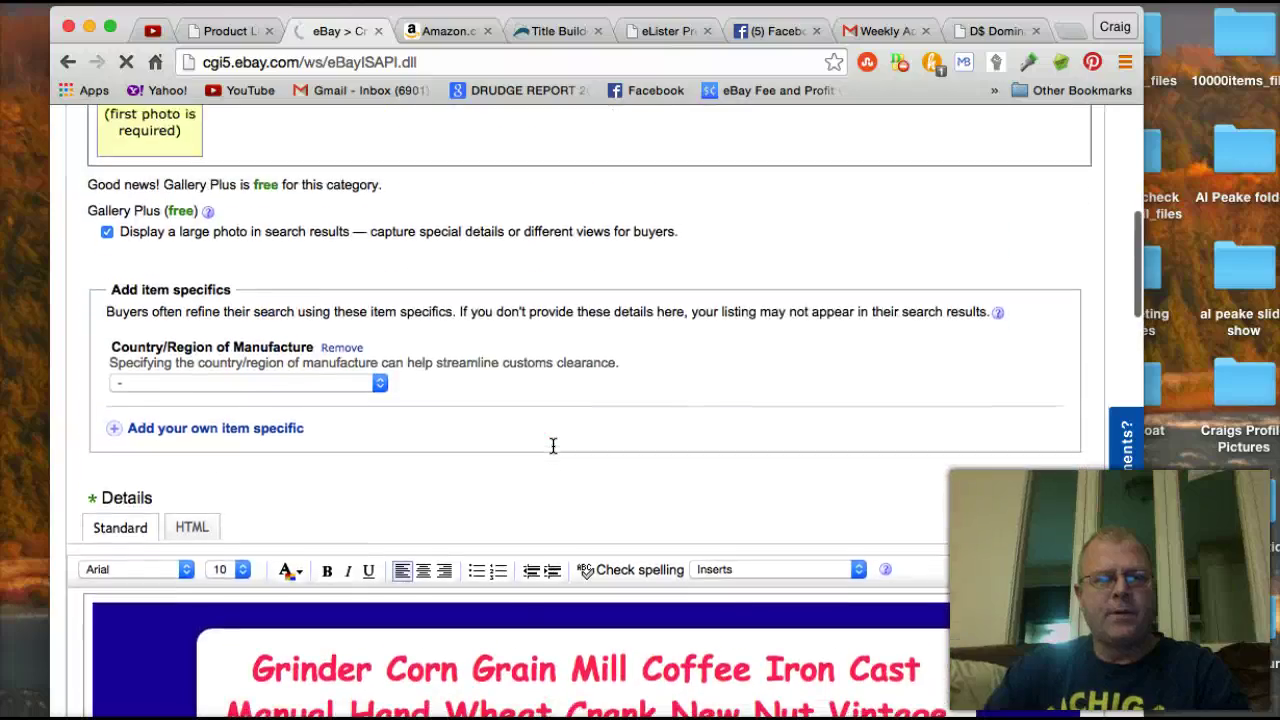
scroll(748, 400, "down", 5)
scroll(748, 397, "down", 5)
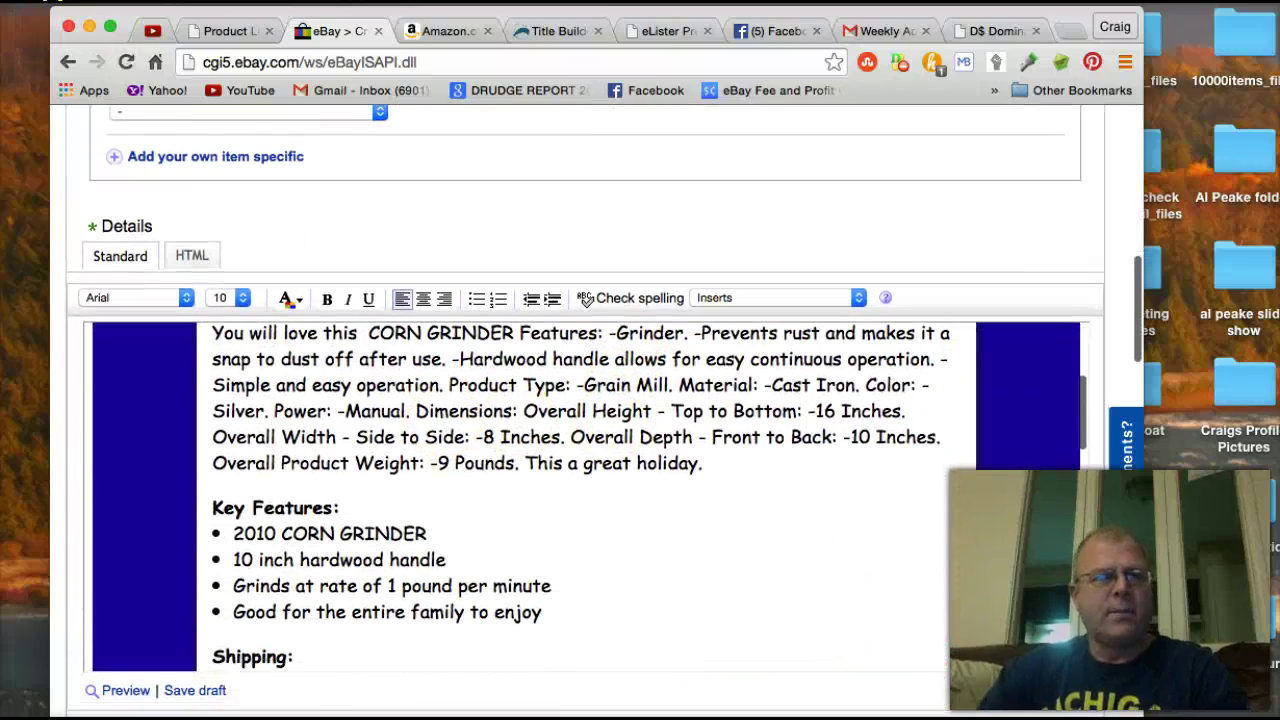
scroll(400, 480, "down", 10)
scroll(247, 589, "down", 15)
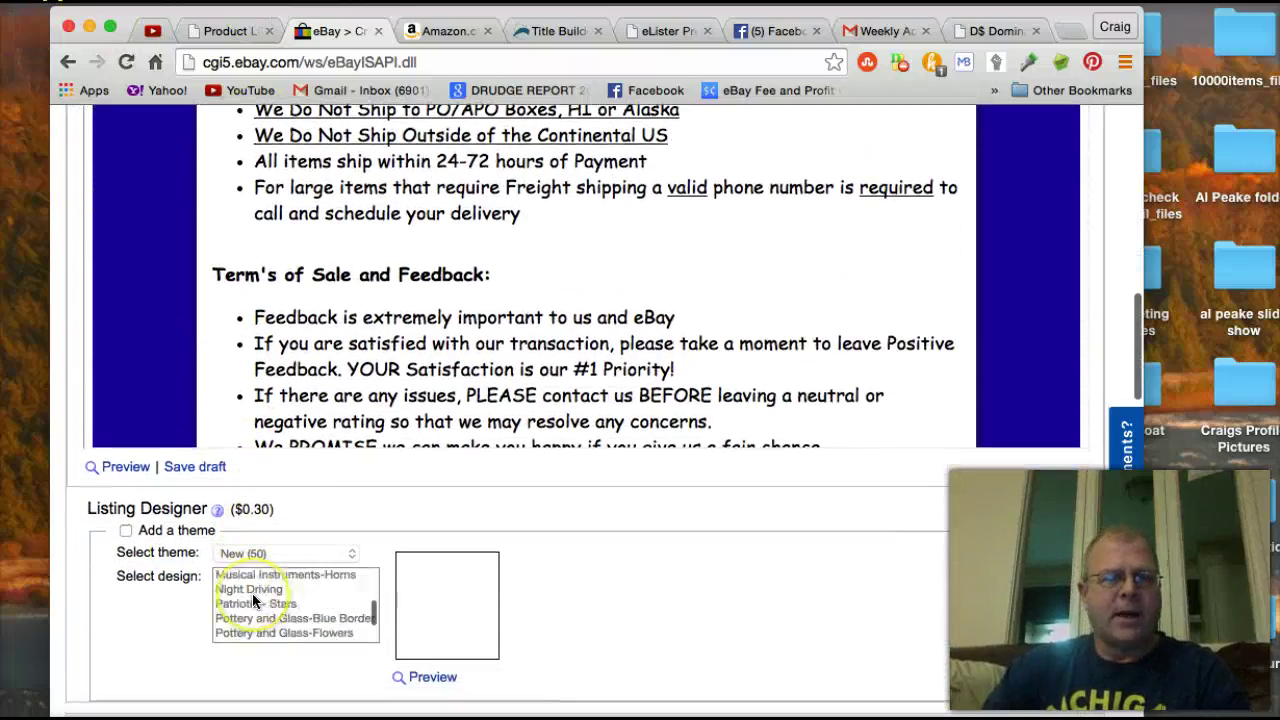
scroll(480, 566, "down", 4)
scroll(754, 578, "down", 20)
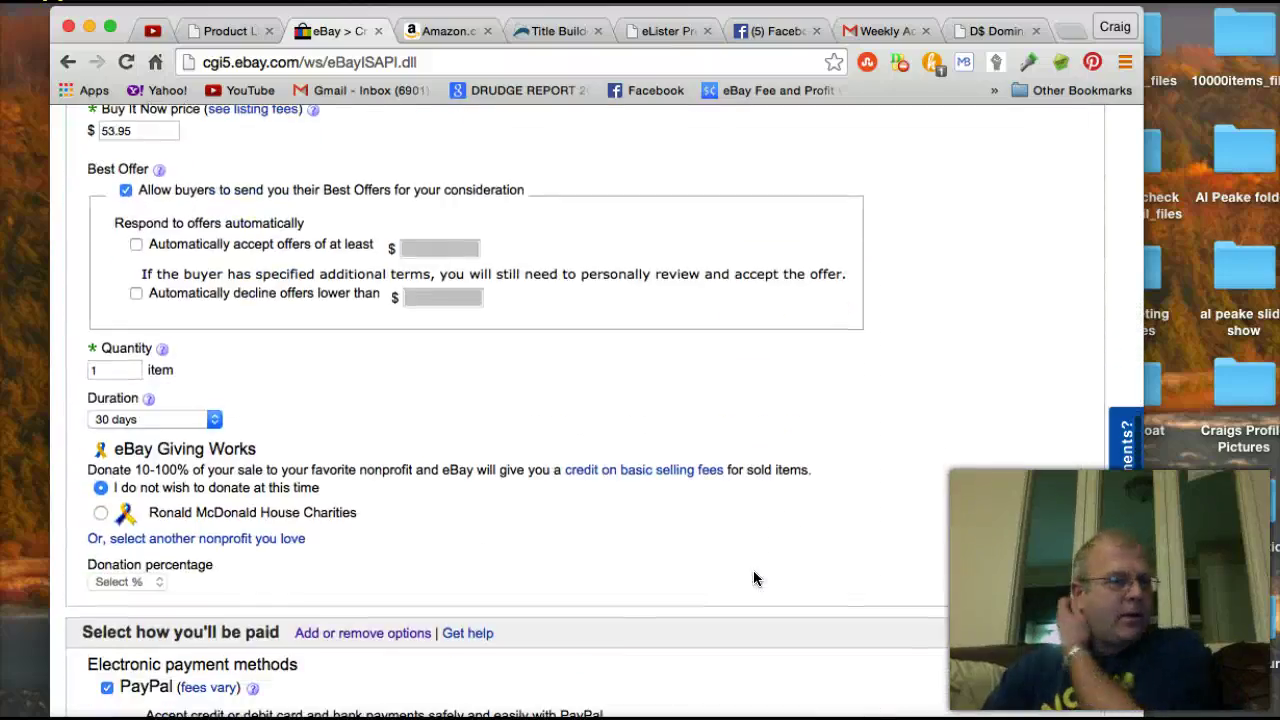
scroll(754, 578, "up", 20)
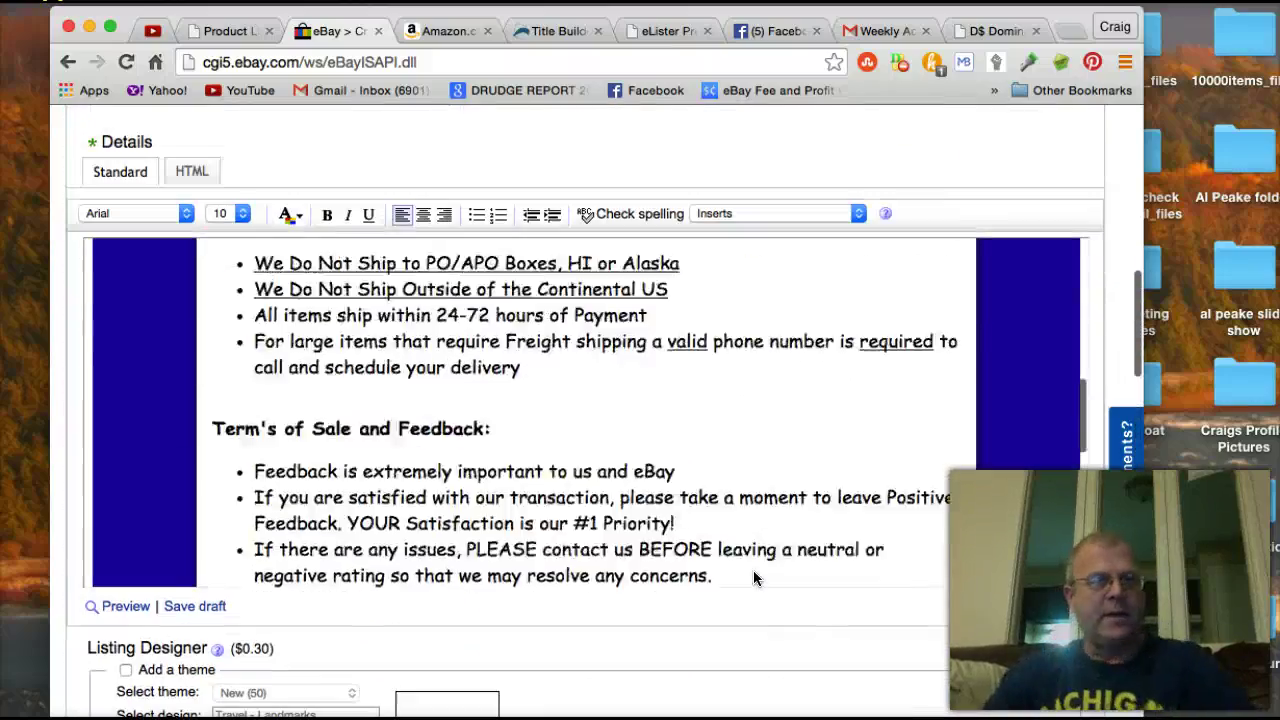
scroll(729, 177, "up", 10)
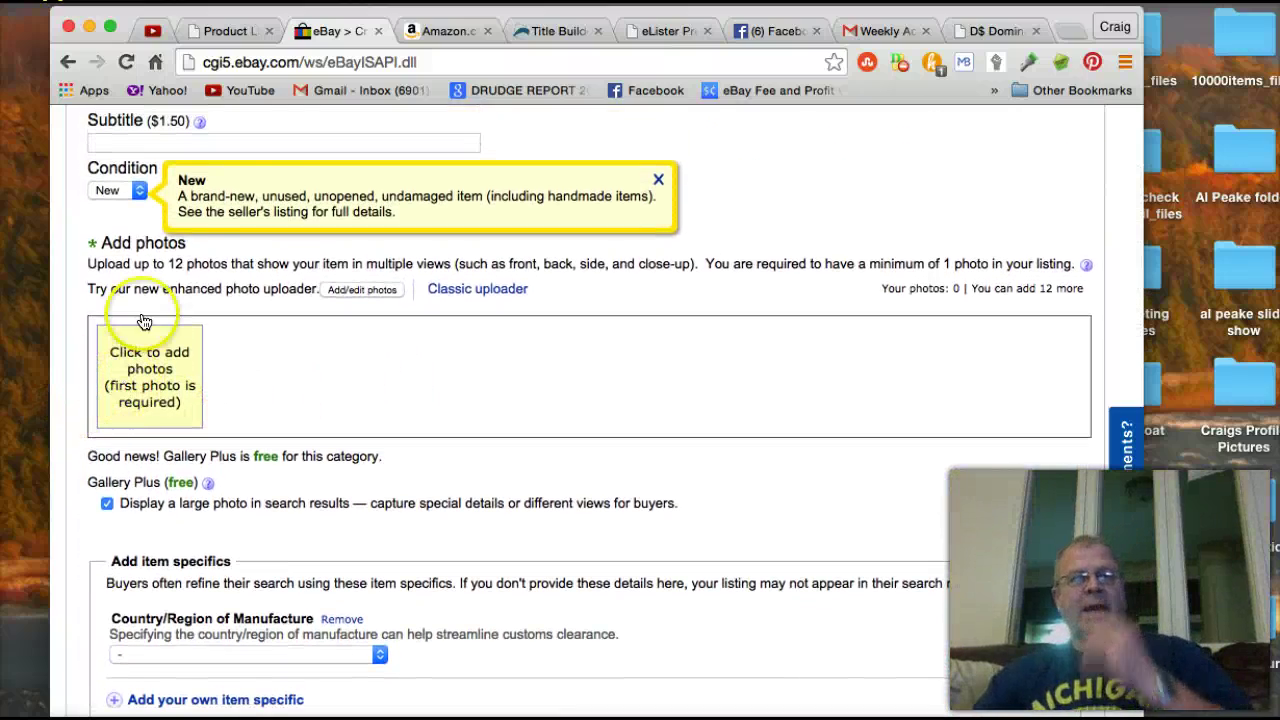
left_click(456, 30)
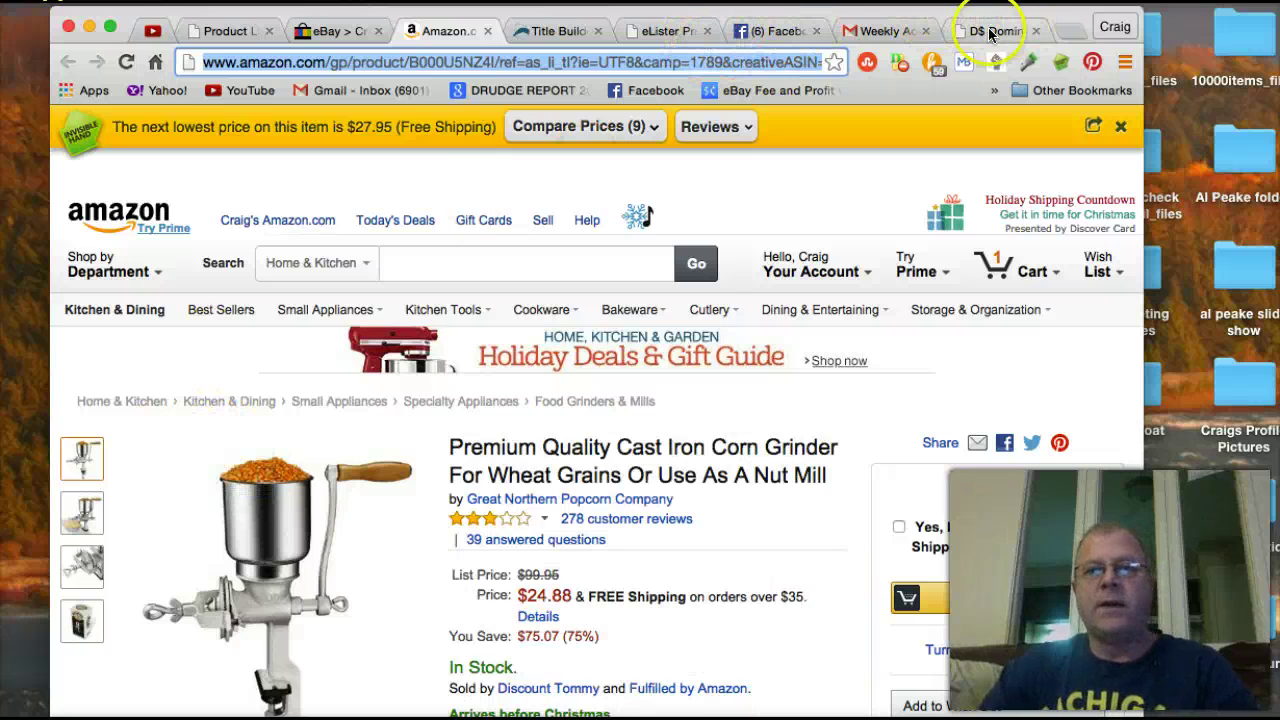
Step: Log in to the DS Domination member area with the member username and password
left_click(995, 31)
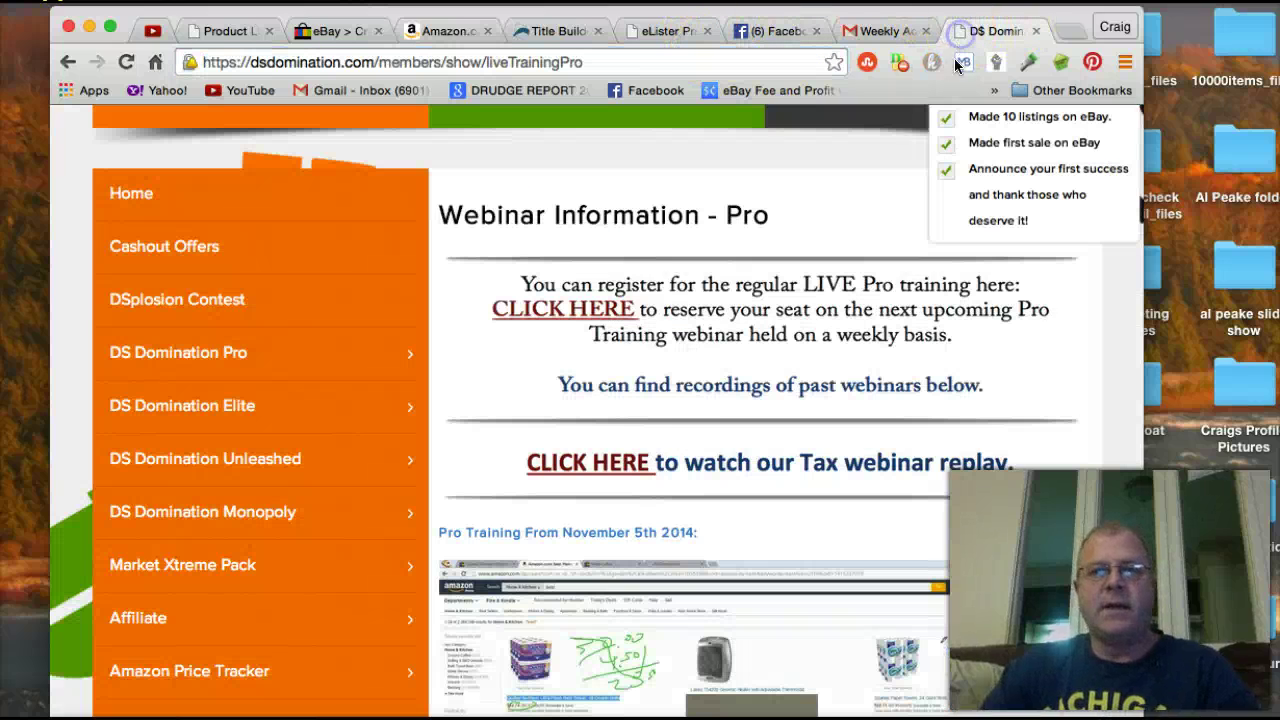
left_click(212, 345)
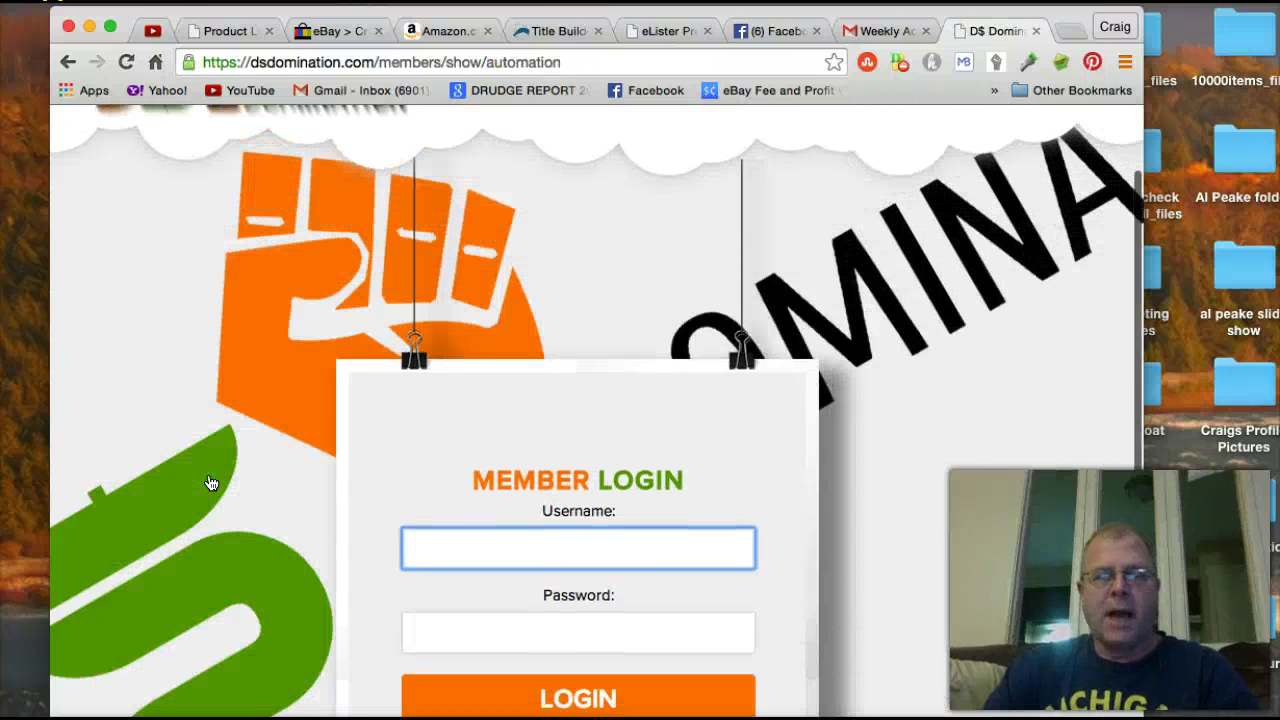
left_click(457, 483)
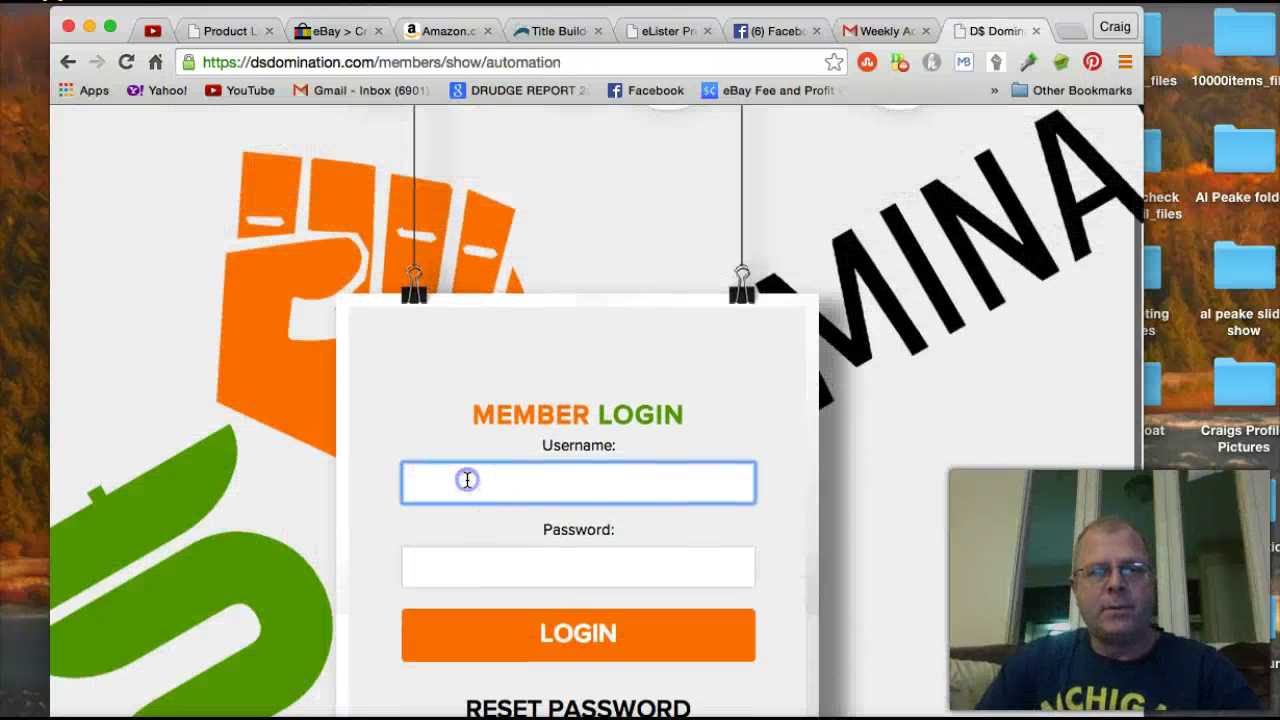
type("crleidheiser")
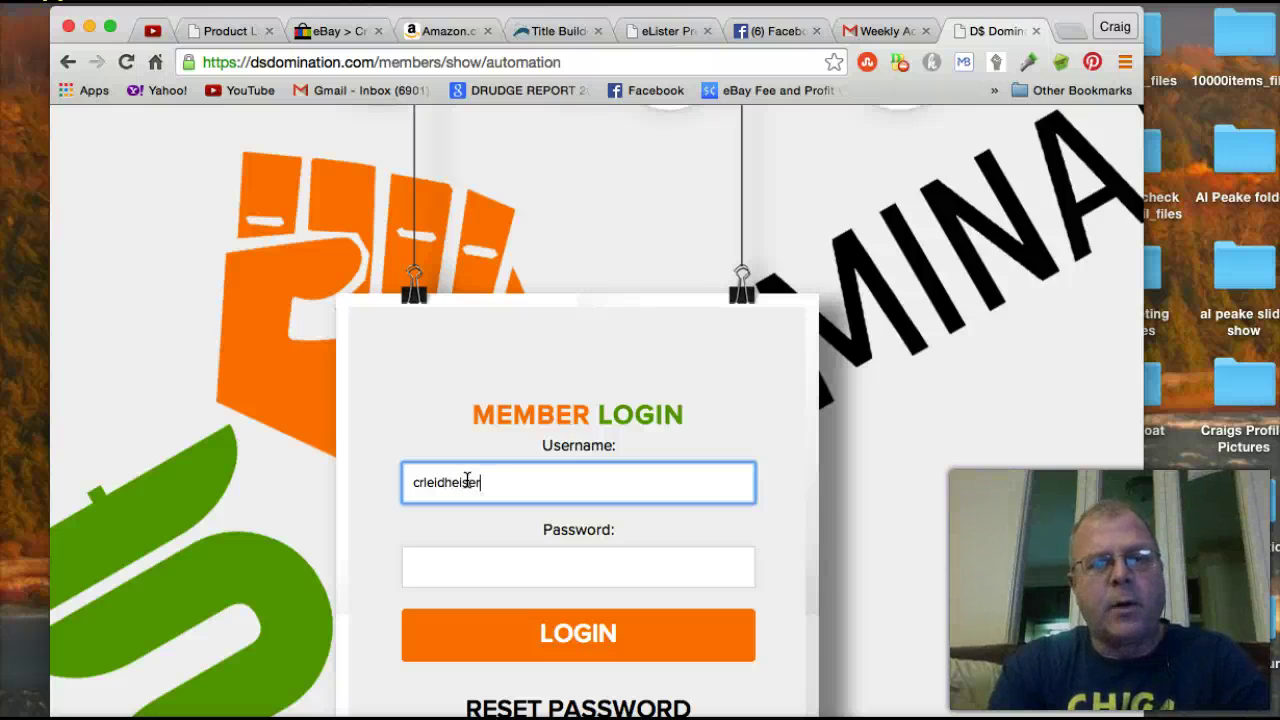
key("Tab")
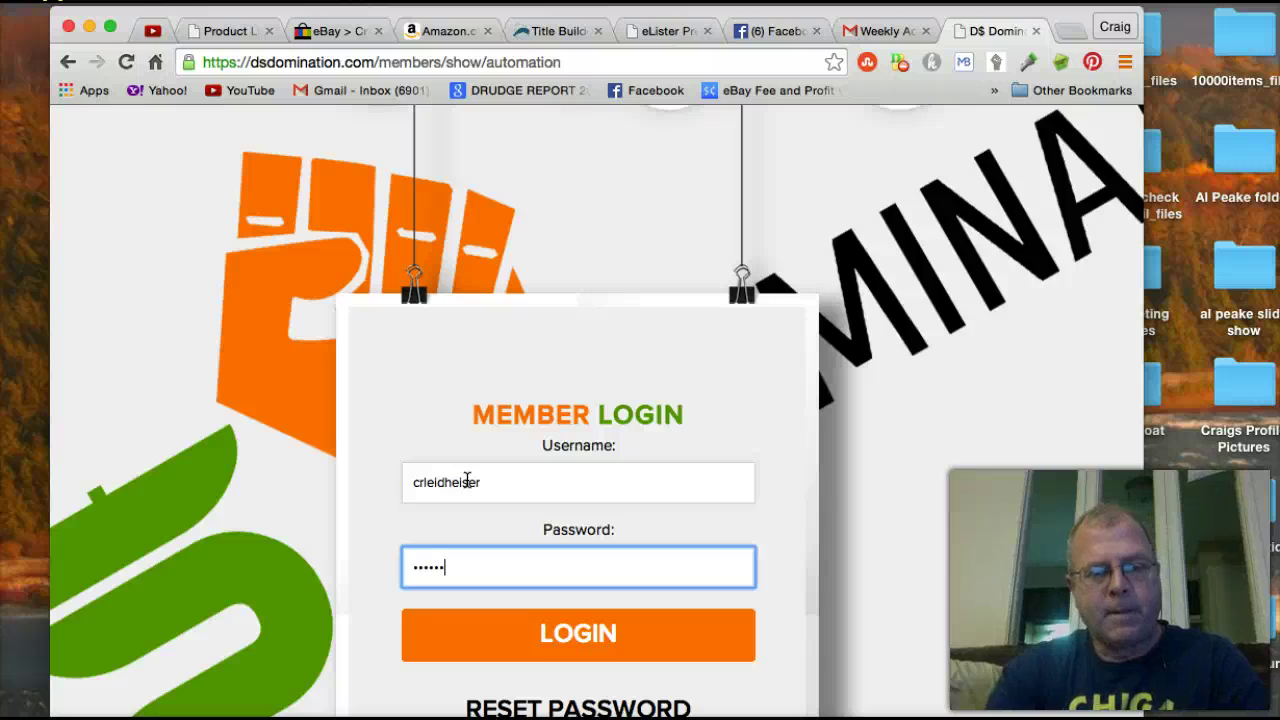
left_click(589, 612)
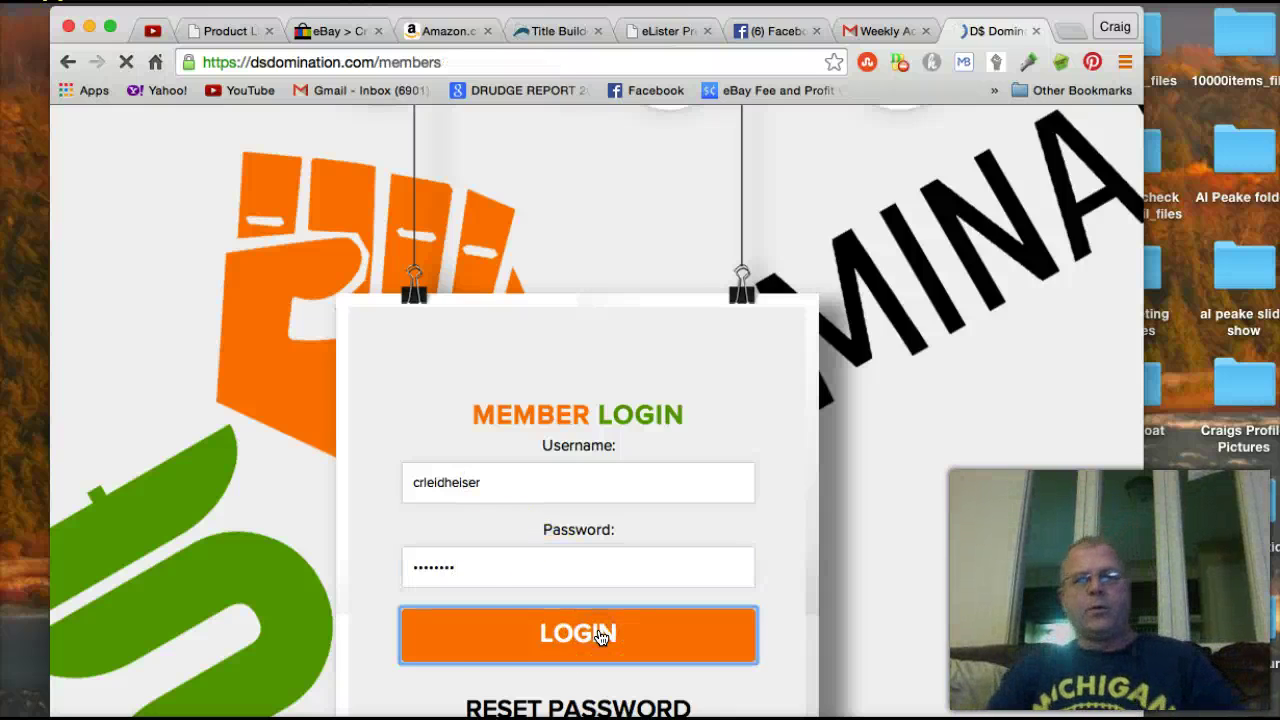
Step: Open the image scrambler, cropper and resizer page from DS Domination Pro, then return to Amazon
scroll(566, 586, "down", 10)
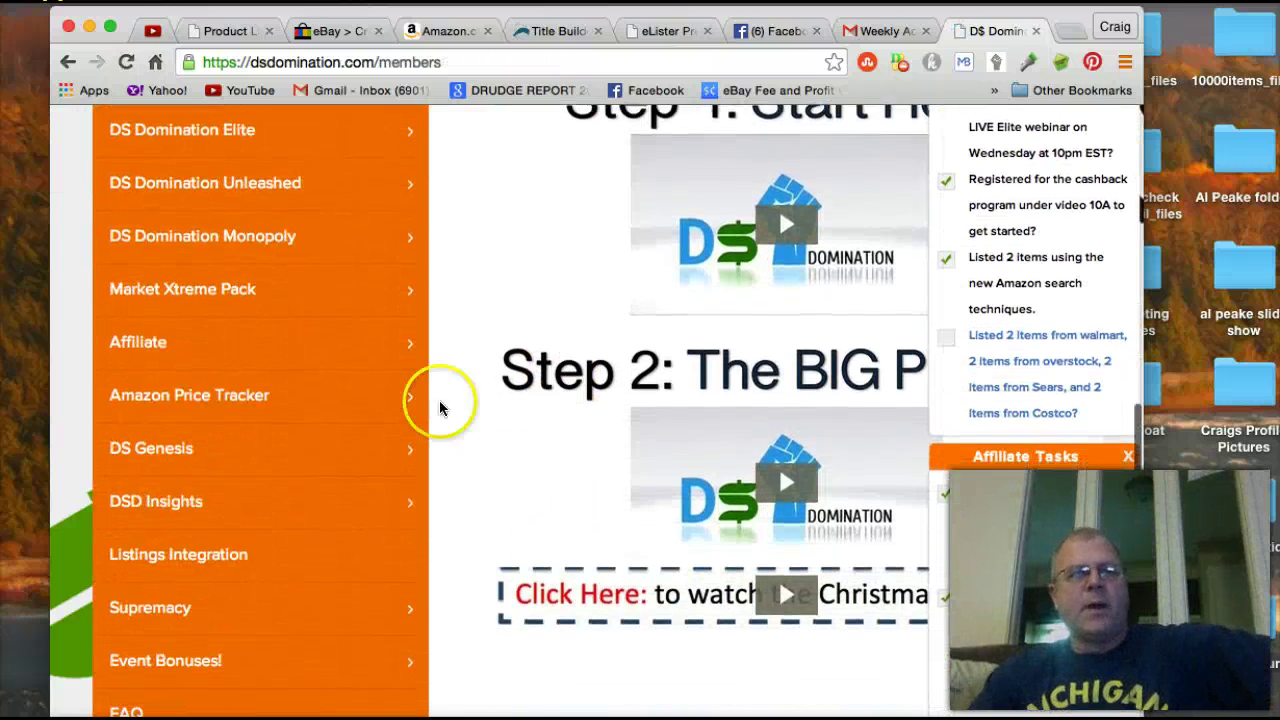
scroll(160, 330, "up", 5)
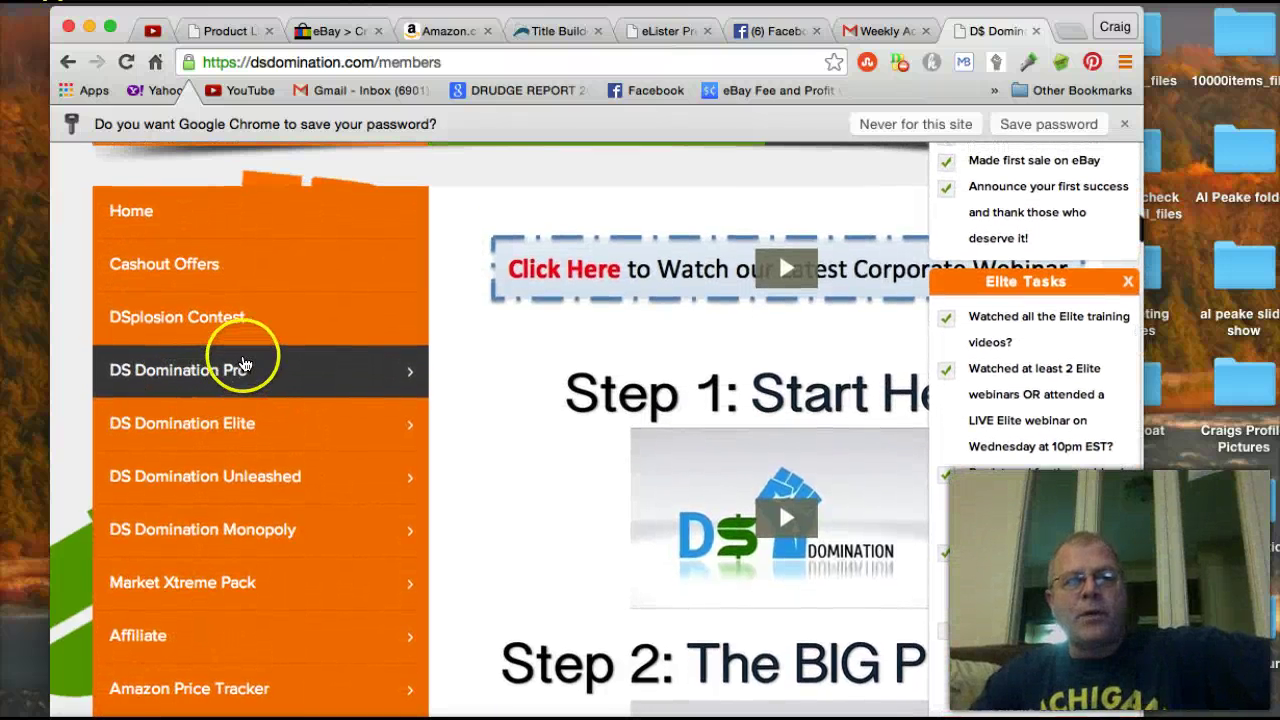
left_click(245, 366)
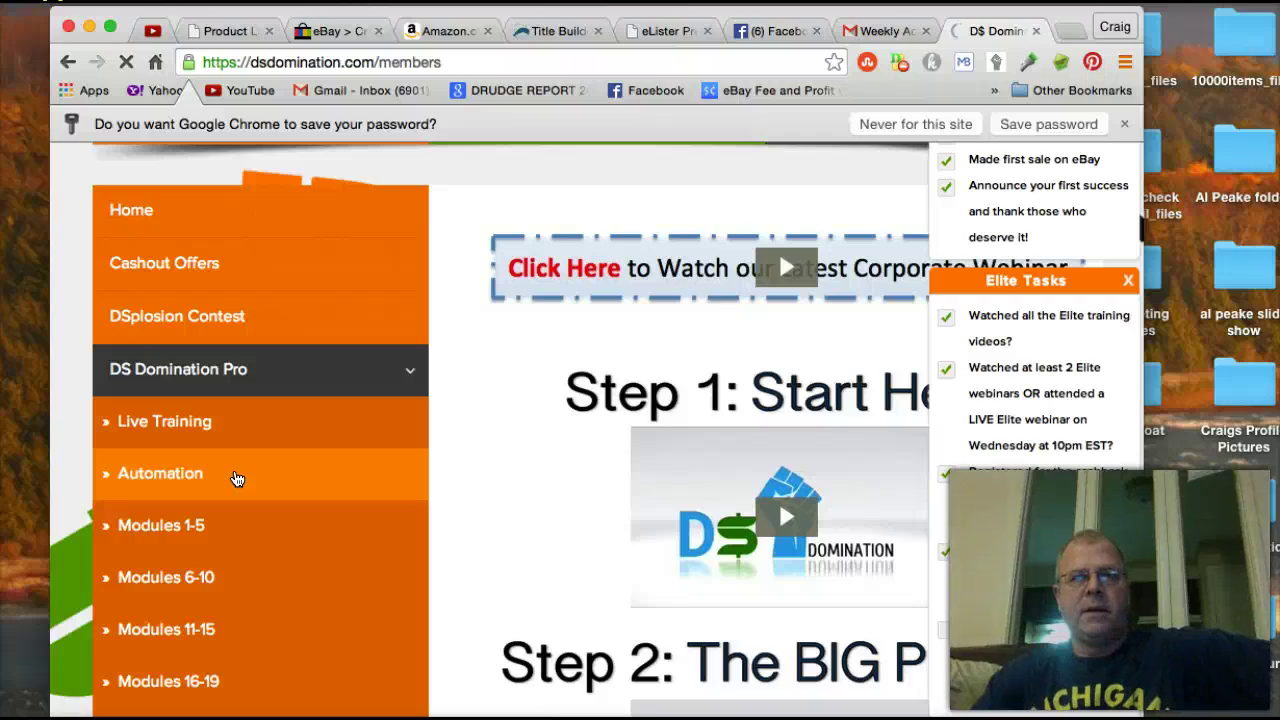
scroll(530, 460, "down", 10)
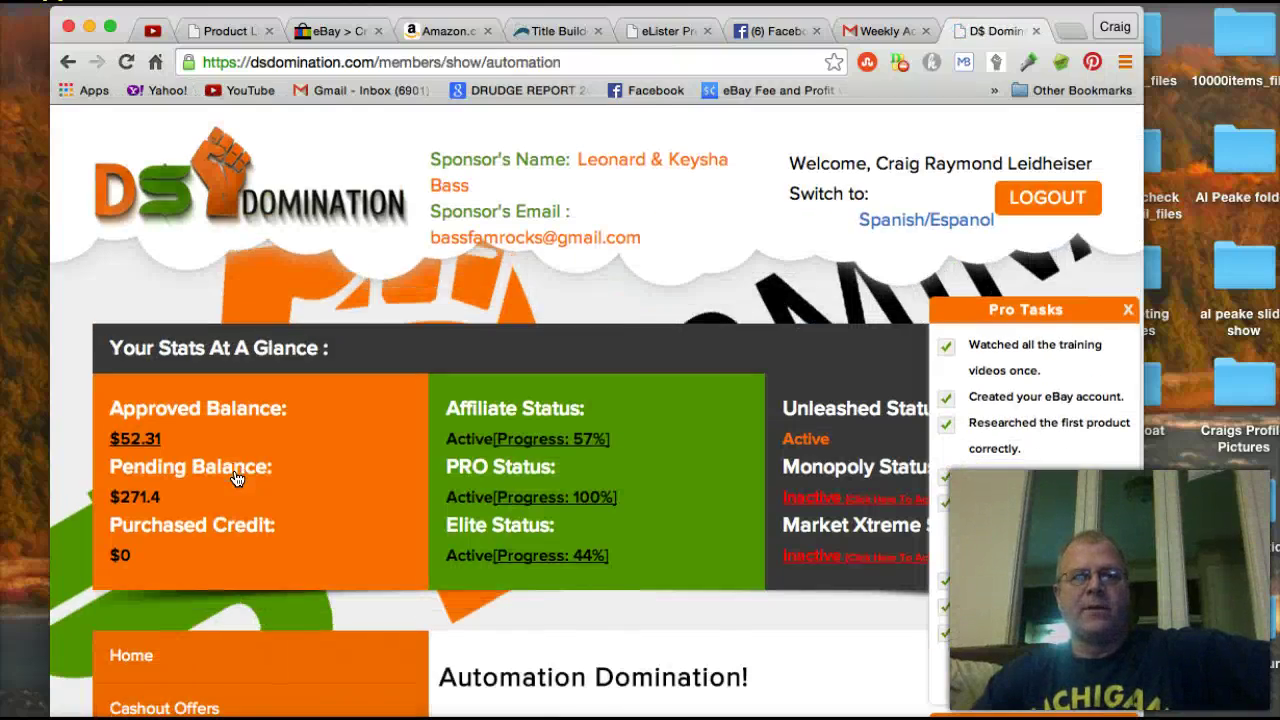
scroll(530, 460, "down", 5)
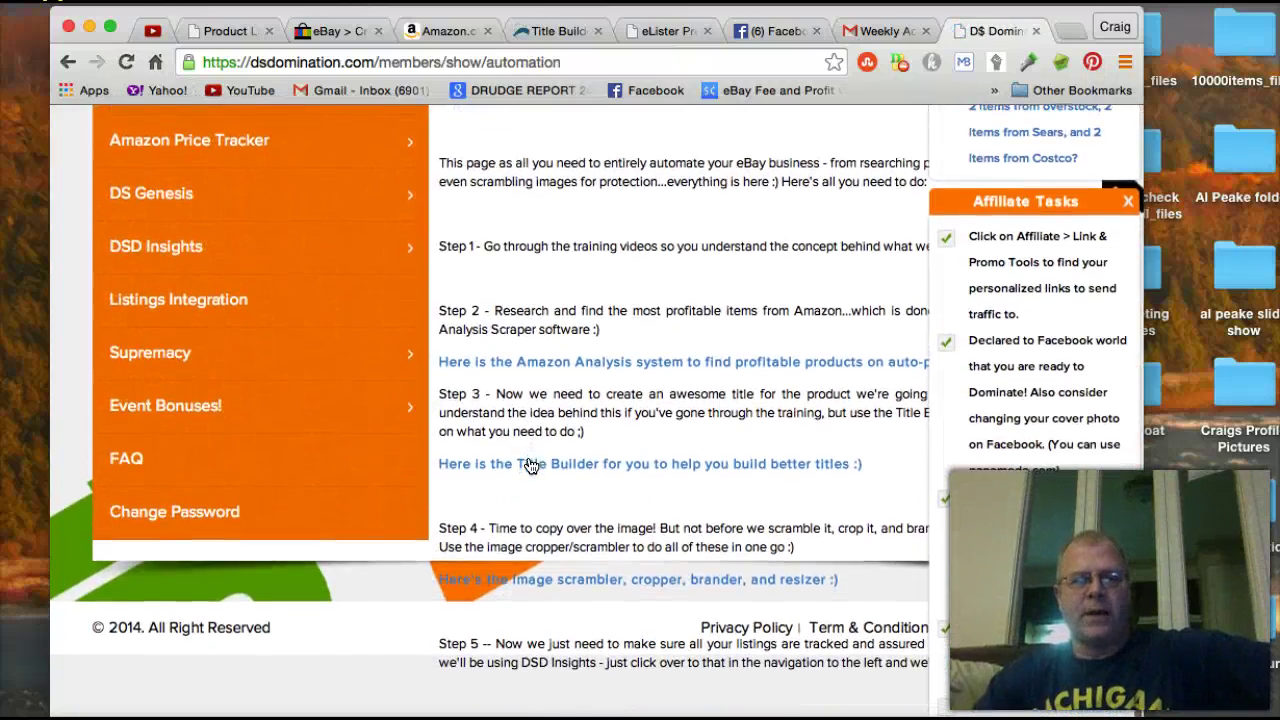
left_click(516, 591)
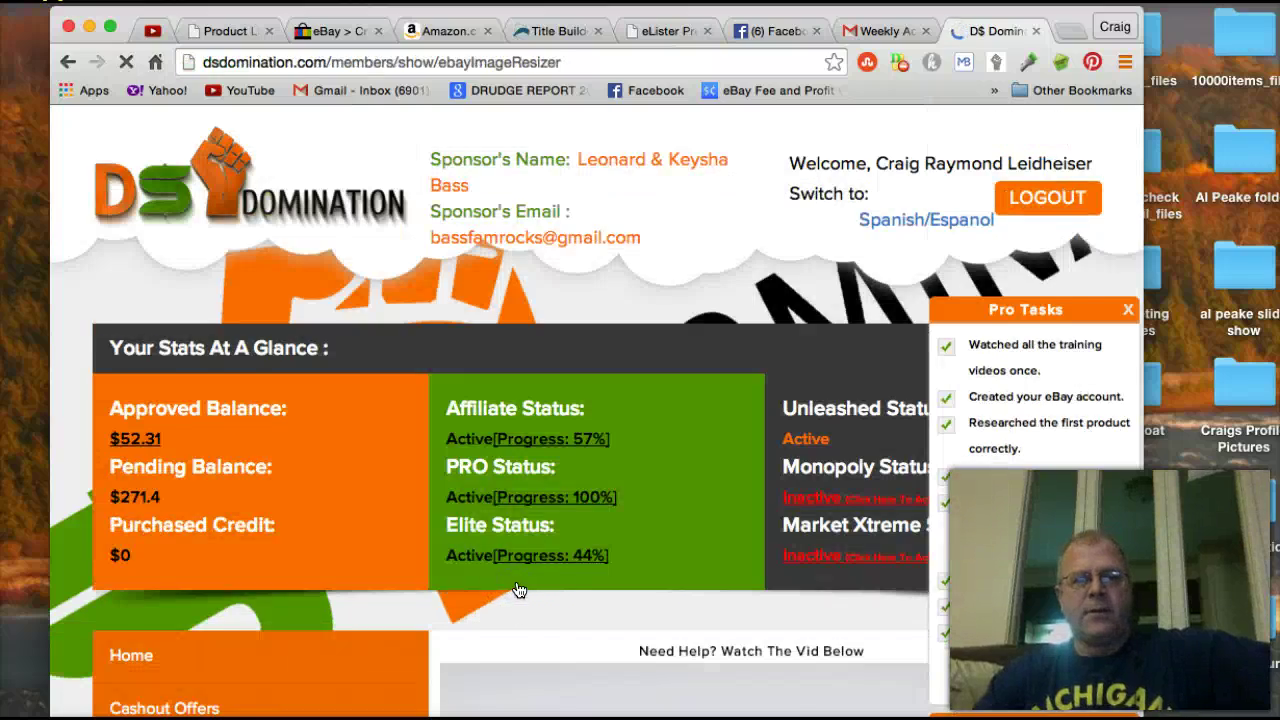
scroll(524, 578, "down", 7)
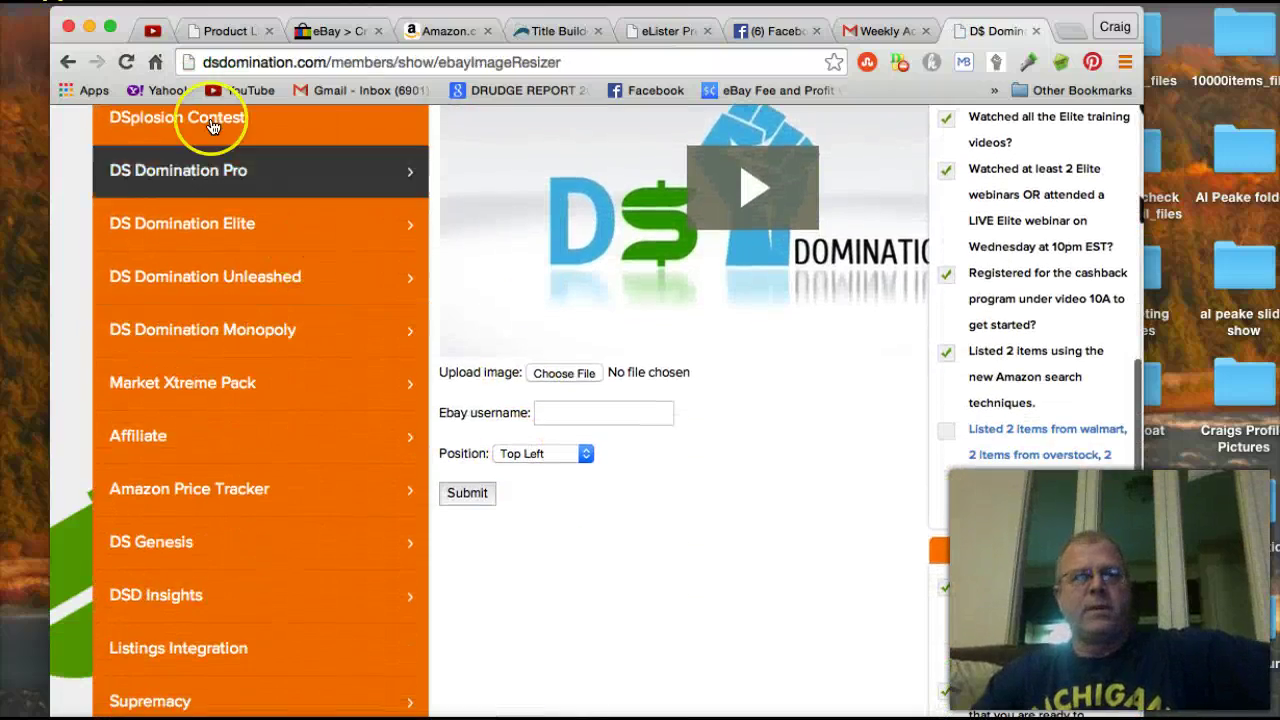
left_click(432, 31)
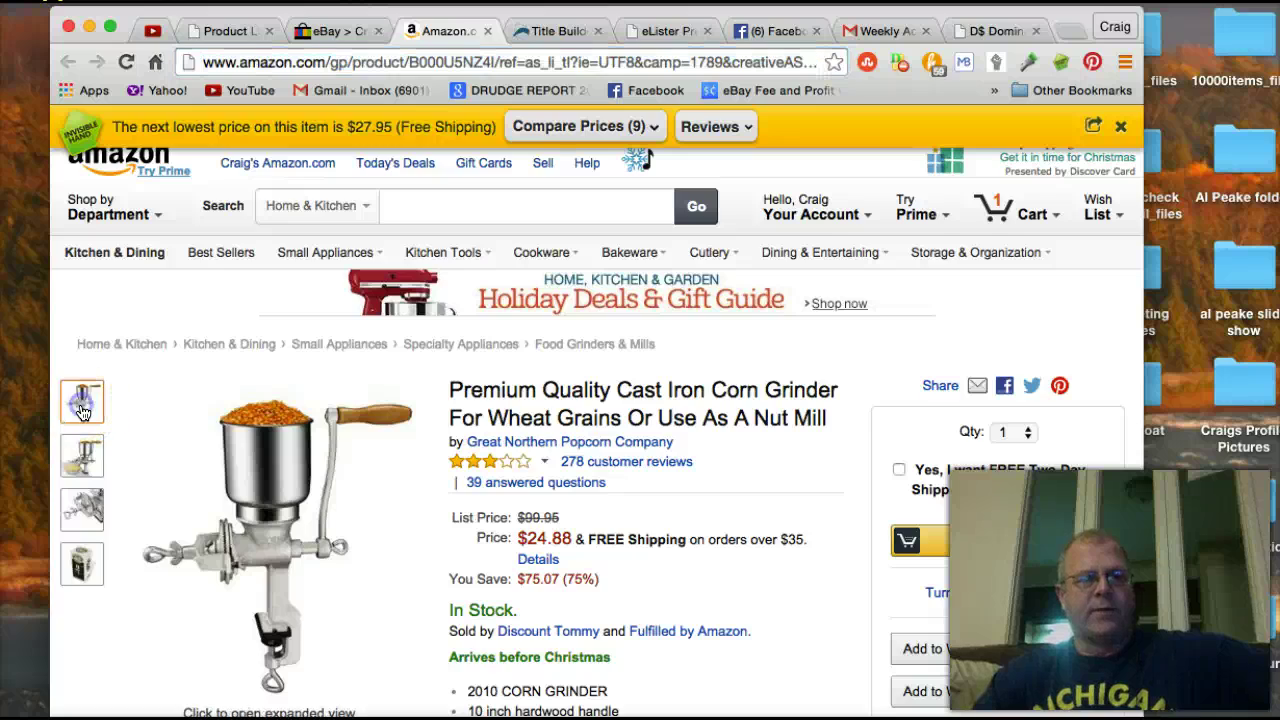
Step: Save the main grinder photo as Corn-Grinder-Popcorn.jpg on the Desktop, then close the enlarged view
left_click(84, 410)
right_click(490, 358)
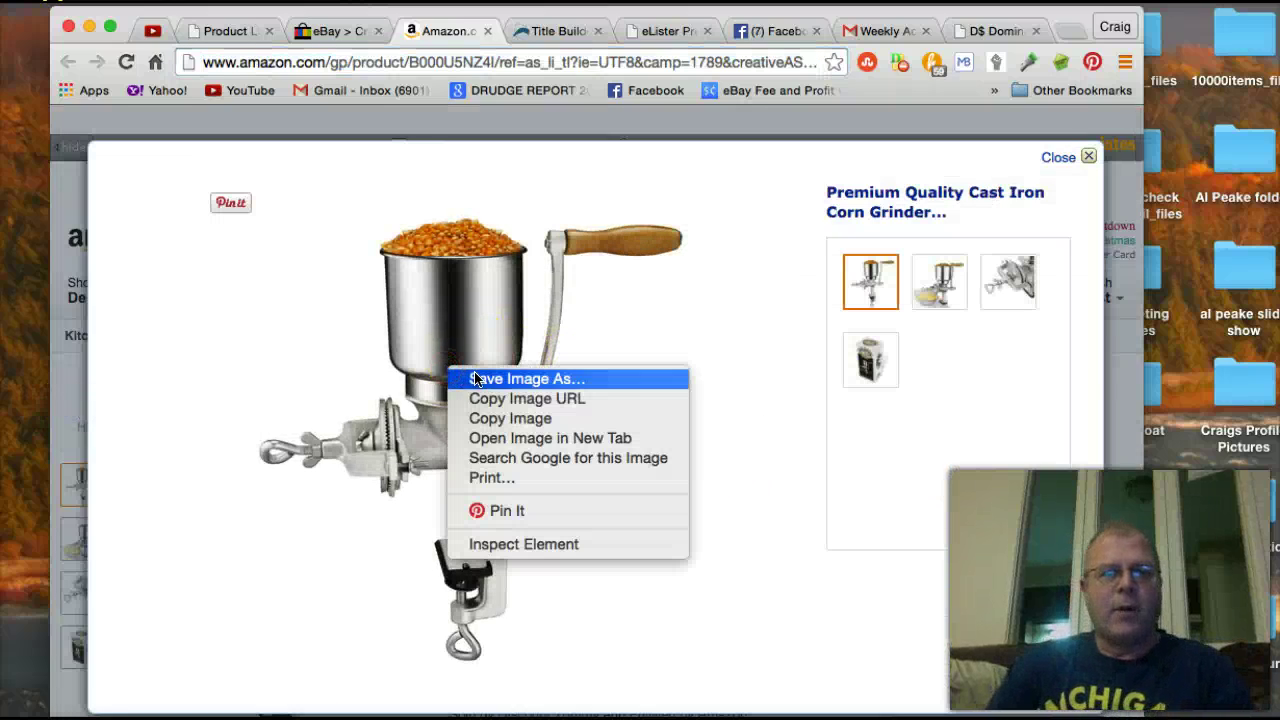
left_click(779, 354)
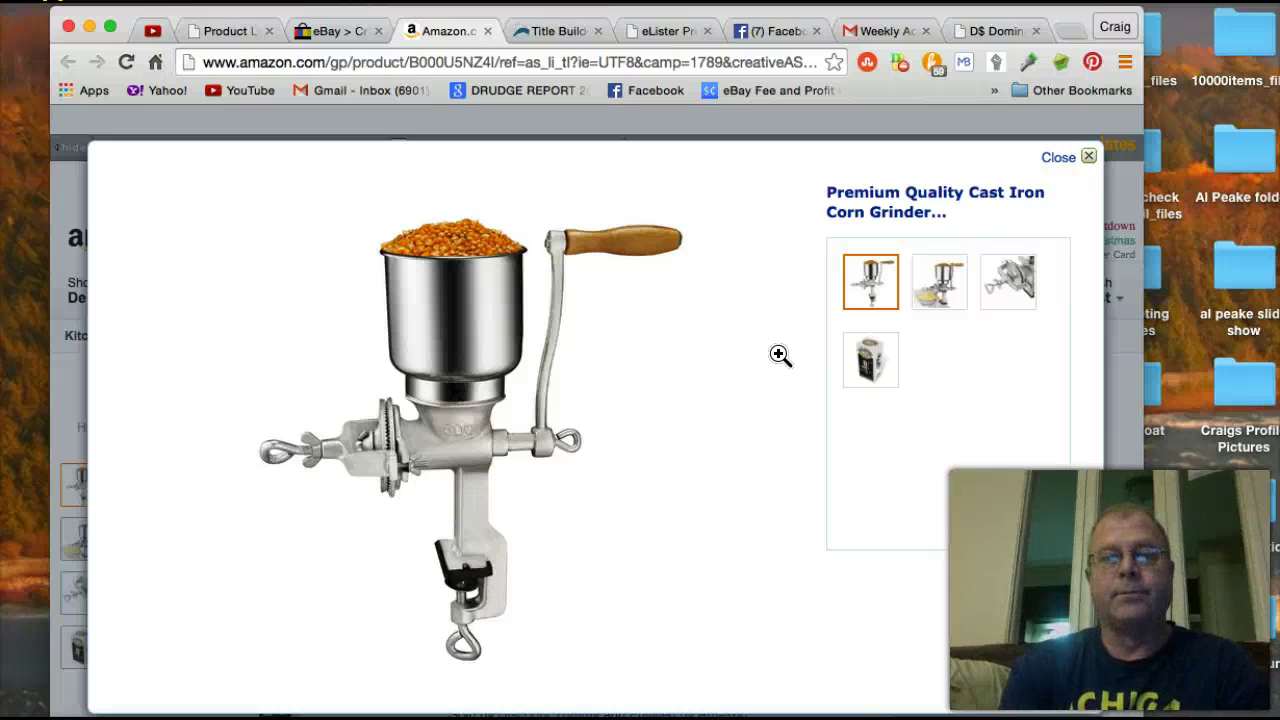
right_click(445, 356)
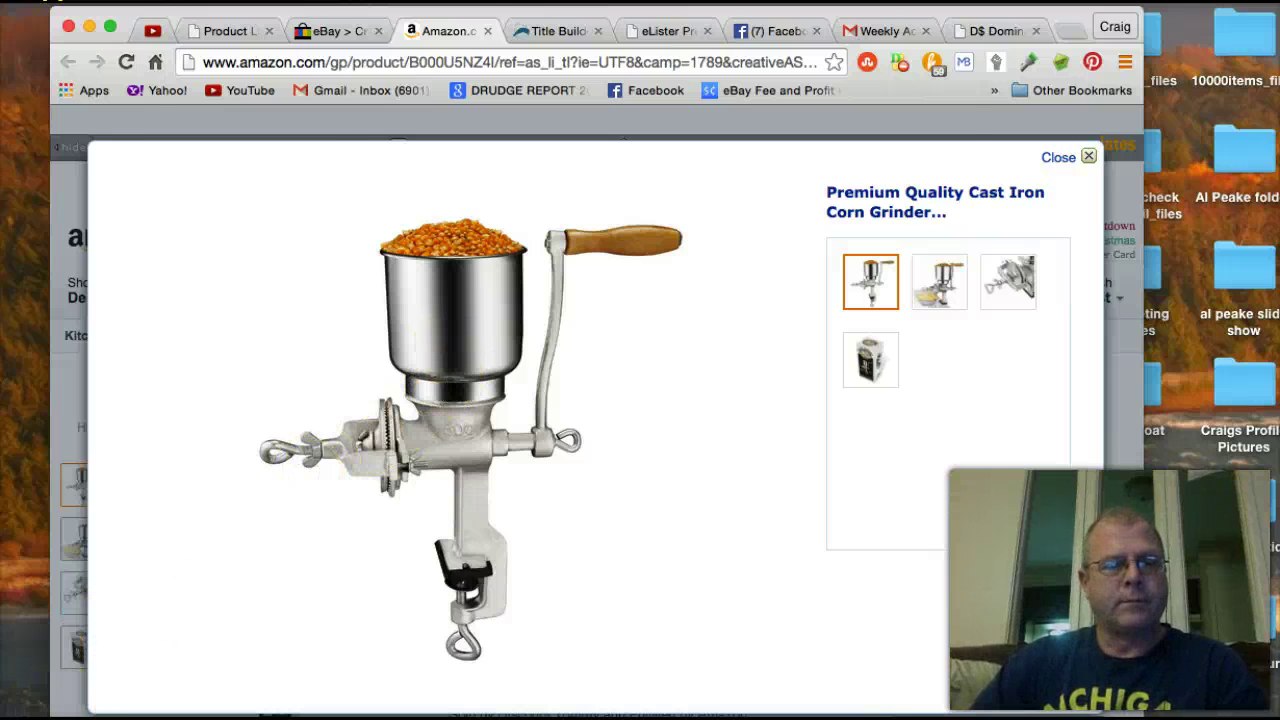
type("Corn-Grinder-")
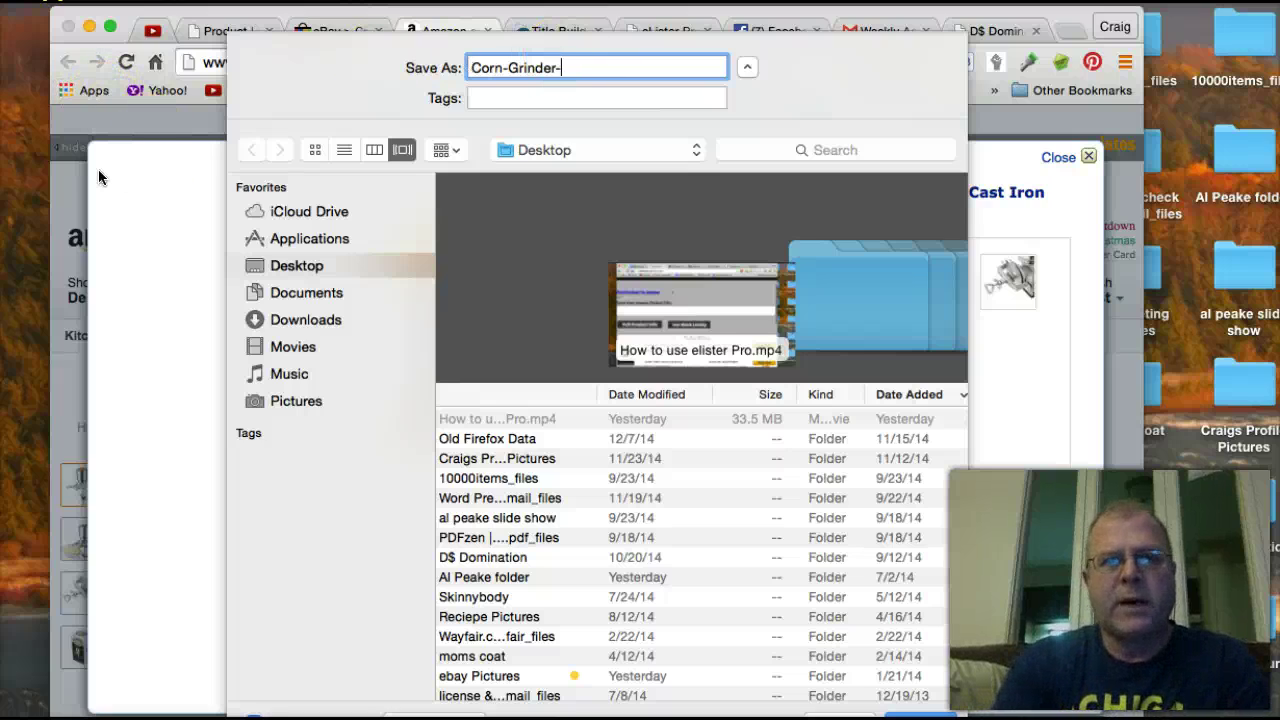
type("corn.jpg")
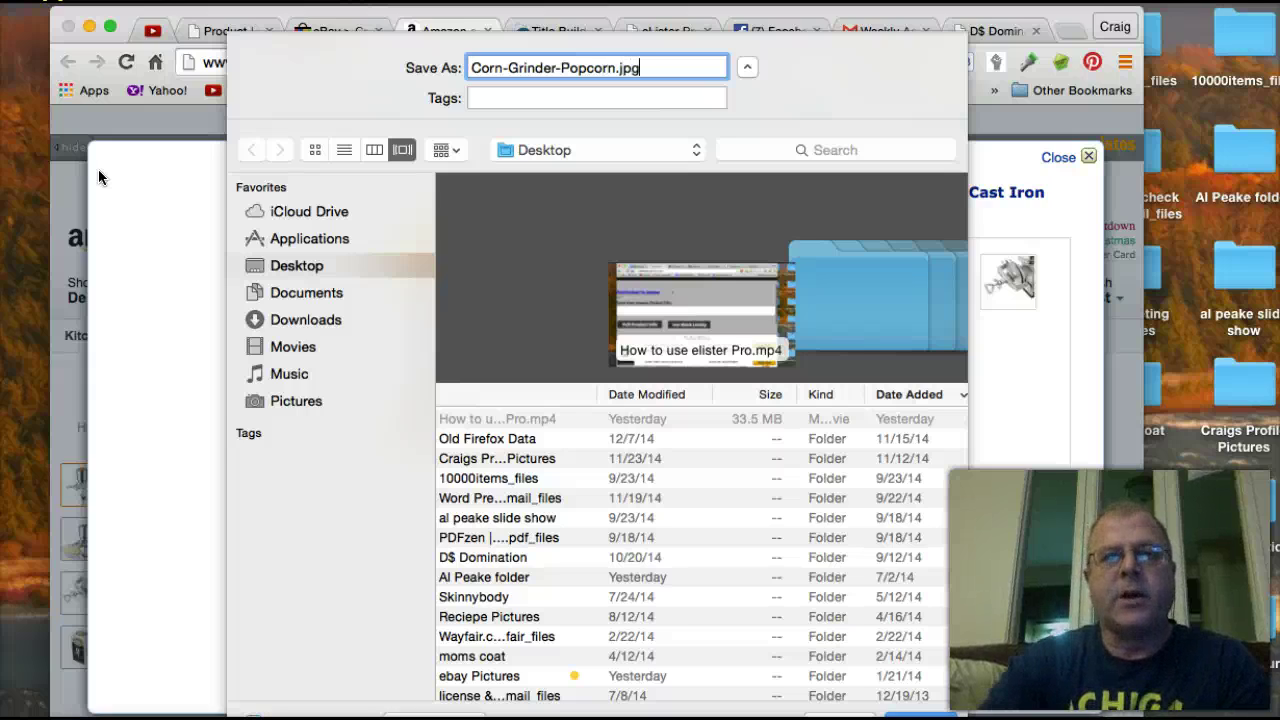
left_click(907, 717)
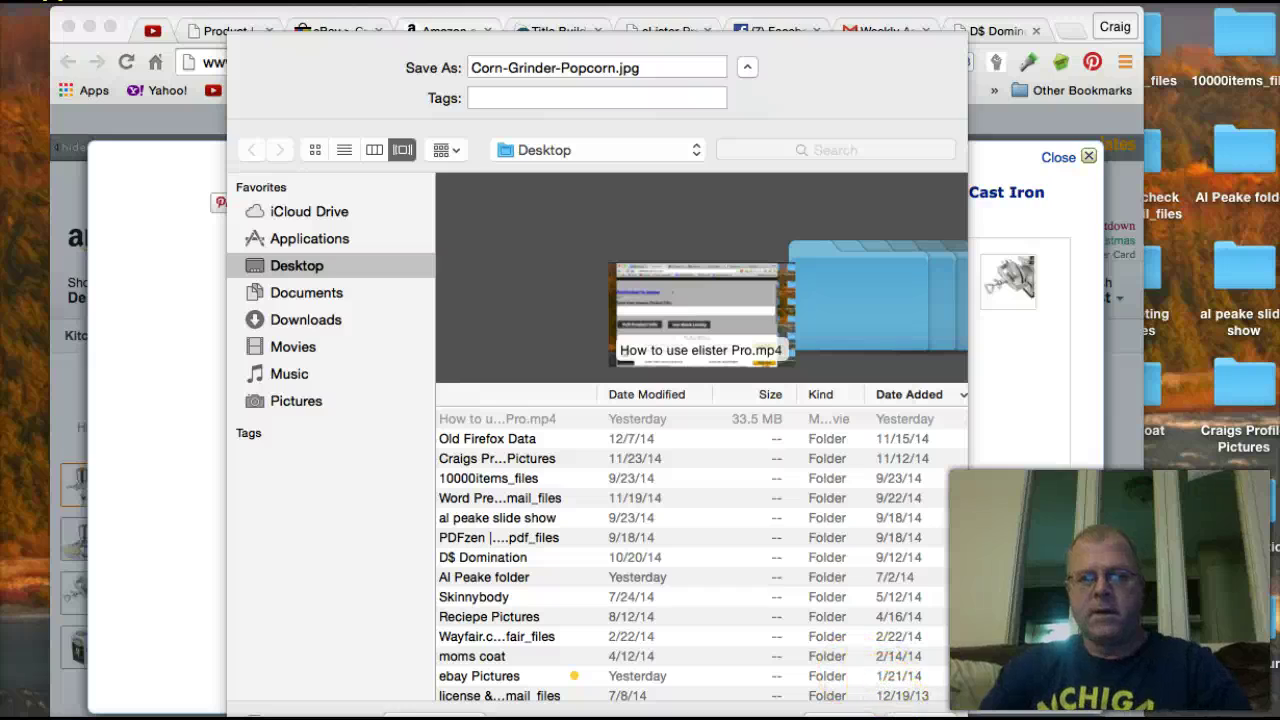
left_click(905, 718)
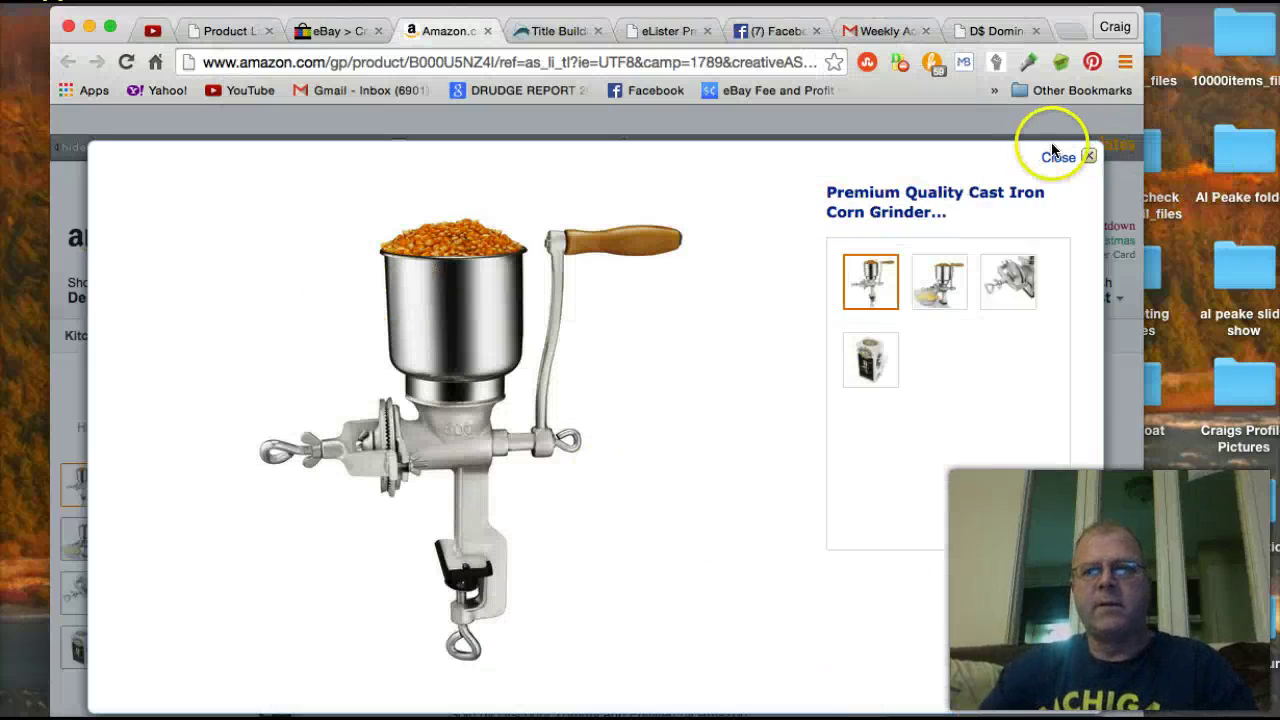
left_click(592, 319)
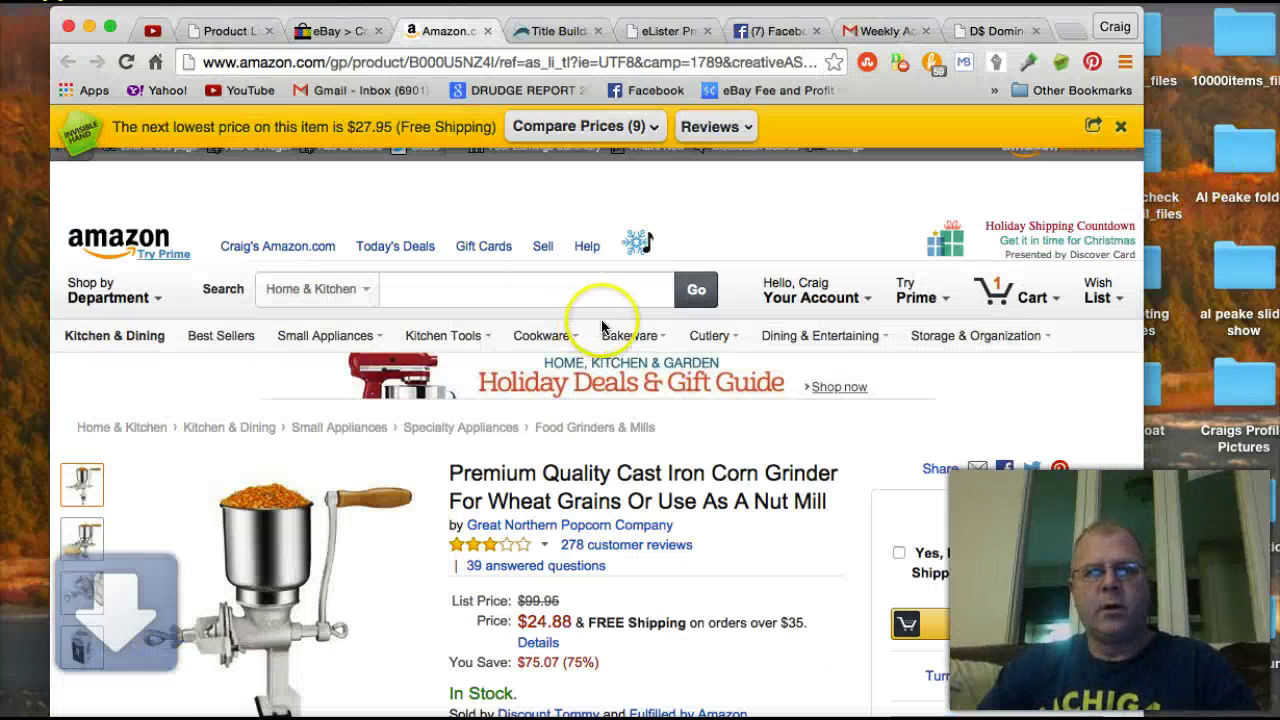
Step: Upload Corn-Grinder-Popcorn.jpg to DS Domination with the saved eBay username and submit it
left_click(990, 31)
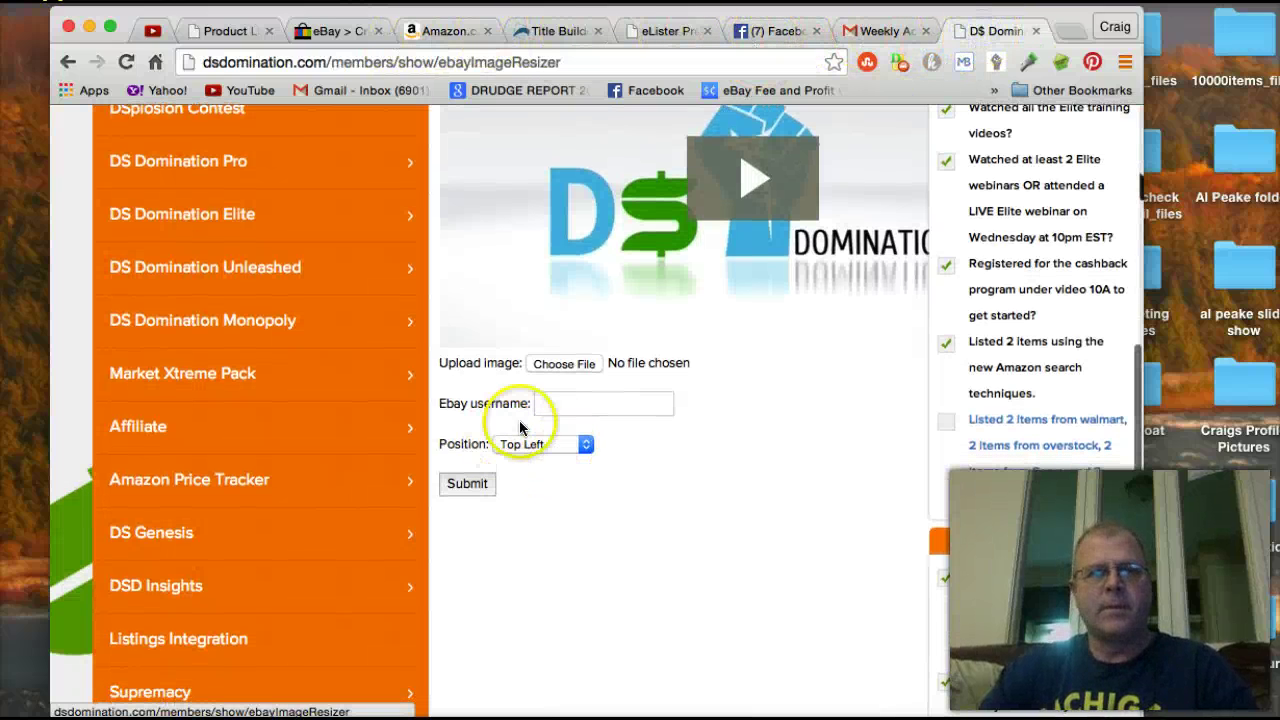
left_click(566, 365)
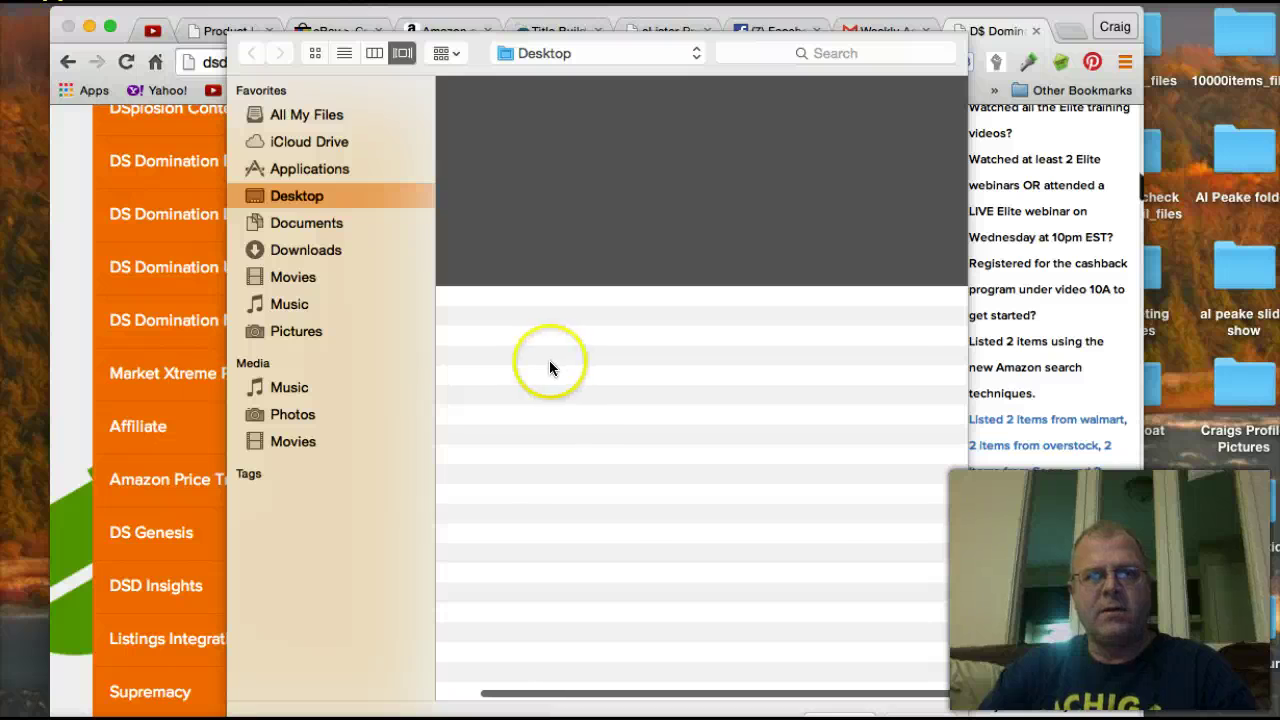
left_click(480, 322)
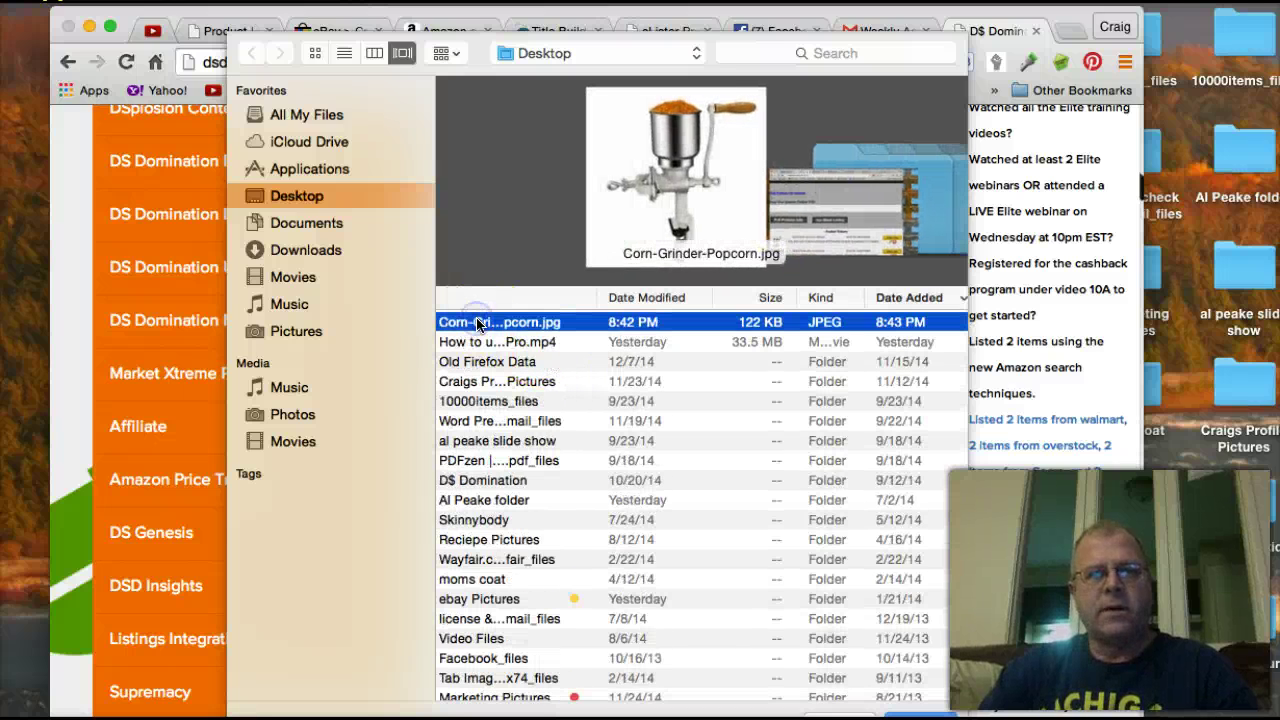
double_click(477, 322)
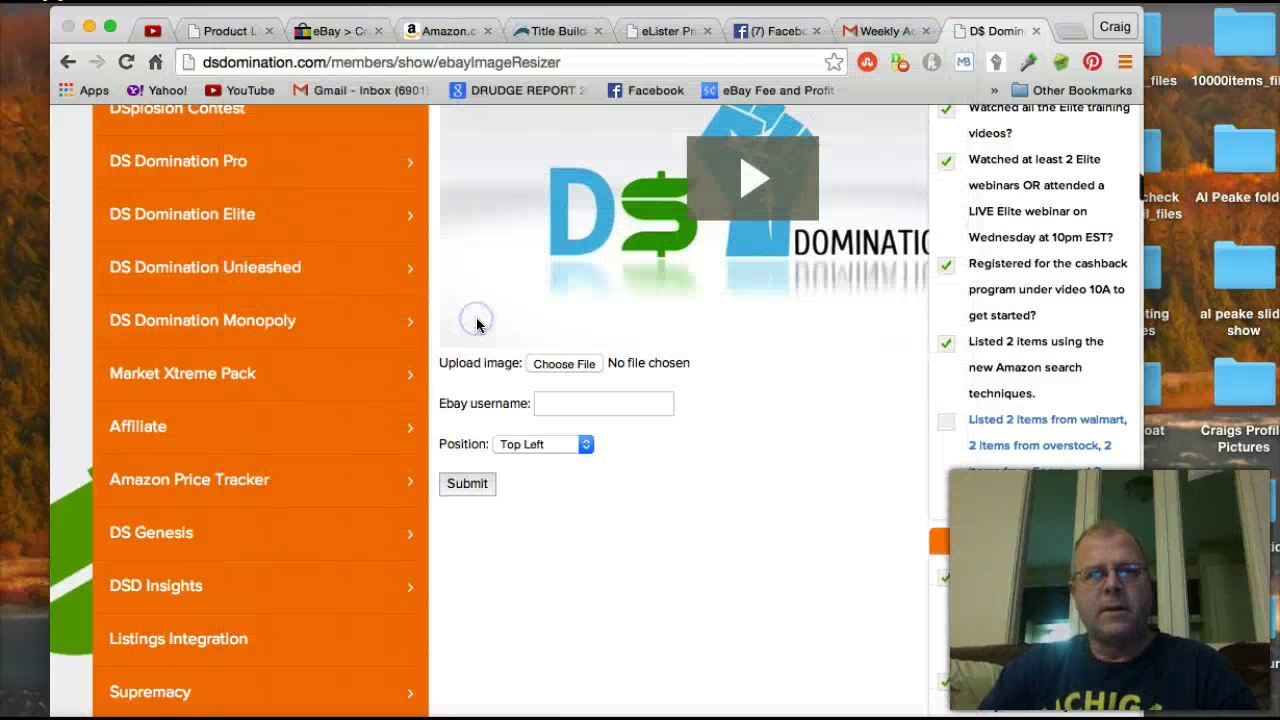
left_click(592, 402)
type("craigleidheiser")
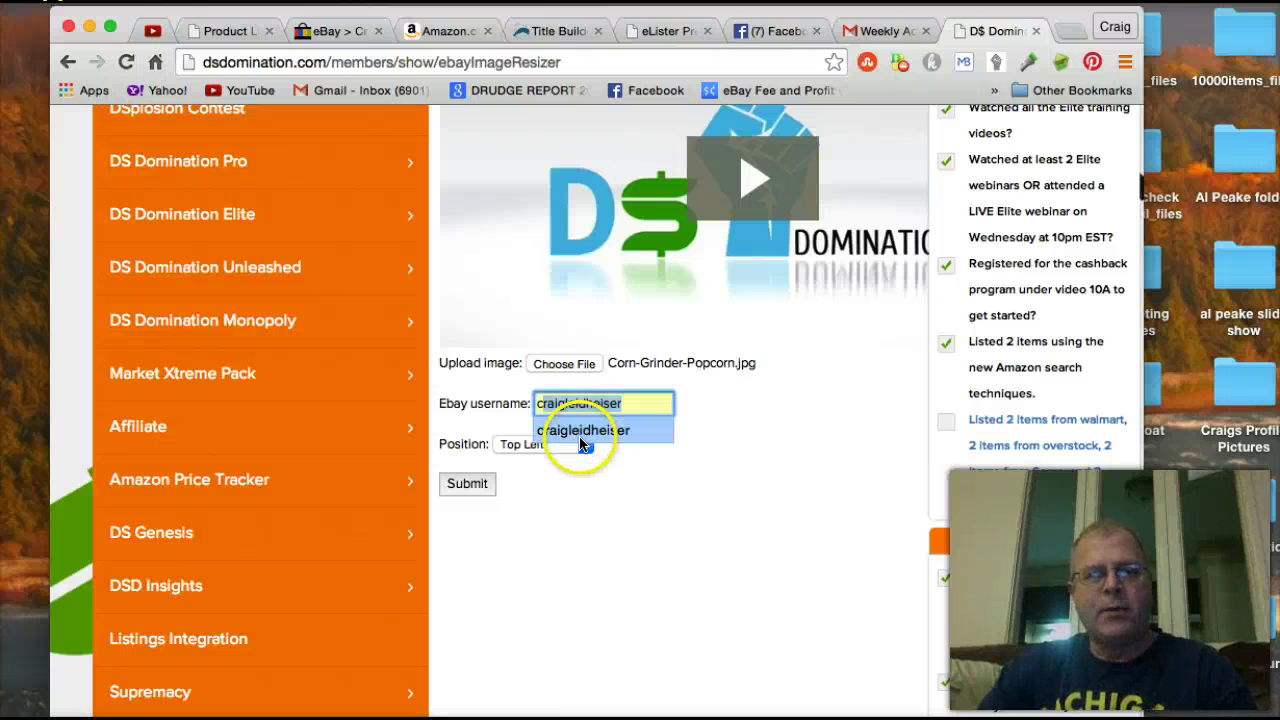
left_click(582, 424)
left_click(480, 486)
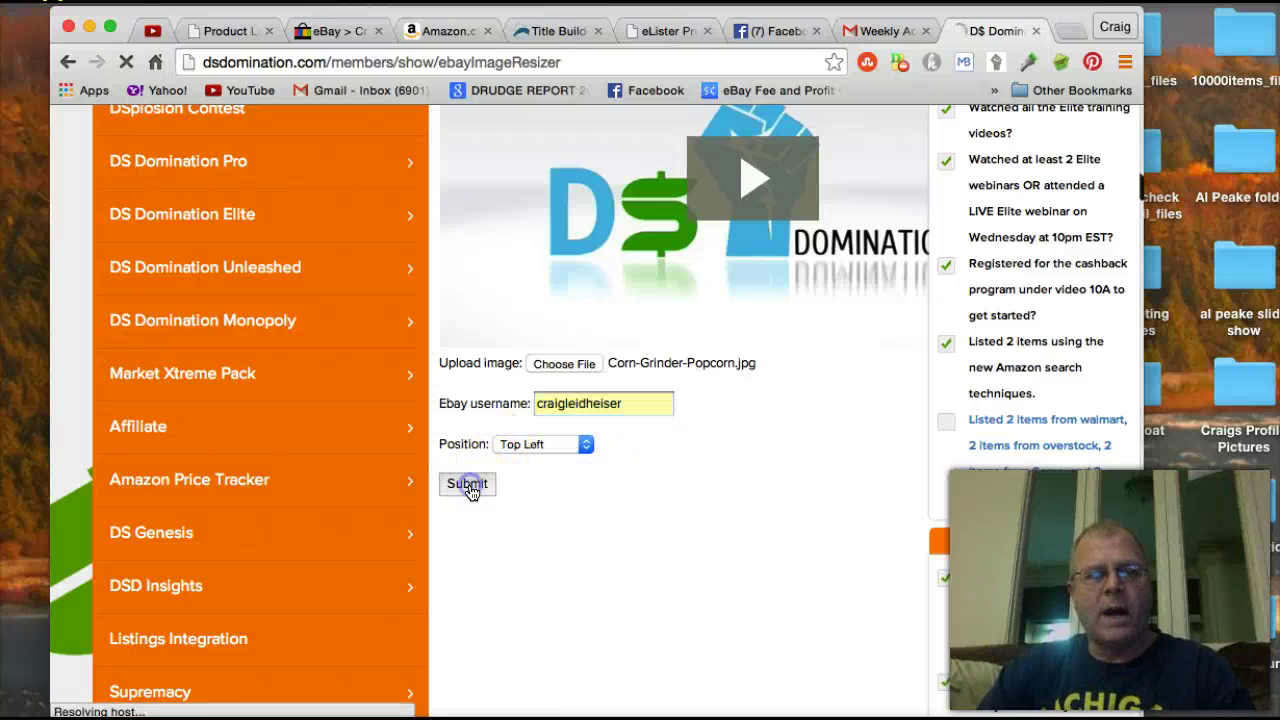
Step: Crop the photo to a box enclosing the whole corn grinder
scroll(546, 497, "down", 1)
scroll(546, 497, "down", 10)
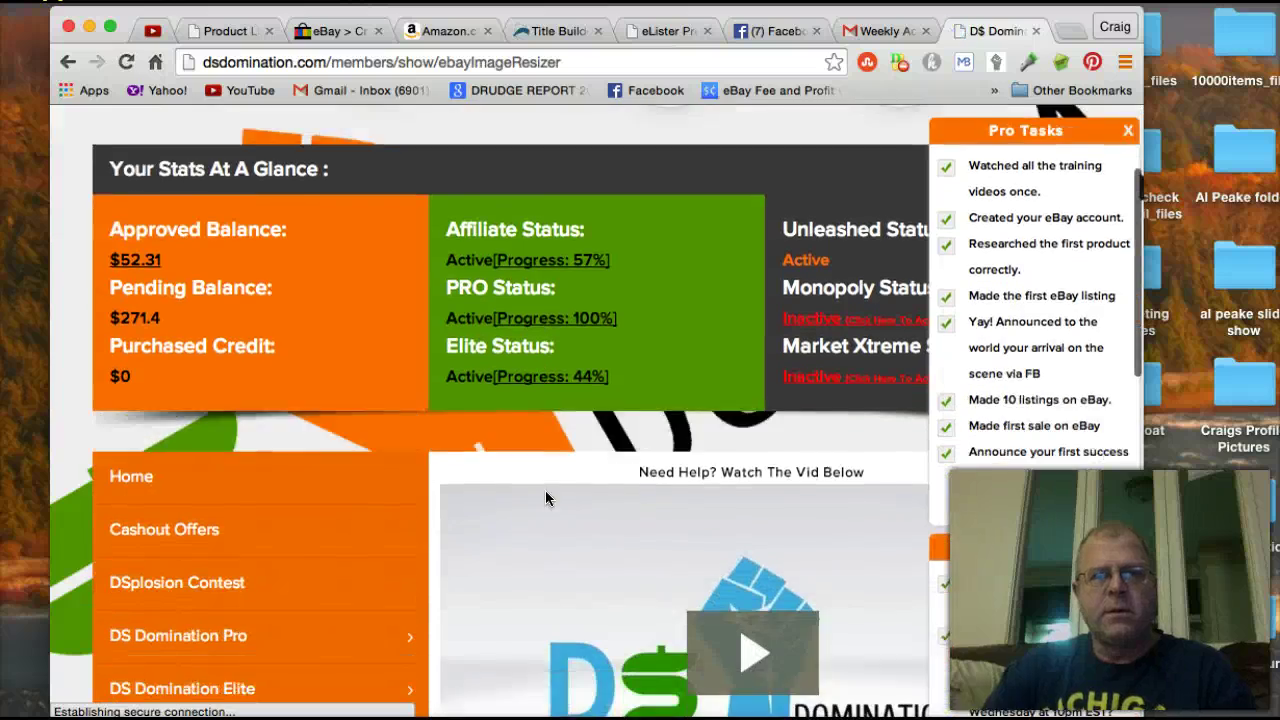
scroll(546, 497, "up", 1)
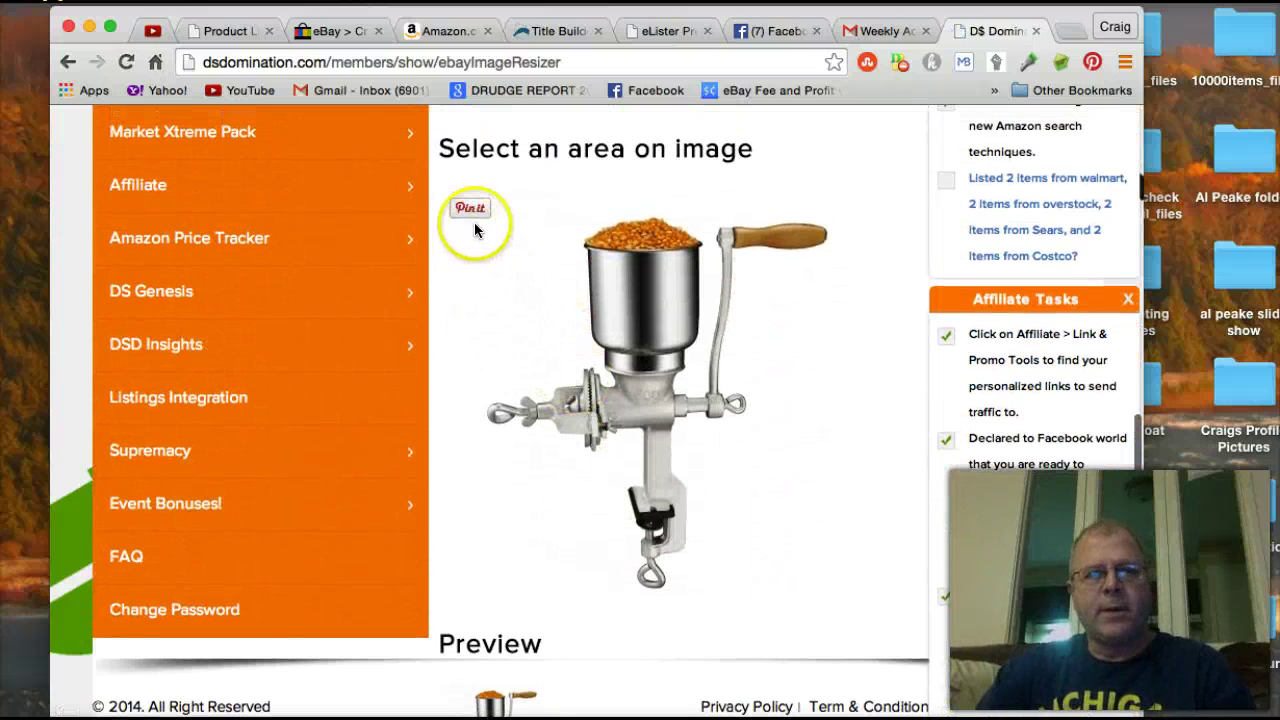
left_click_drag(445, 190, 864, 628)
left_click_drag(450, 596, 430, 597)
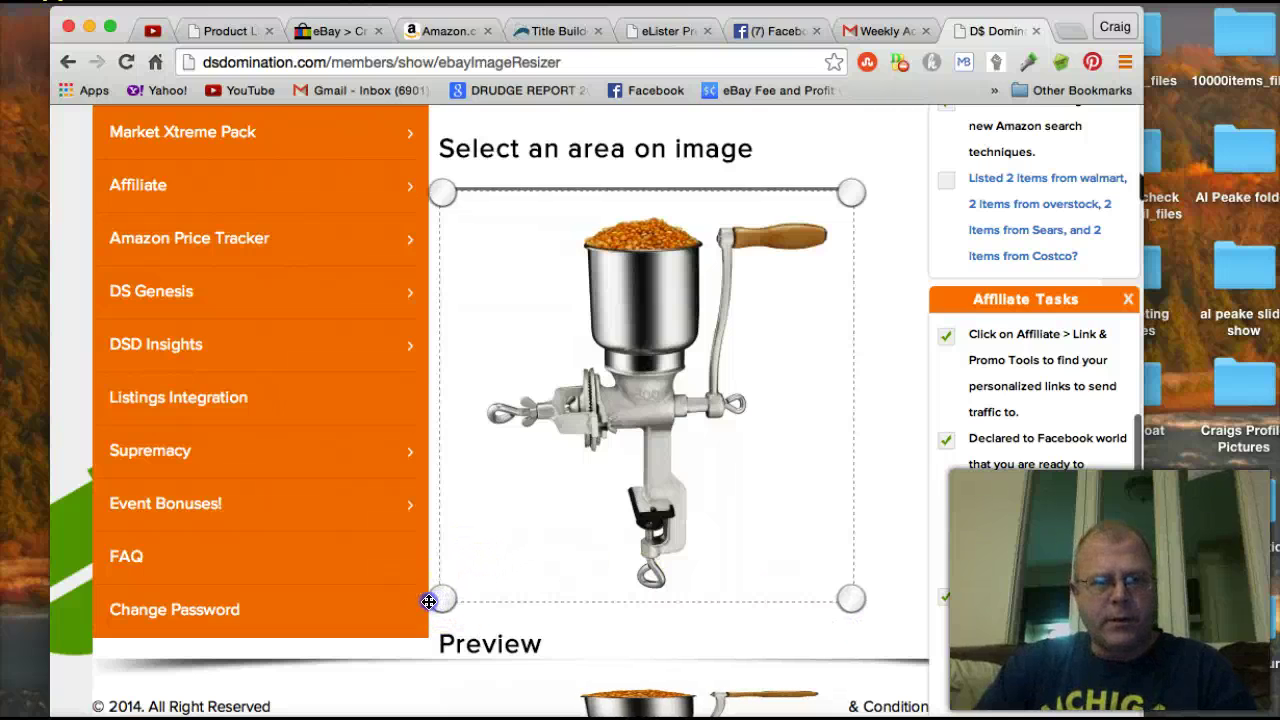
left_click_drag(443, 186, 443, 180)
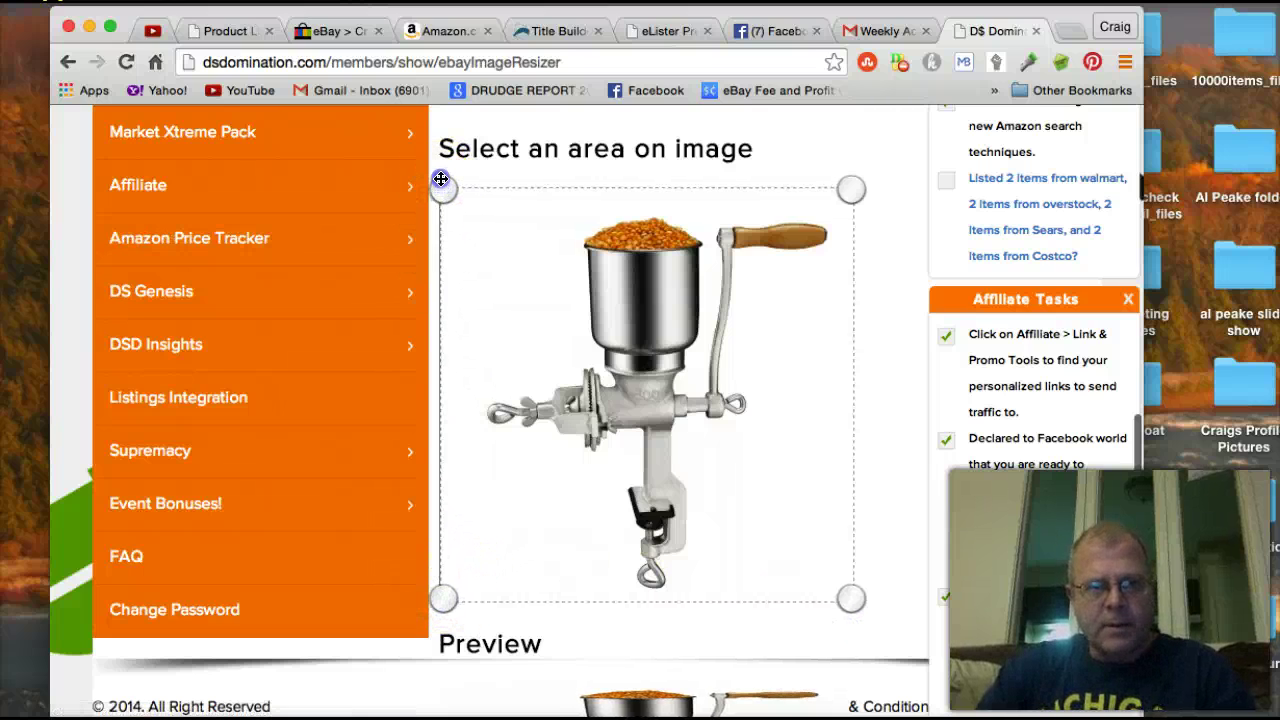
scroll(889, 309, "down", 5)
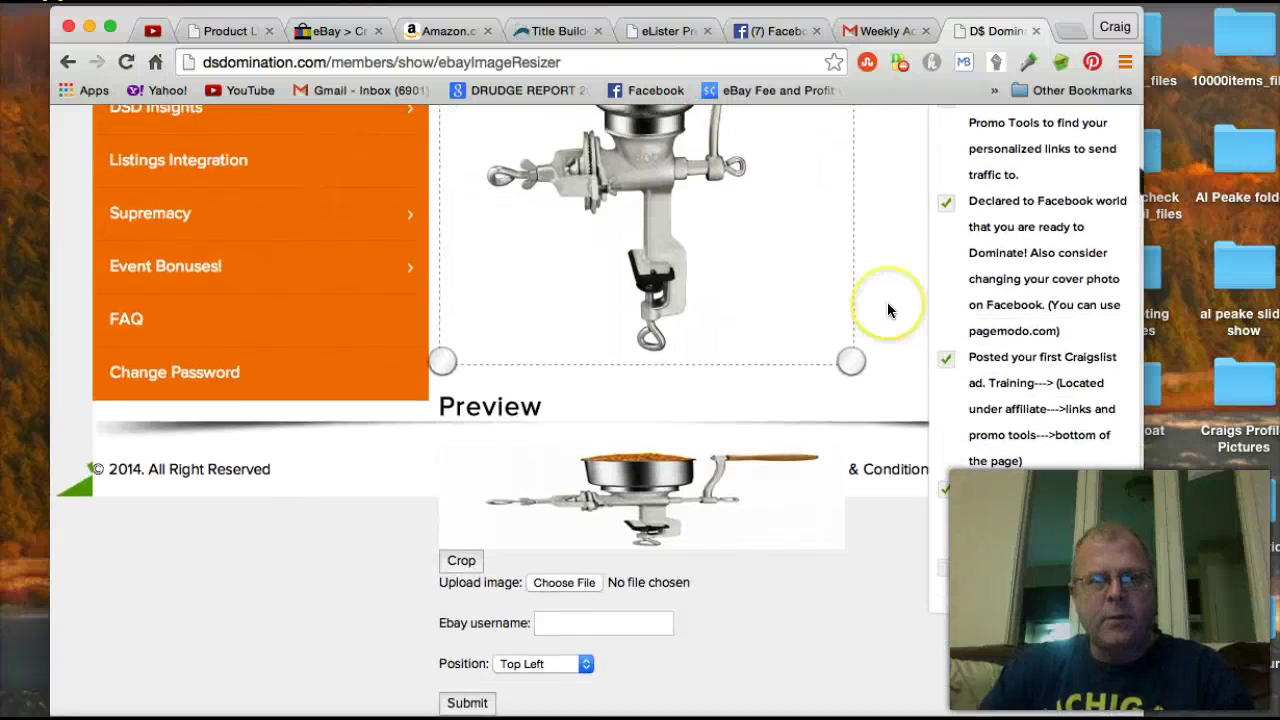
left_click(456, 567)
scroll(449, 571, "down", 7)
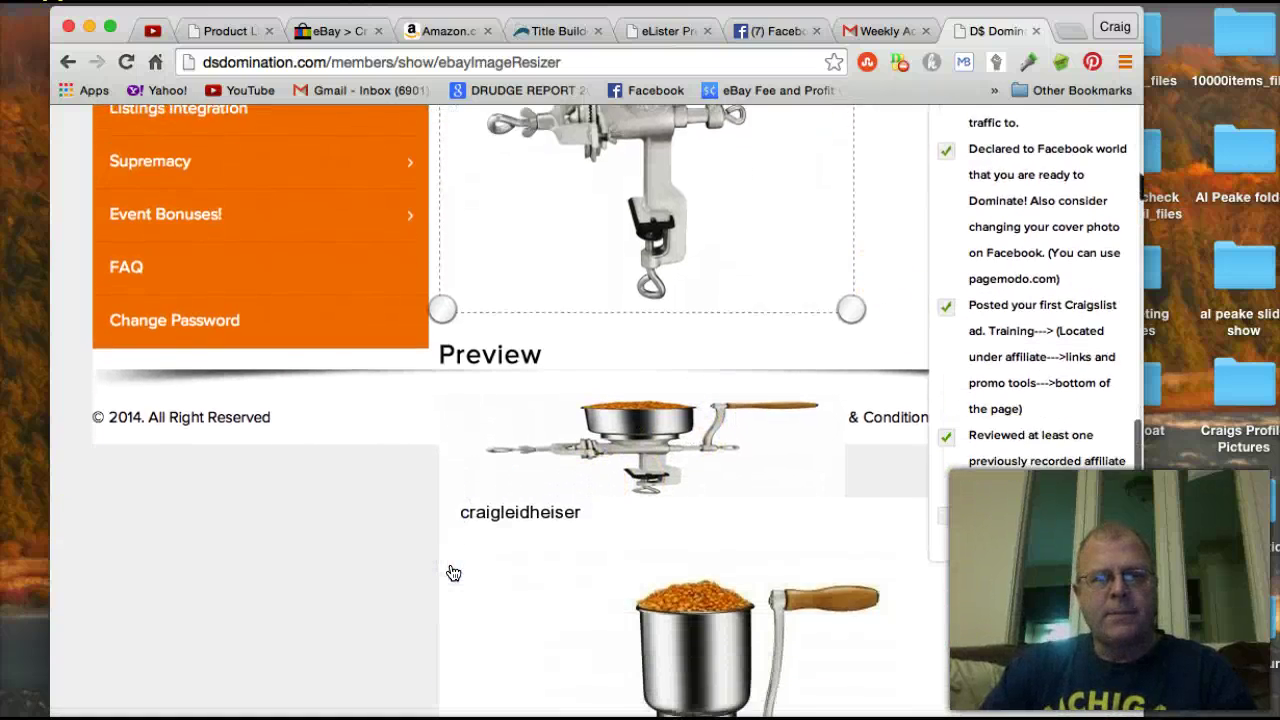
Step: Save the cropped, branded grinder image to the Desktop as Corn-Grinder-Popcorn.jpg
right_click(818, 406)
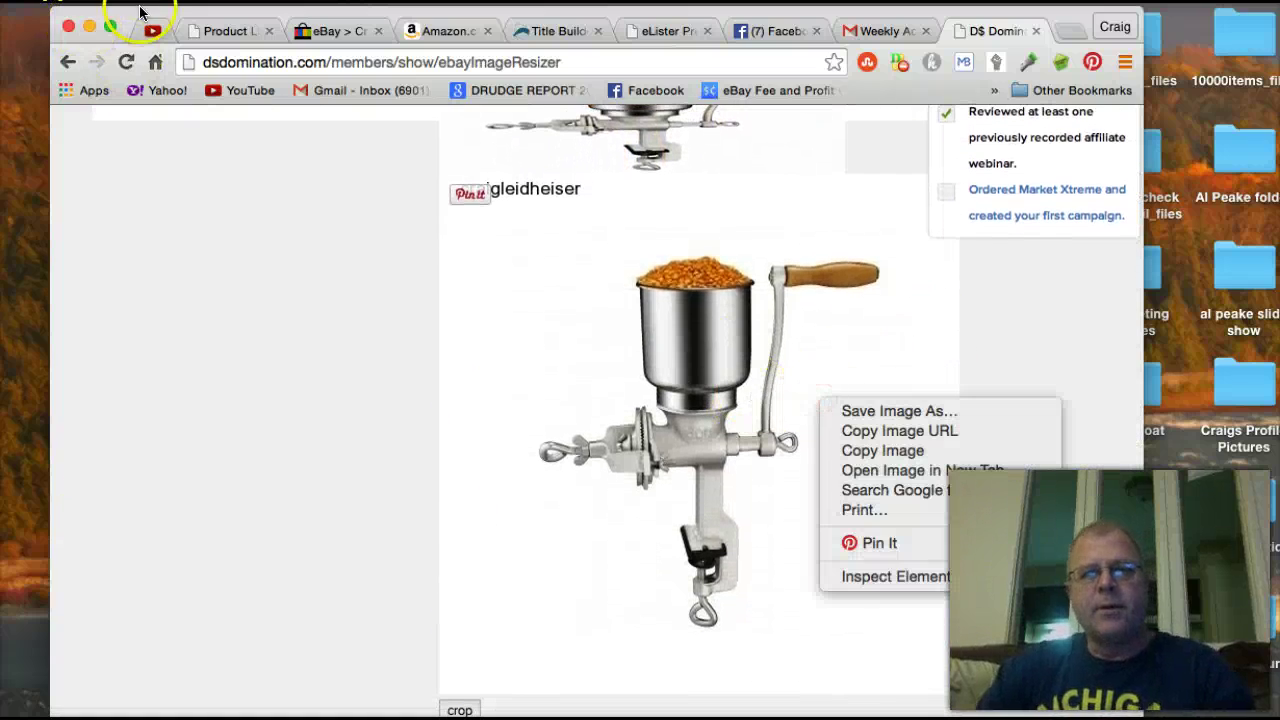
left_click(920, 411)
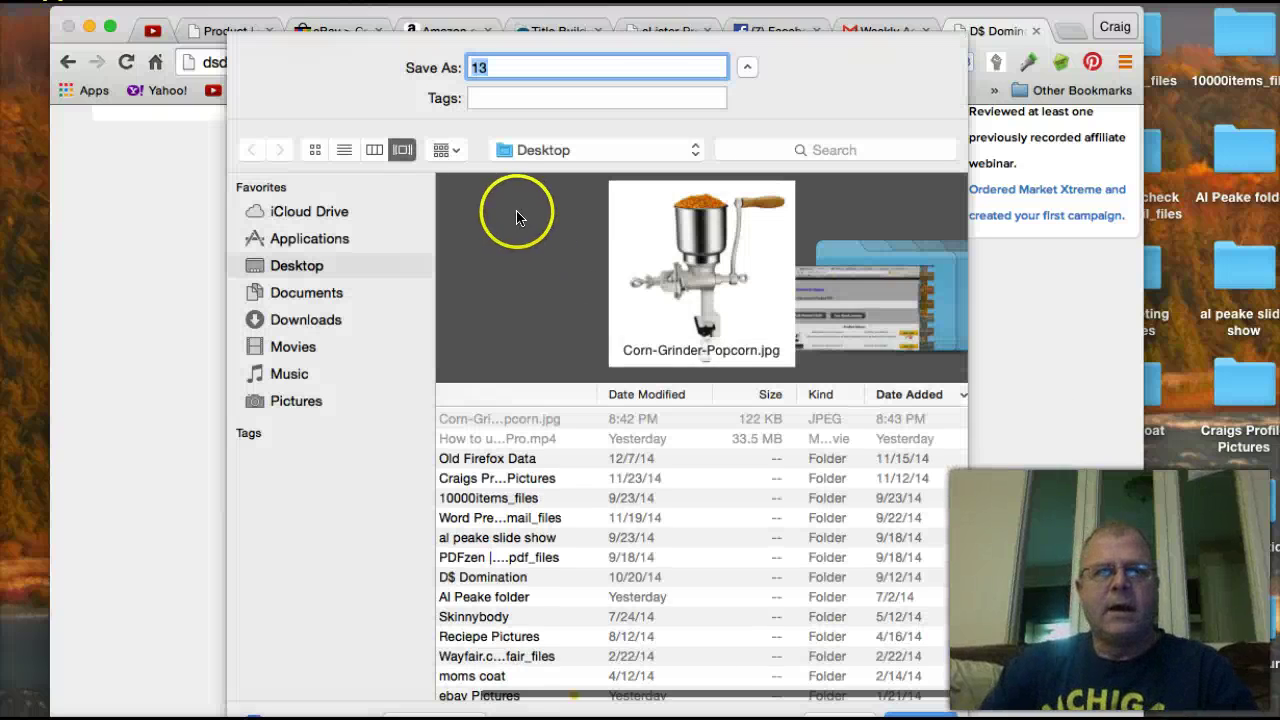
left_click(546, 418)
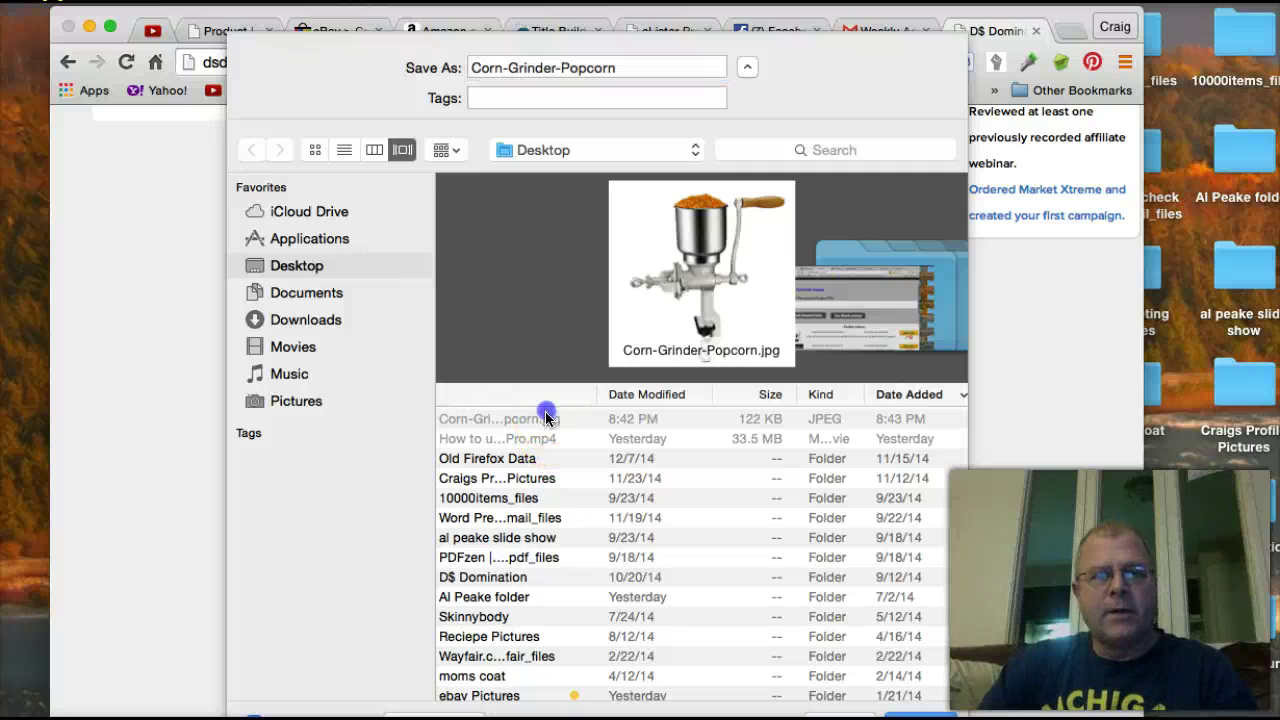
left_click(620, 68)
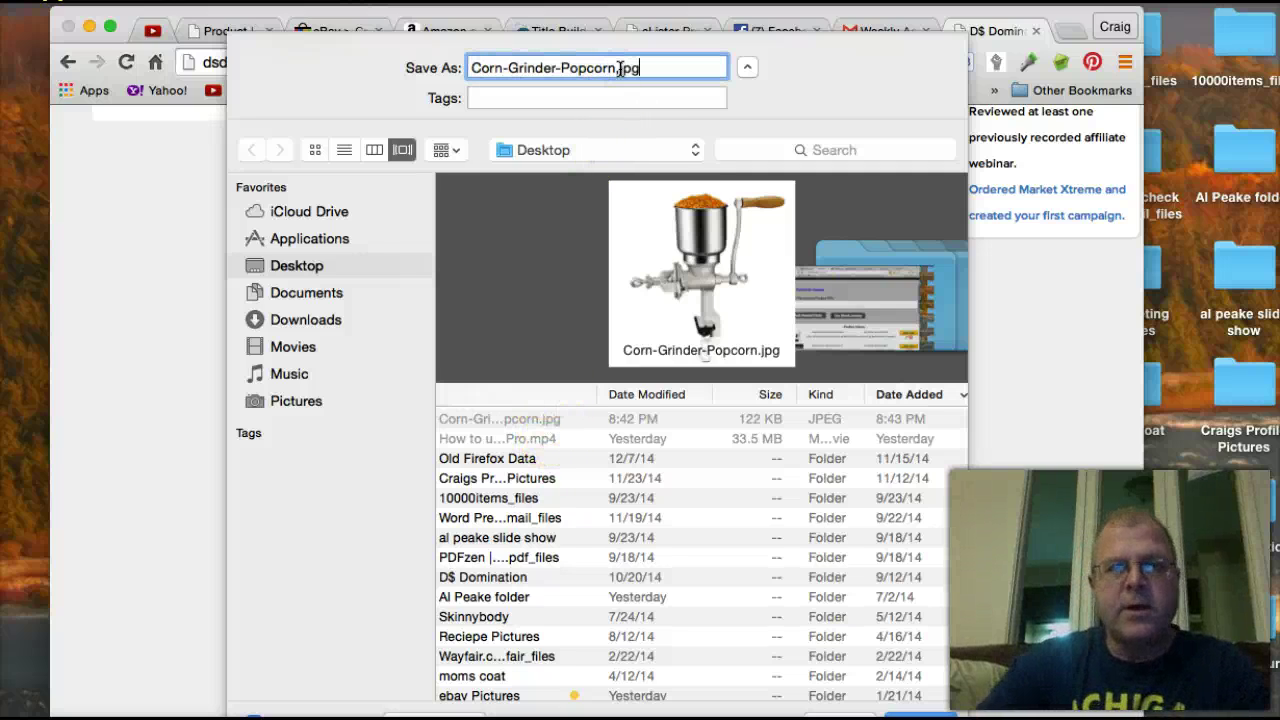
left_click(912, 714)
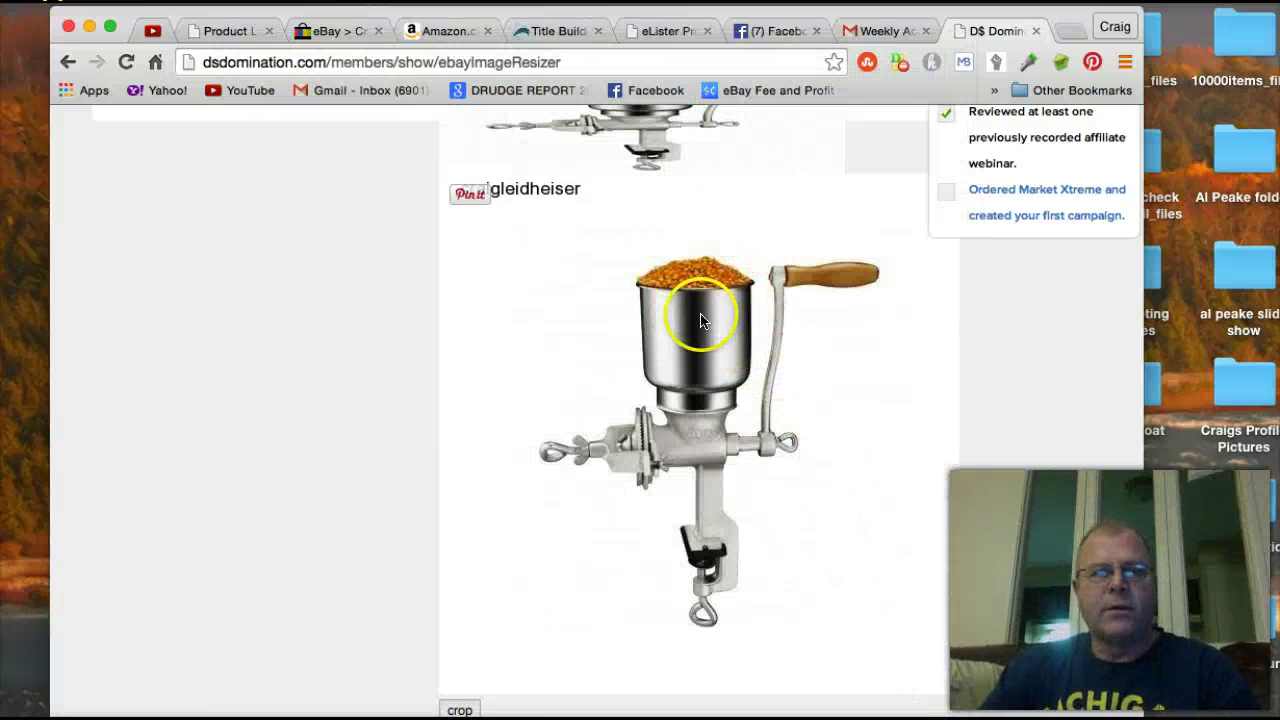
Step: Add the saved Corn-Grinder-Popcorn.jpg photo to the eBay listing as its gallery picture
left_click(440, 31)
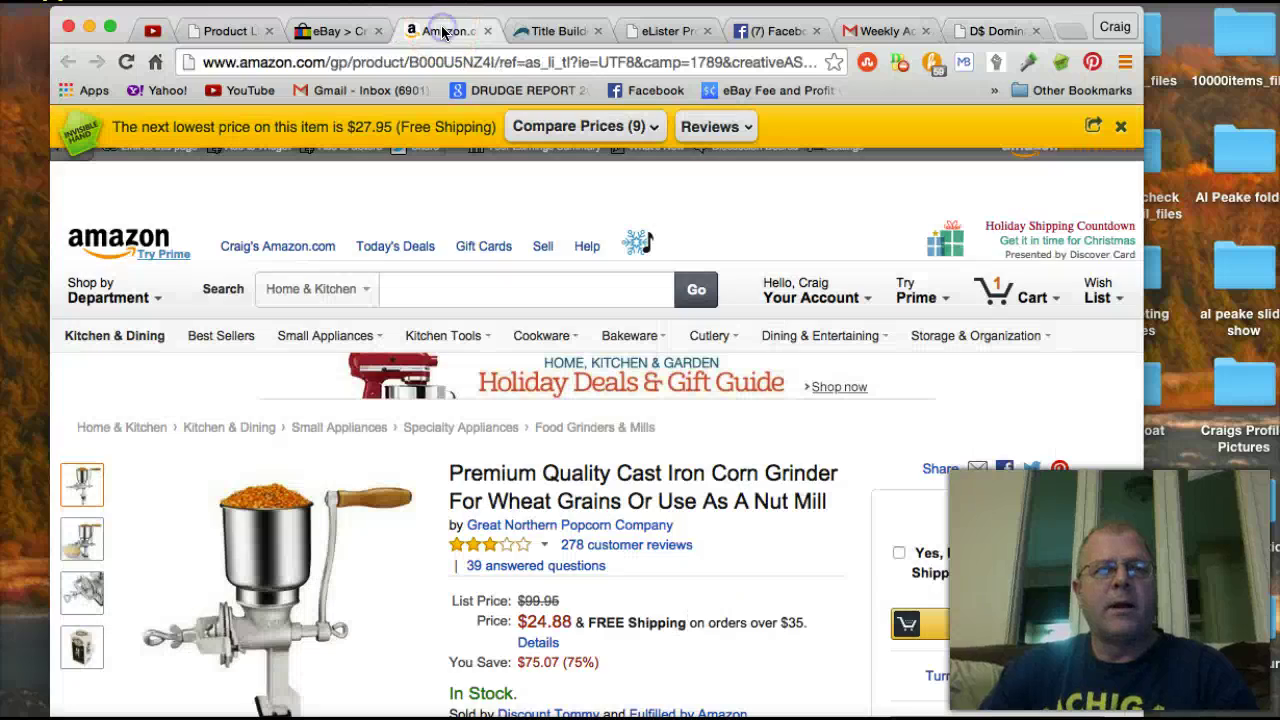
left_click(341, 31)
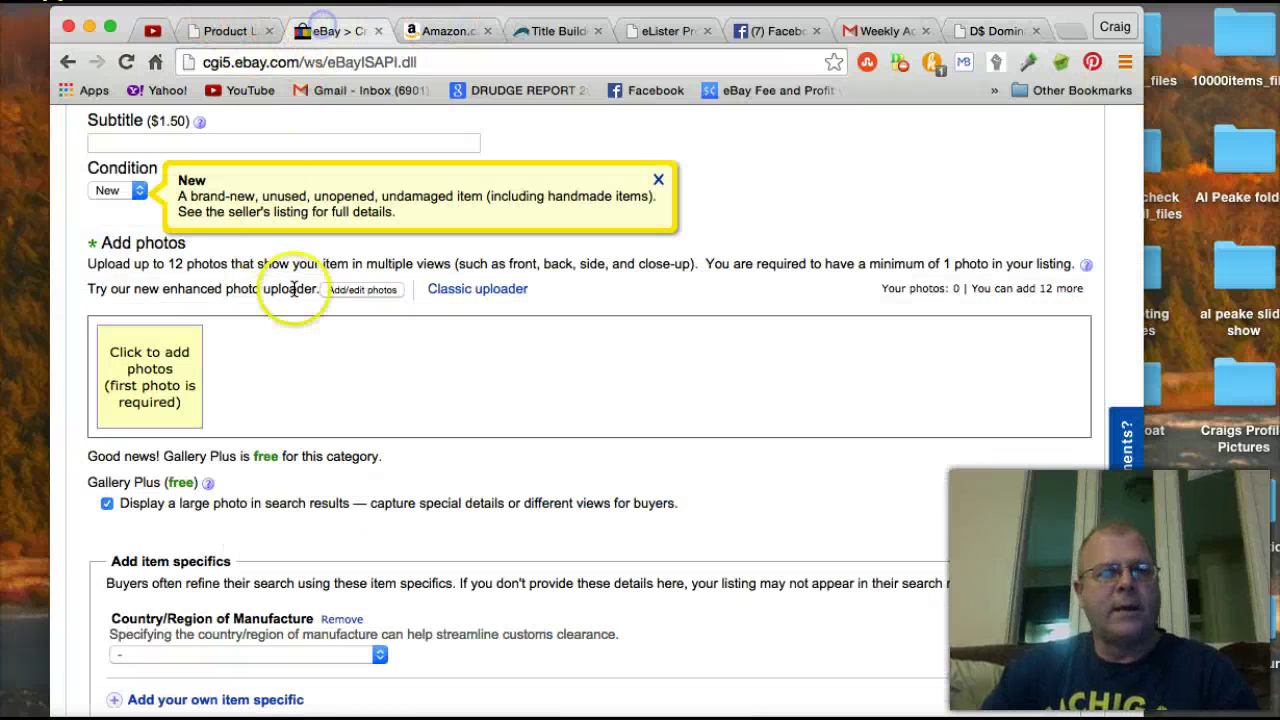
left_click(147, 384)
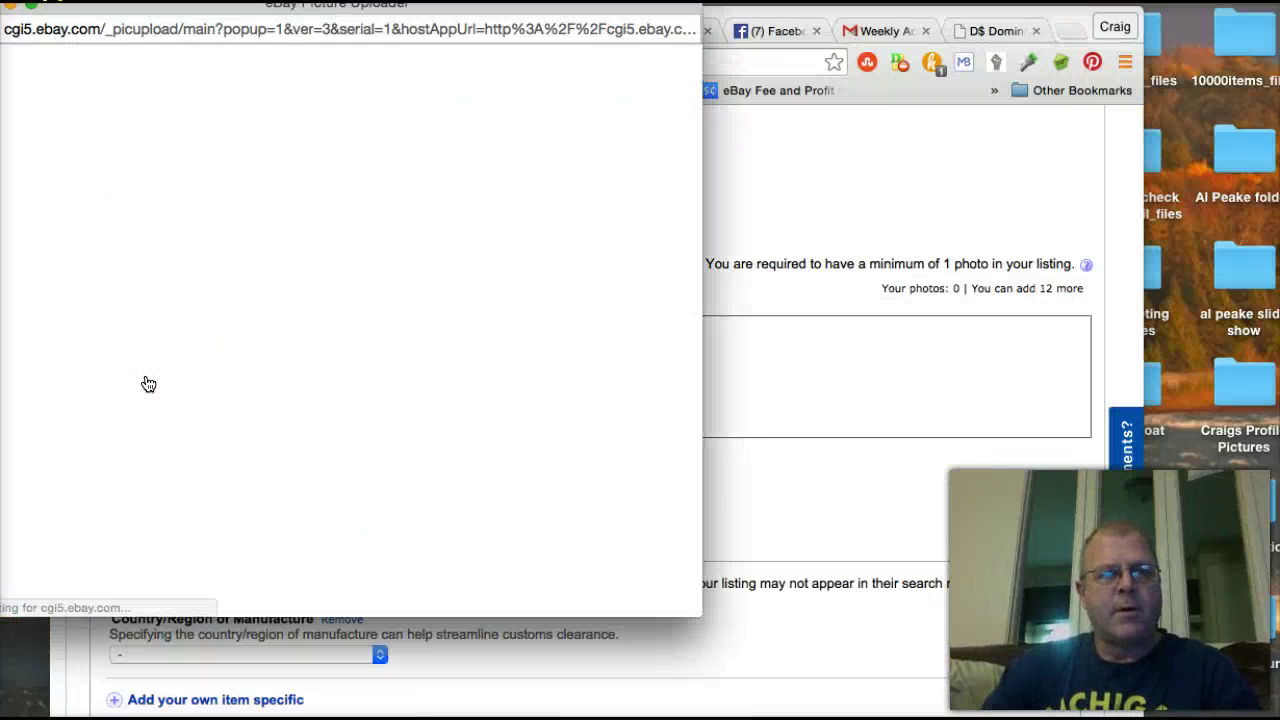
left_click(345, 222)
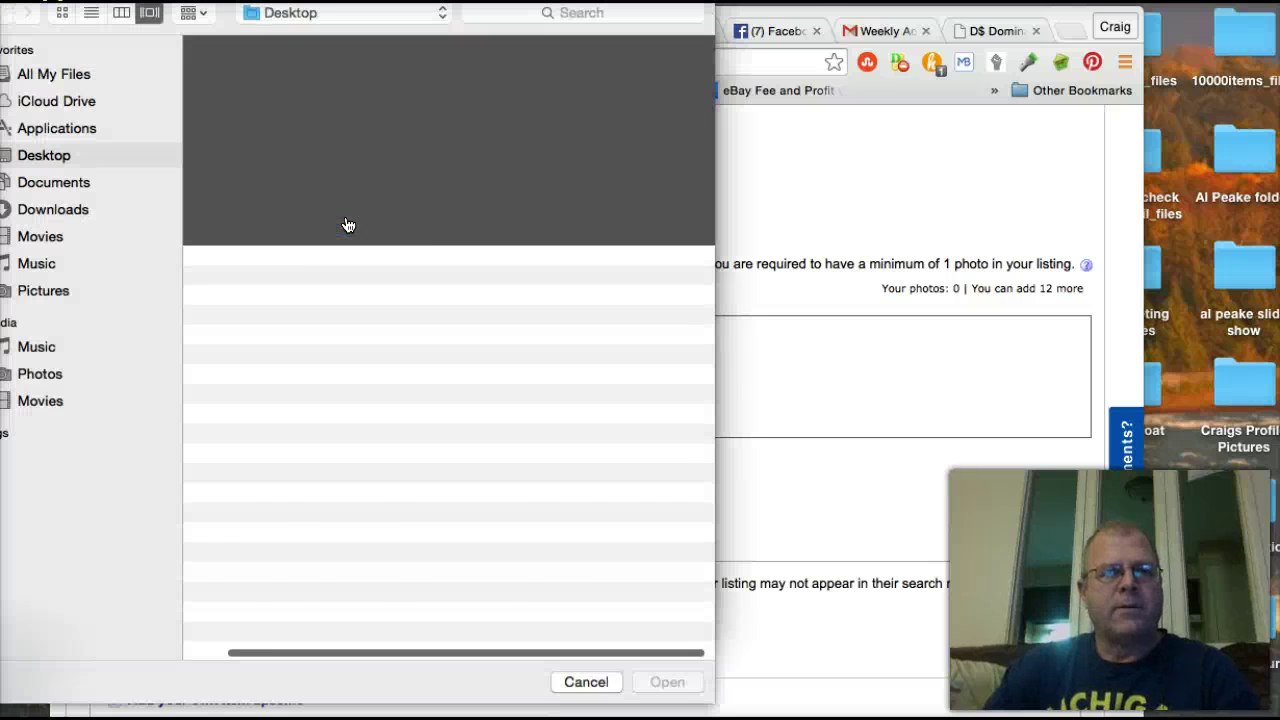
left_click(249, 284)
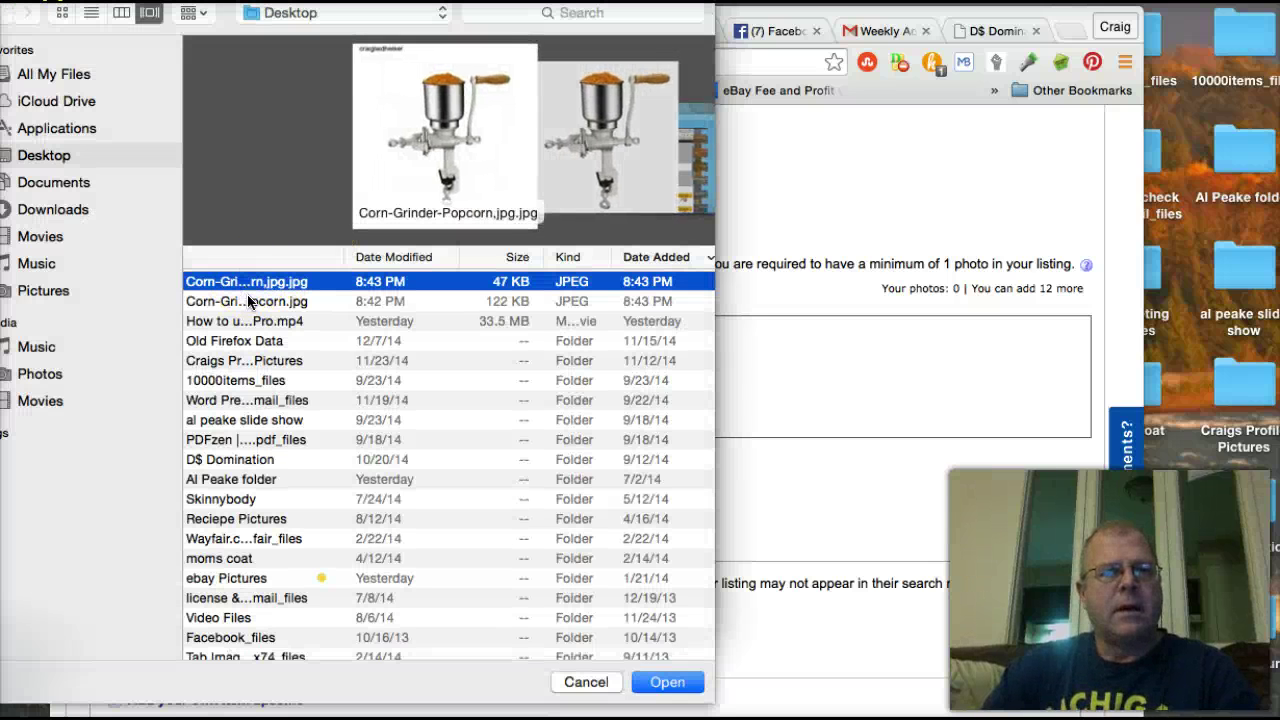
double_click(249, 284)
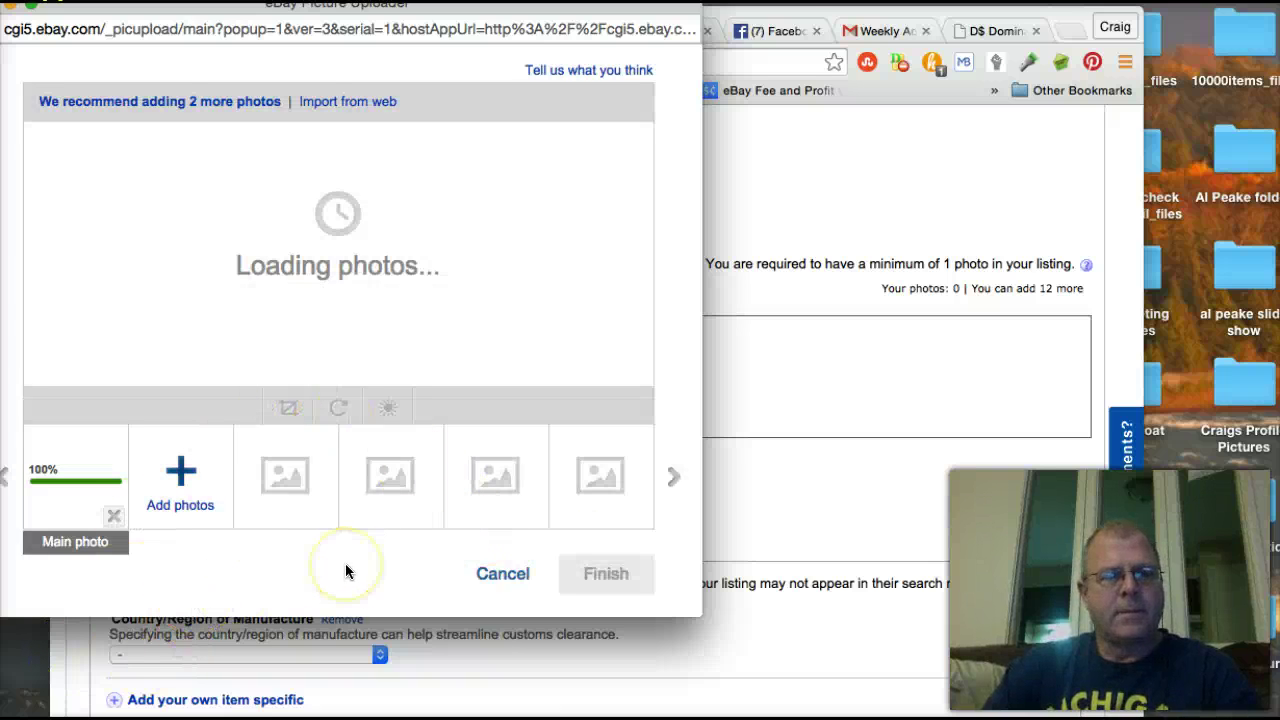
left_click(604, 576)
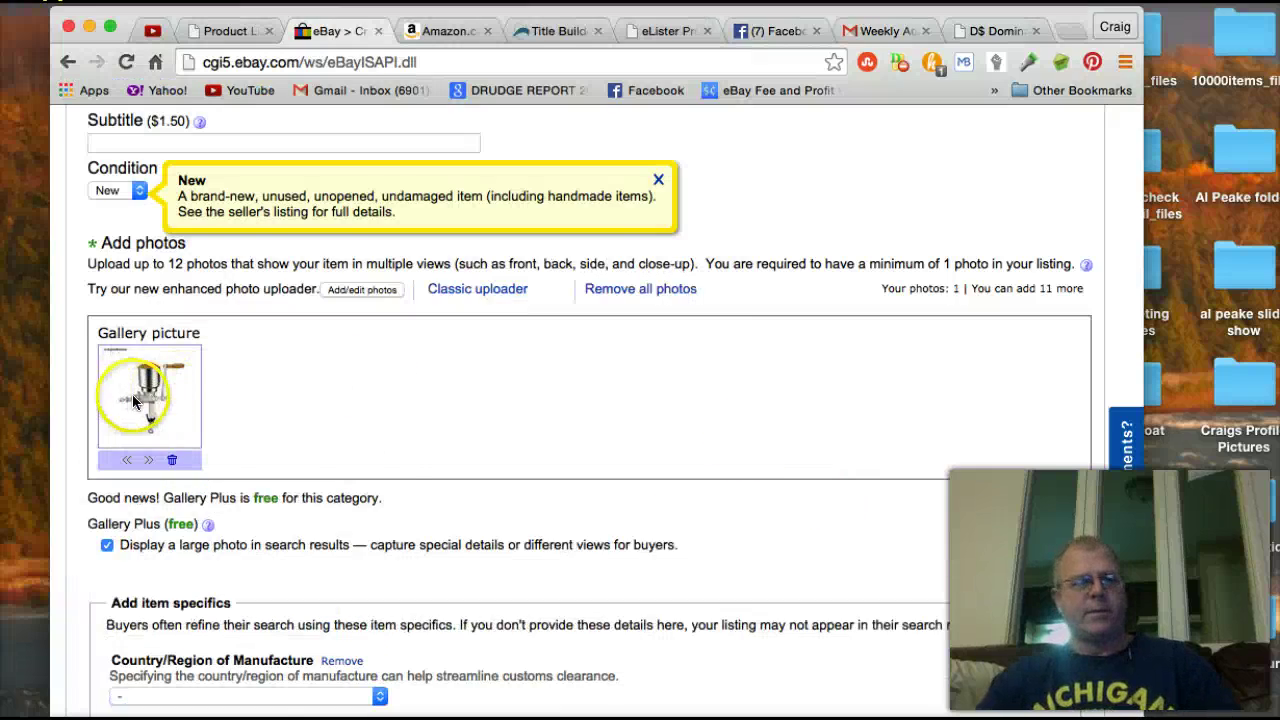
Step: Look over the rest of the eBay listing form, then go back to eLister Pro
scroll(375, 478, "down", 5)
scroll(375, 478, "up", 5)
scroll(375, 478, "down", 2)
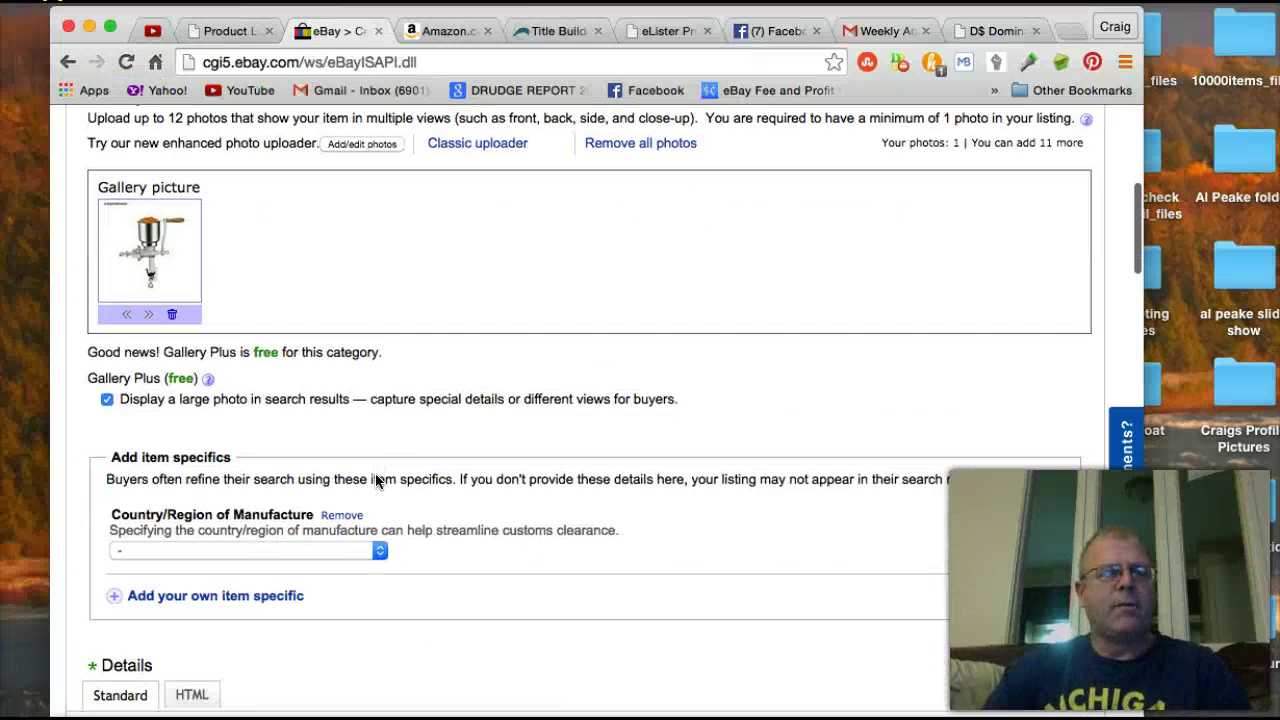
scroll(377, 481, "down", 10)
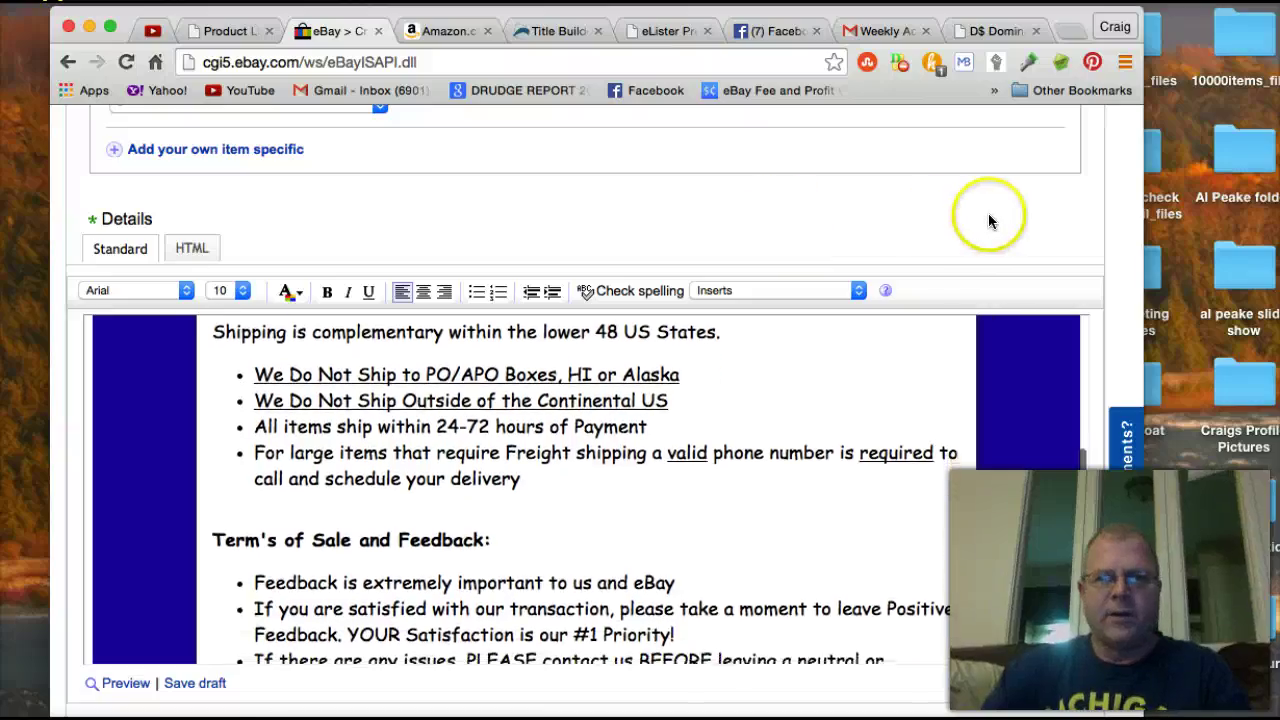
scroll(1014, 291, "down", 10)
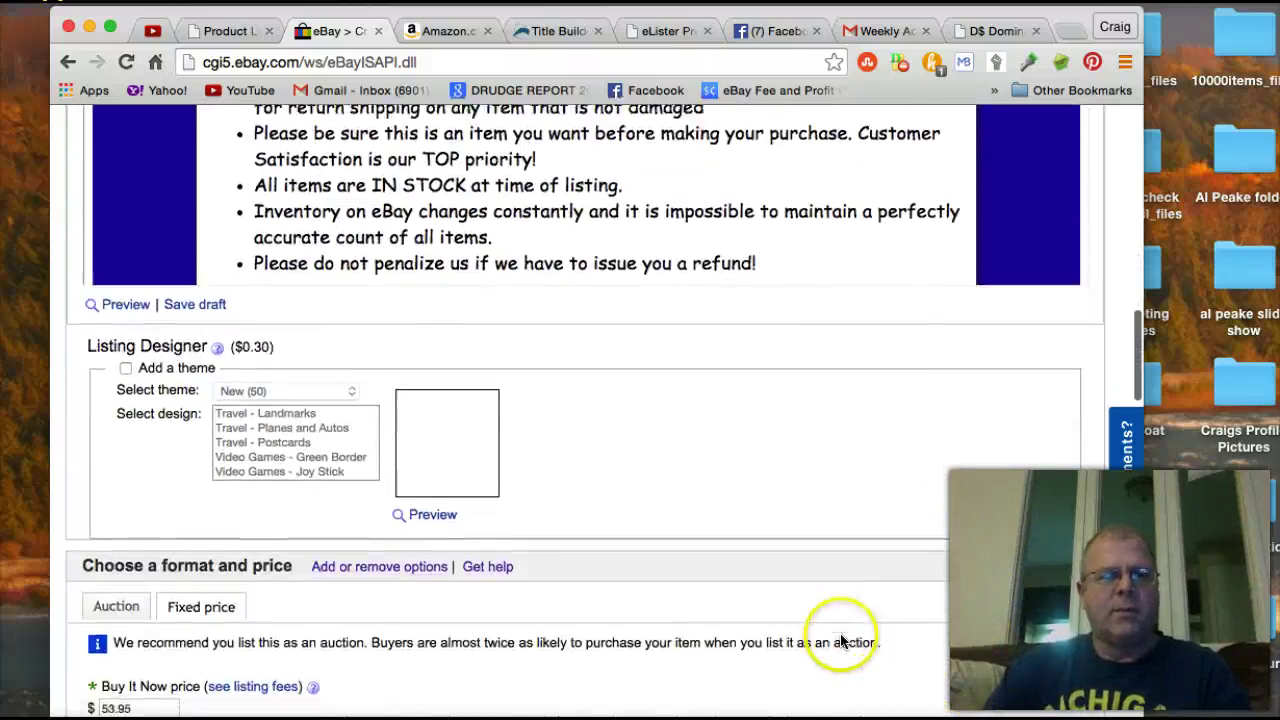
scroll(840, 640, "down", 20)
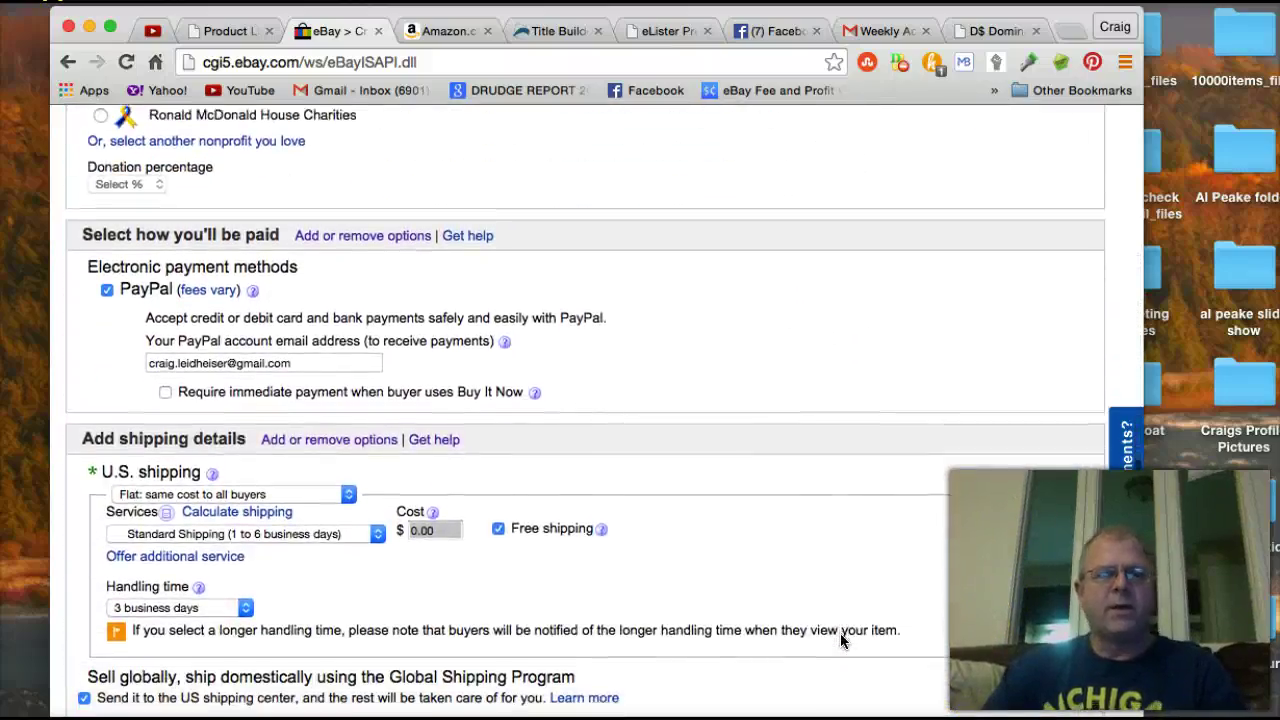
scroll(840, 641, "down", 1)
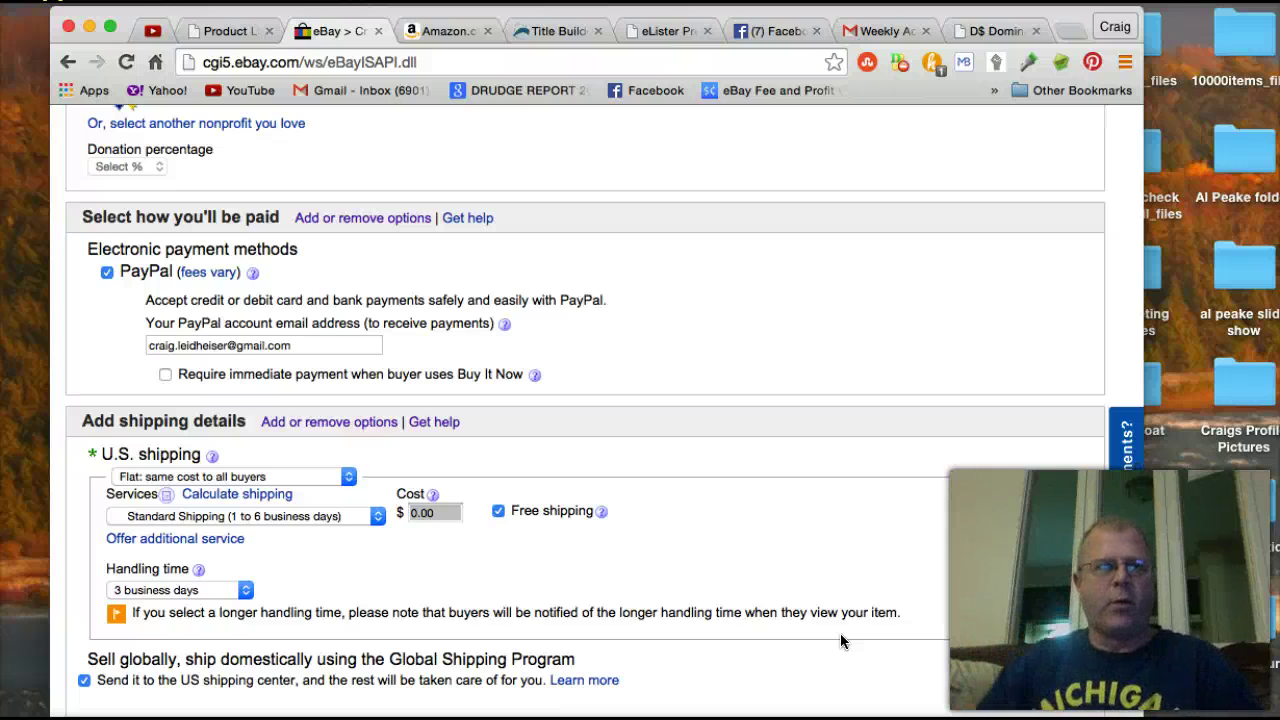
left_click(214, 34)
Step: Start a new eLister Pro listing and open the corn grinder's Amazon page from Product History
scroll(258, 172, "up", 5)
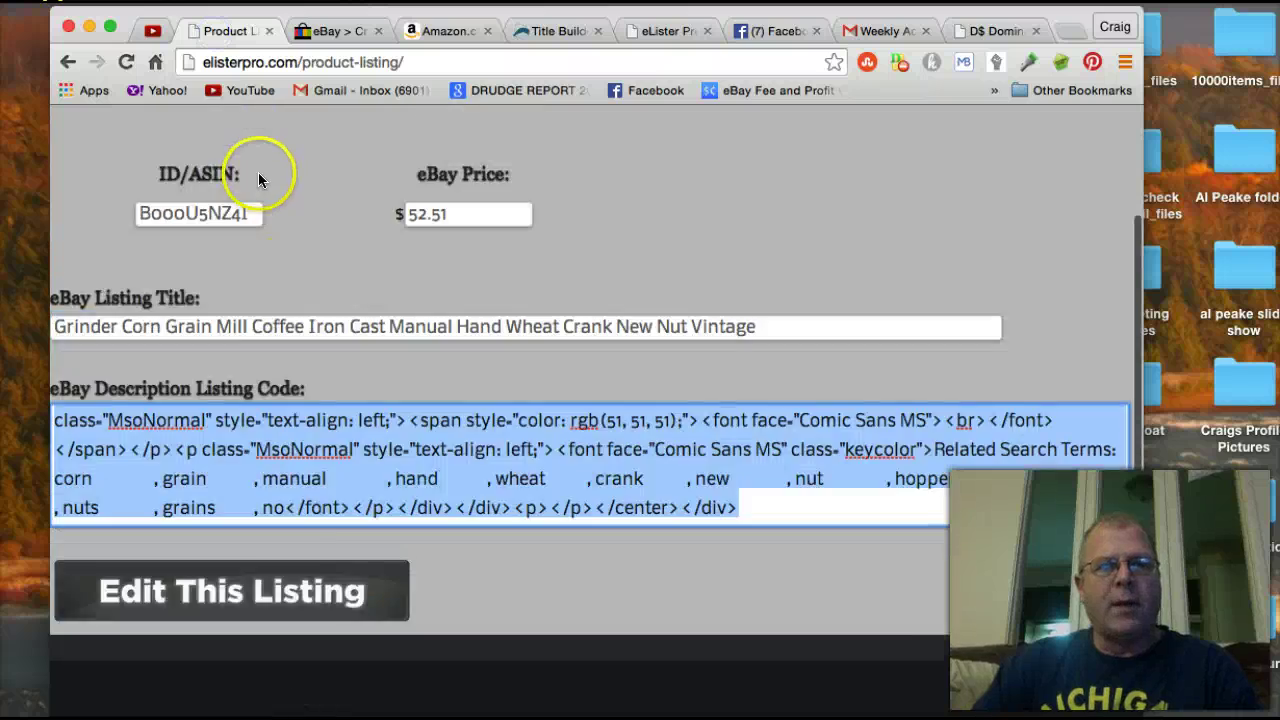
left_click(104, 270)
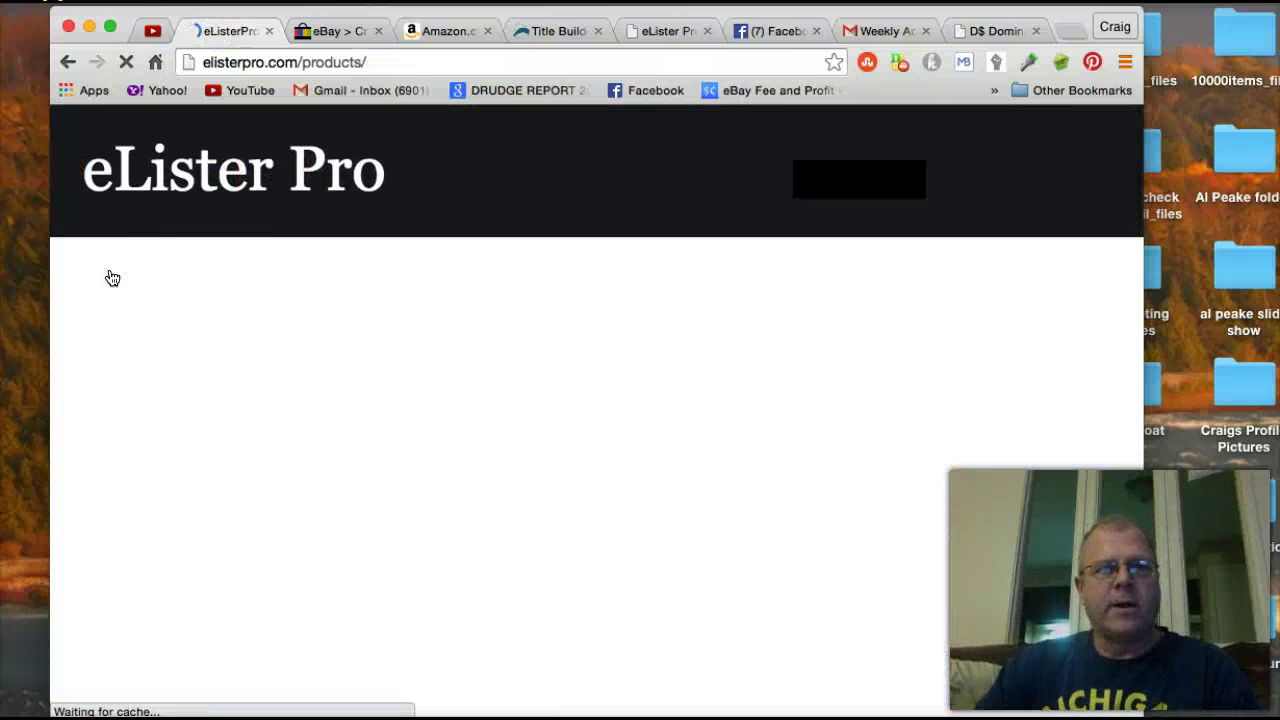
left_click(474, 300)
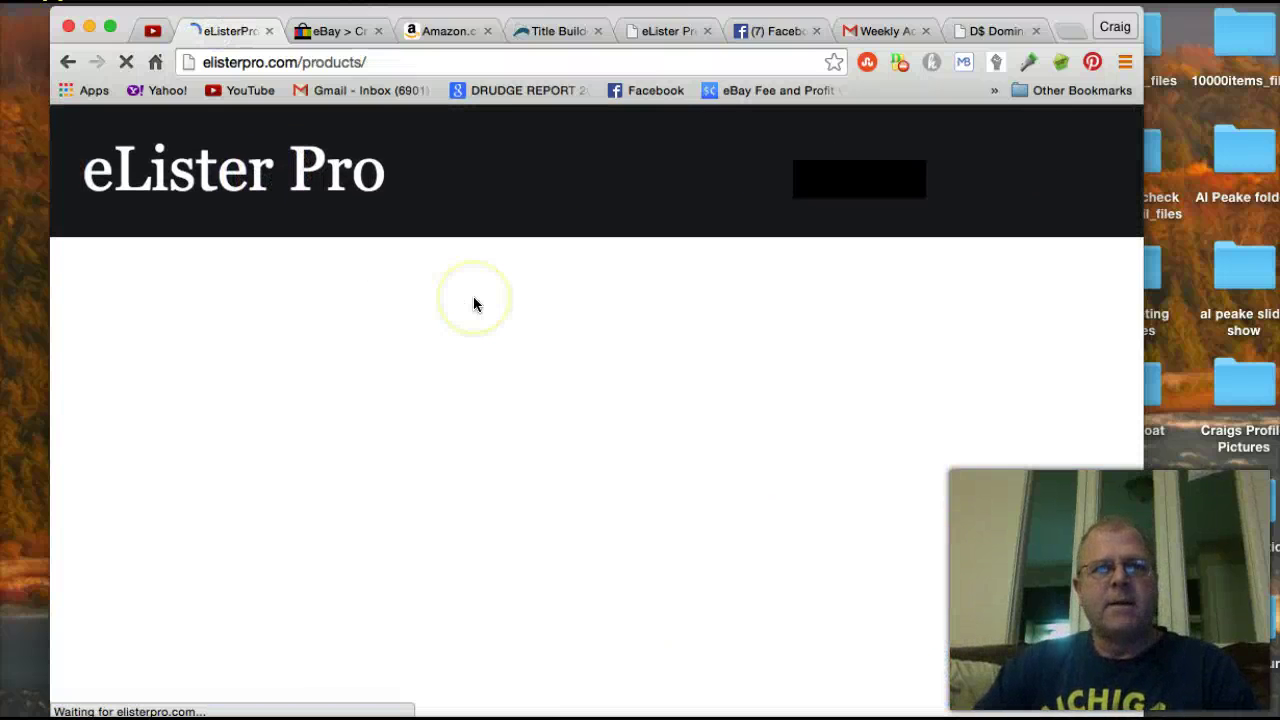
scroll(480, 310, "down", 5)
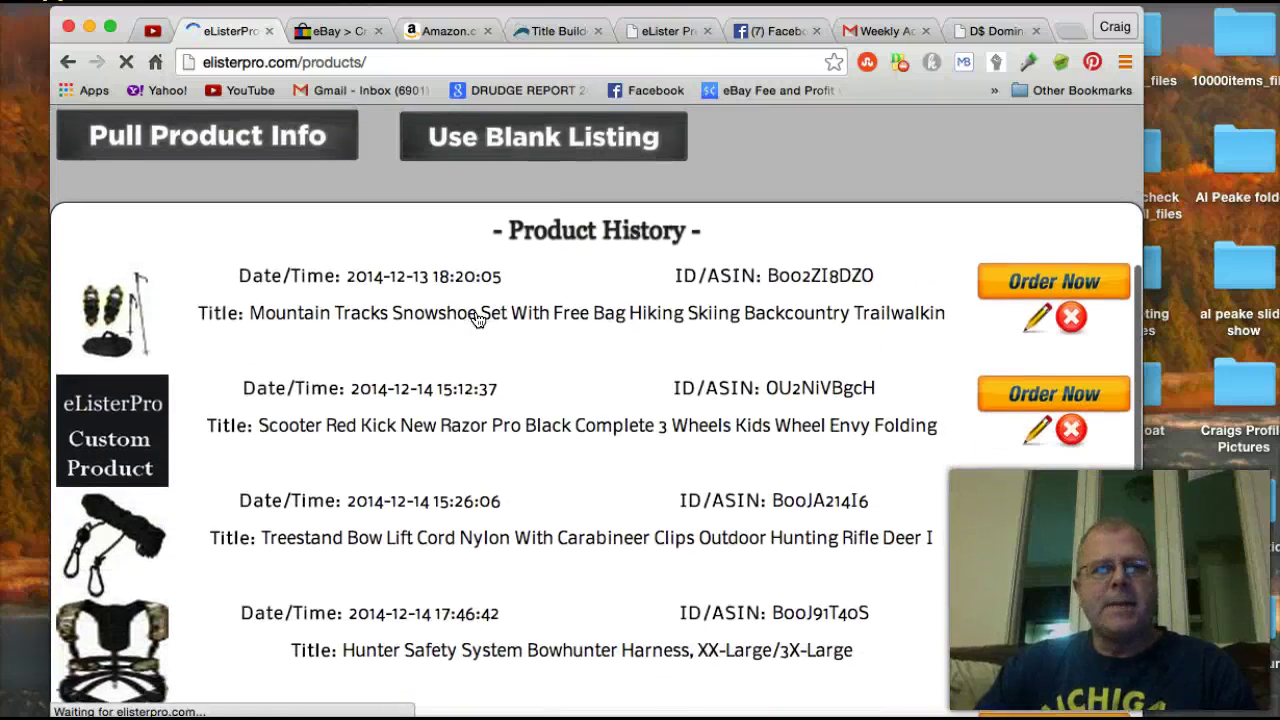
scroll(510, 240, "down", 10)
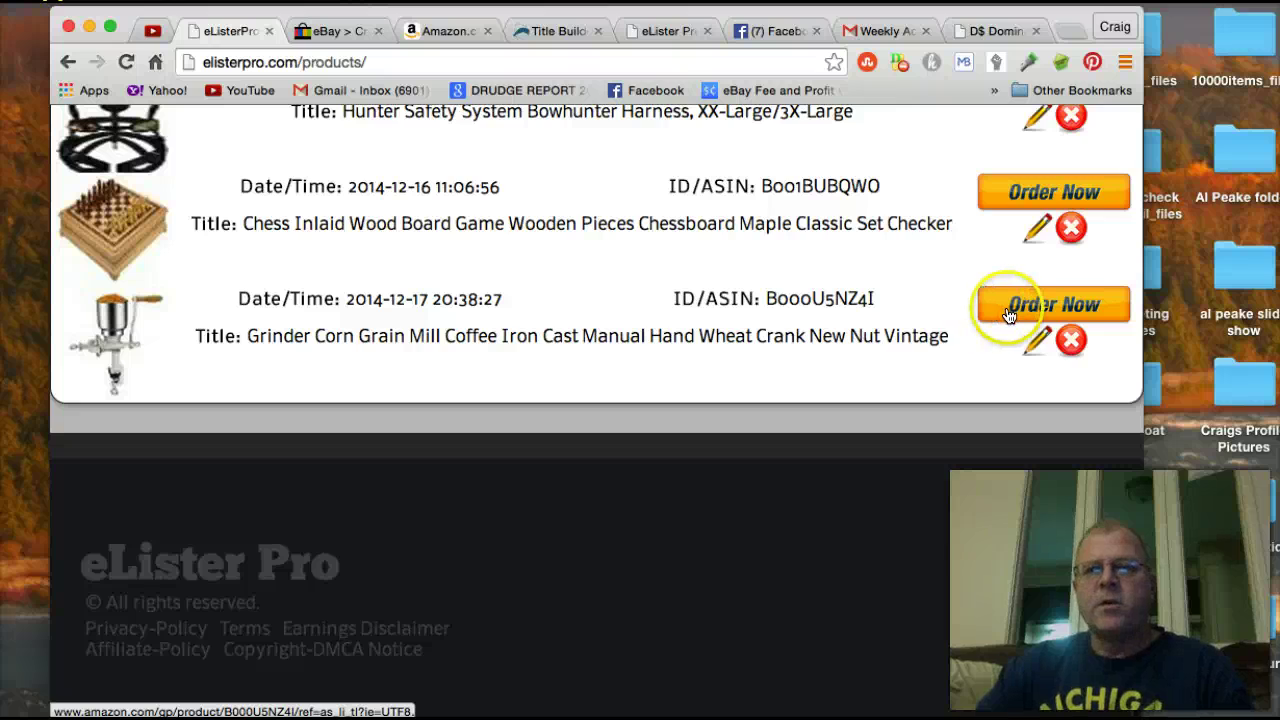
left_click(1071, 308)
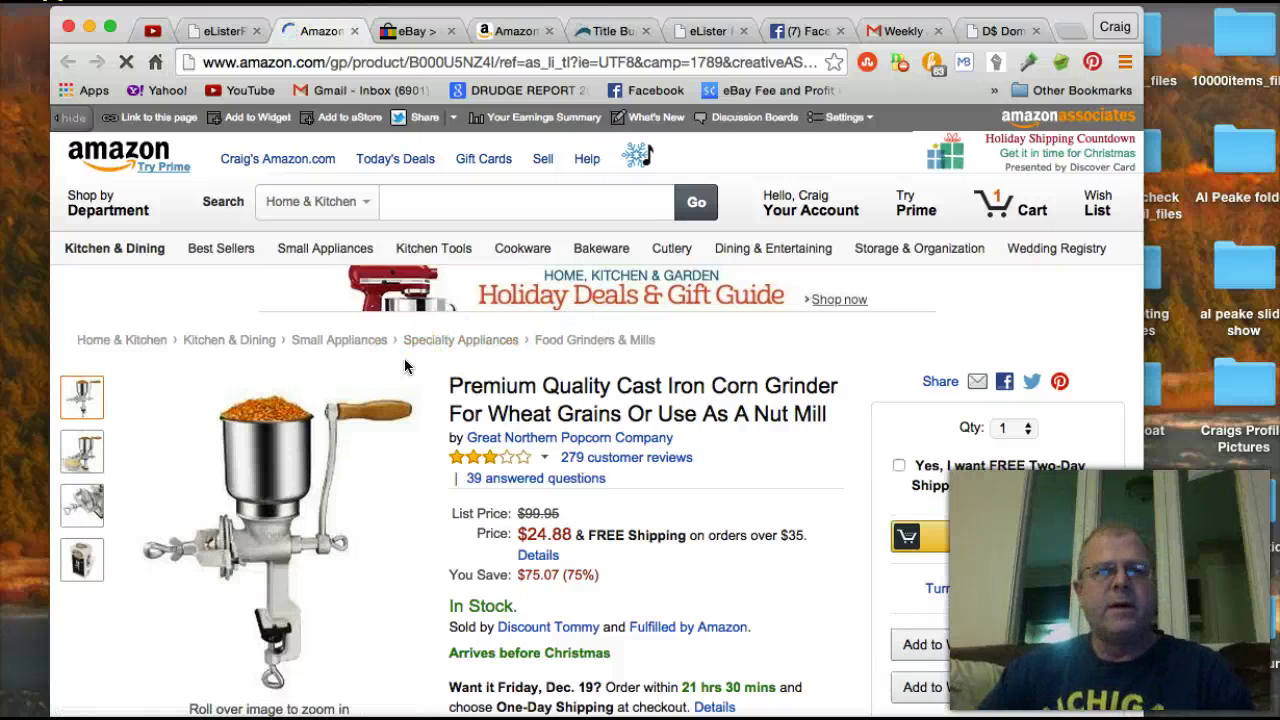
scroll(404, 366, "down", 2)
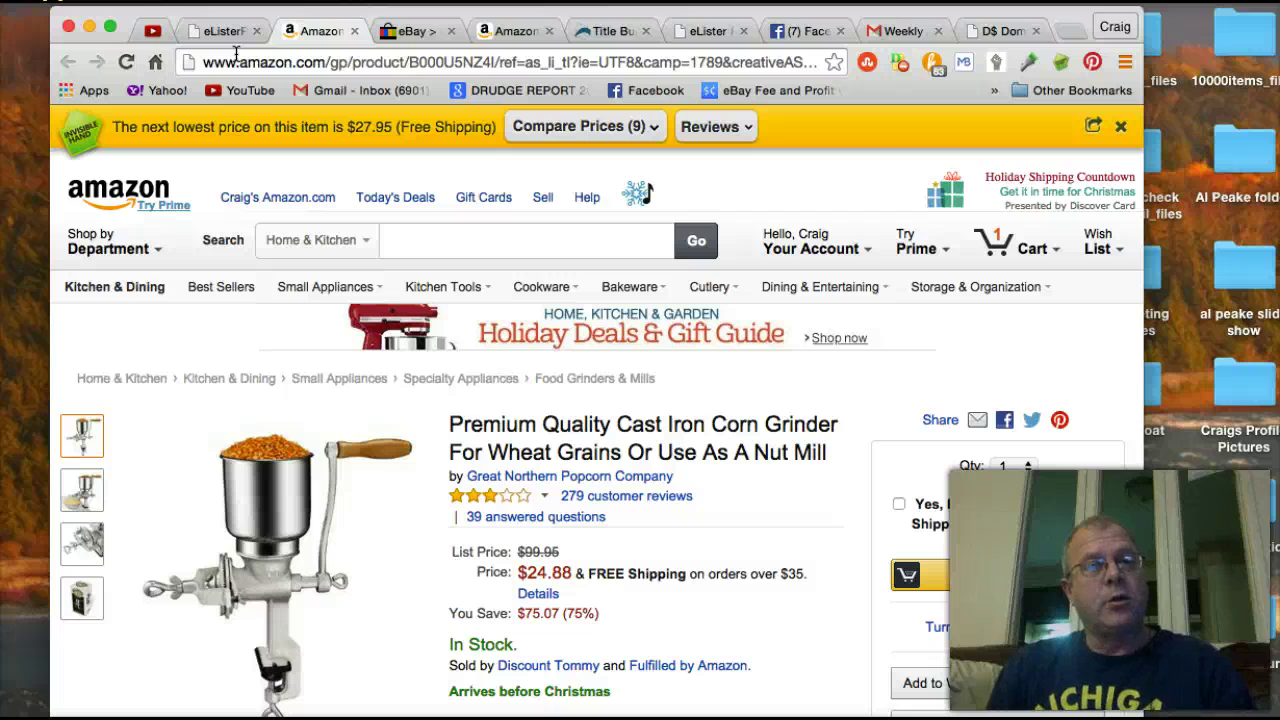
Step: Load the elisterpro.com home page from the eLister tab's address bar
left_click(220, 31)
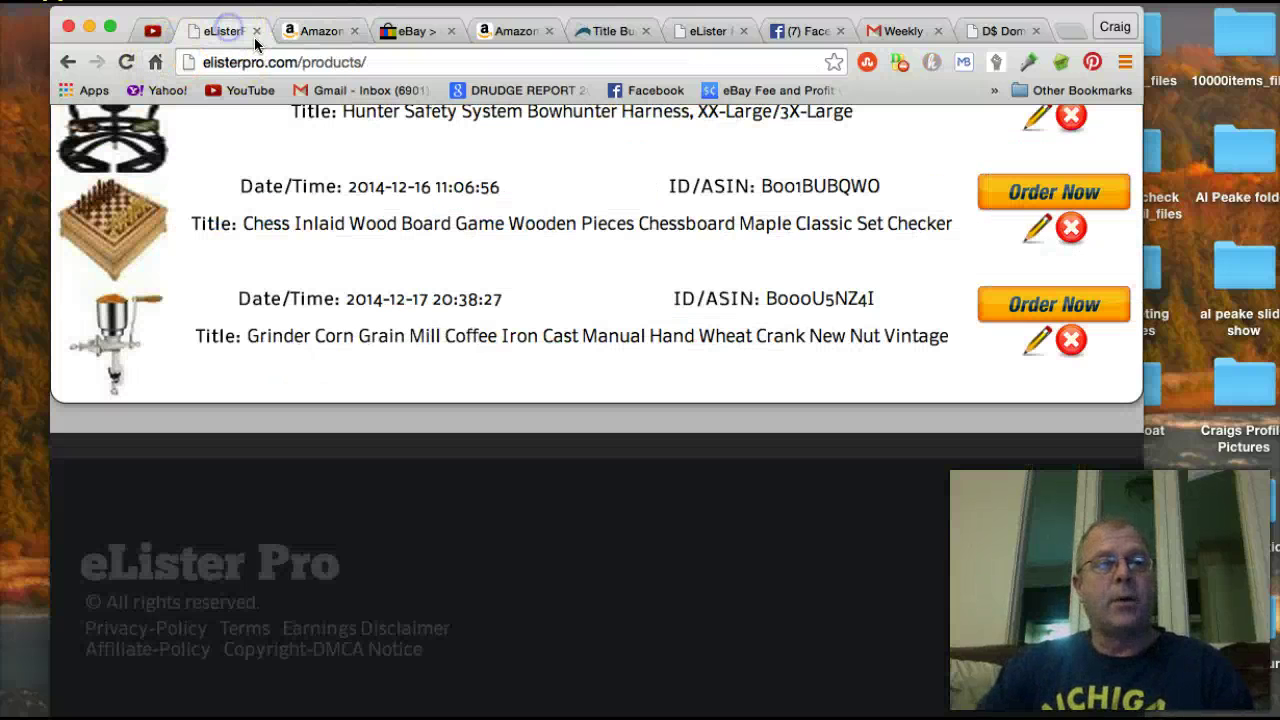
left_click(271, 62)
type("Eb")
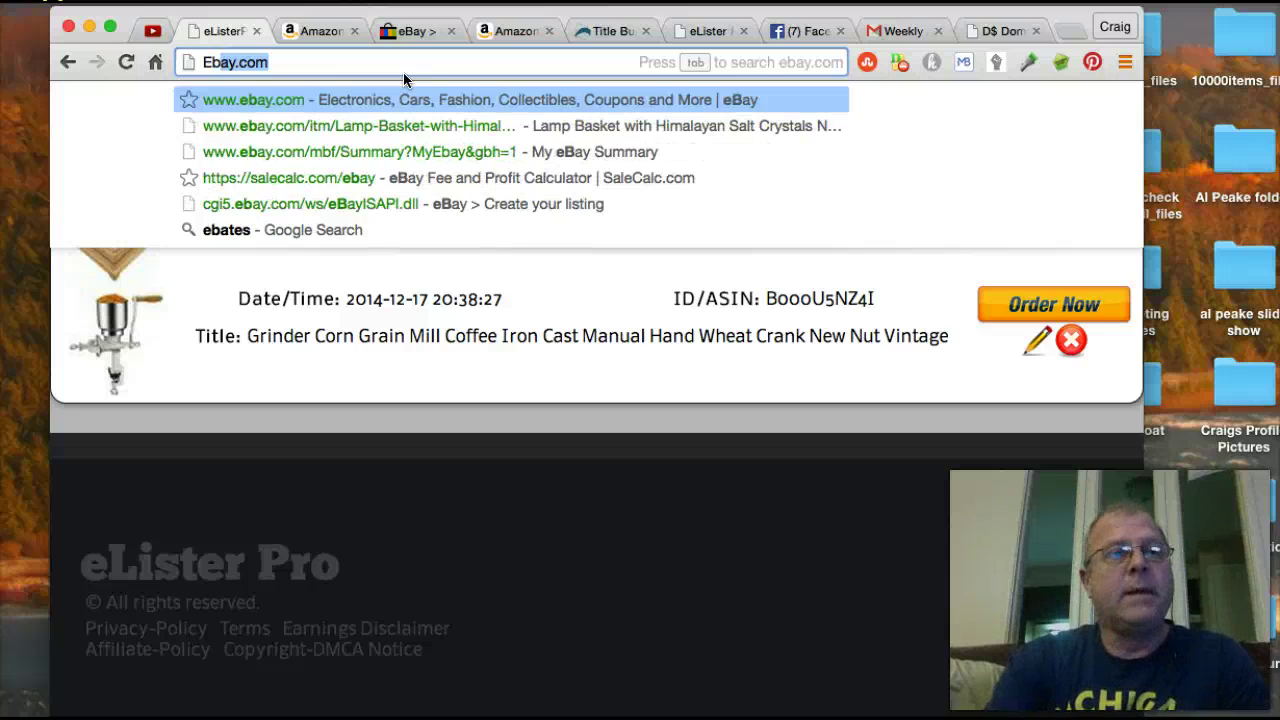
key("BackSpace")
key("BackSpace")
type("listerpro")
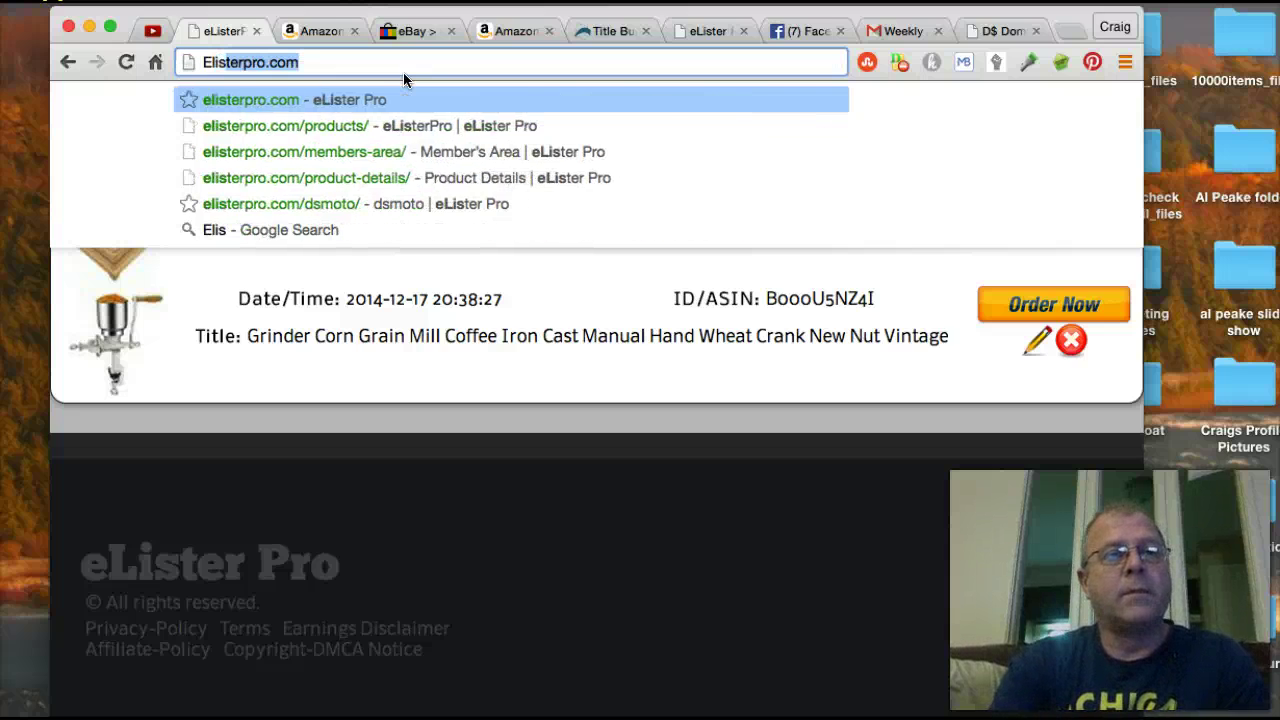
key("Return")
scroll(565, 300, "down", 3)
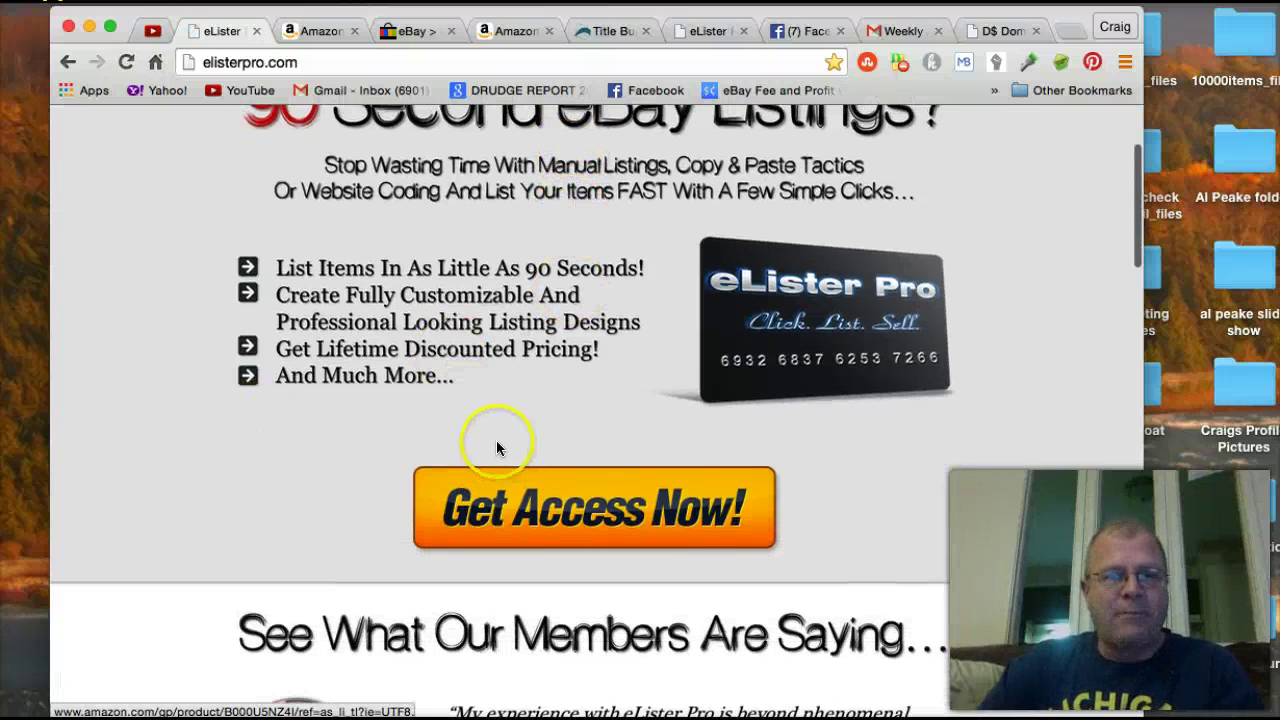
Step: Open the Get Access Now offer and close the e-mail sign-up pop-up
left_click(567, 508)
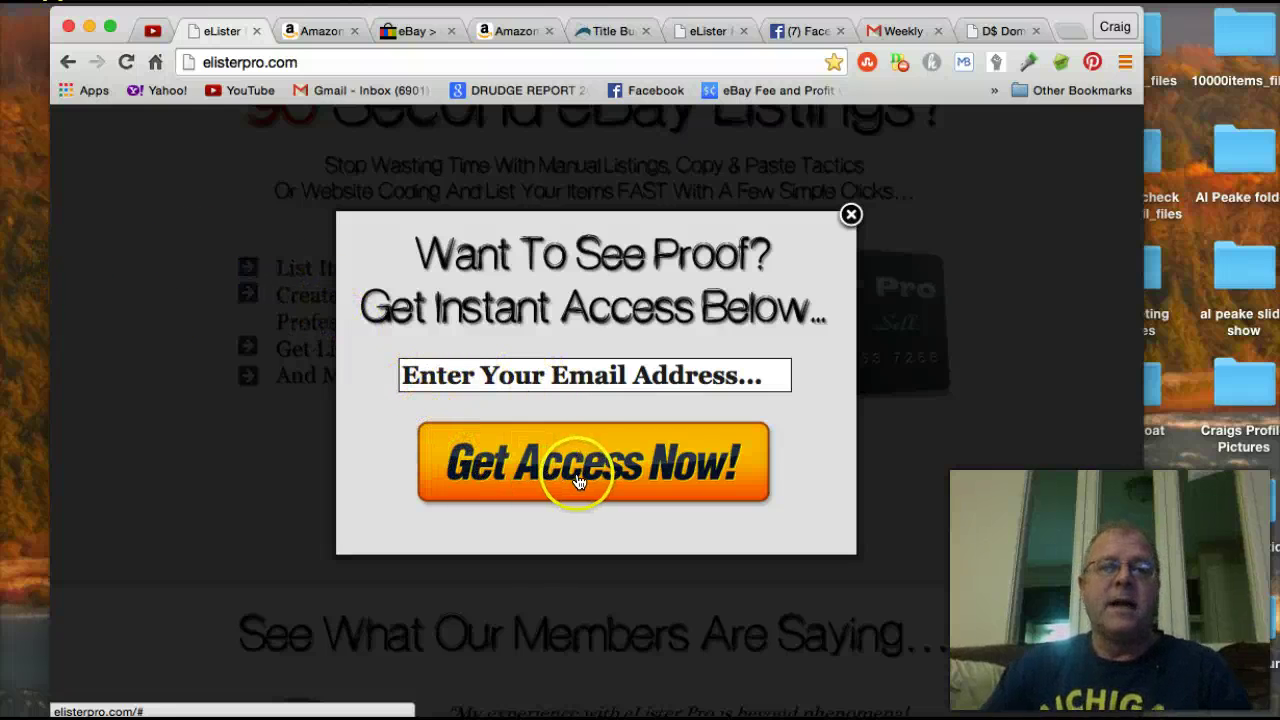
left_click(851, 214)
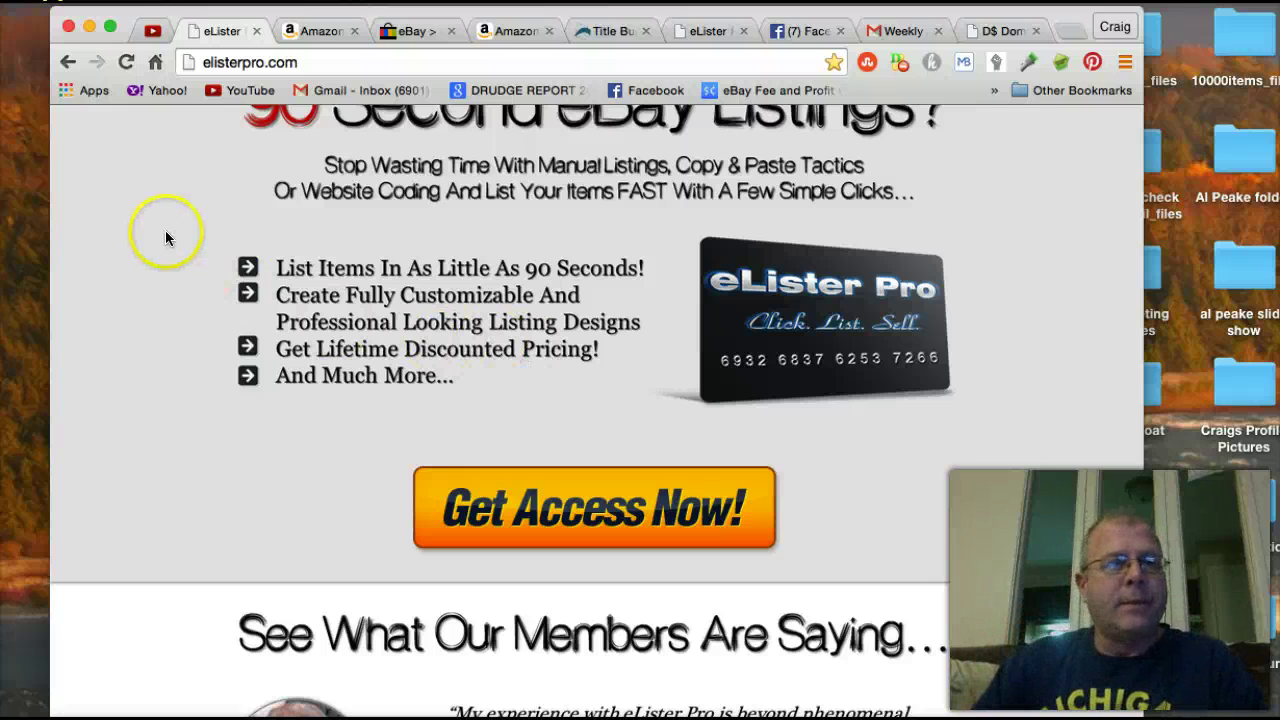
scroll(166, 238, "up", 3)
scroll(166, 238, "down", 3)
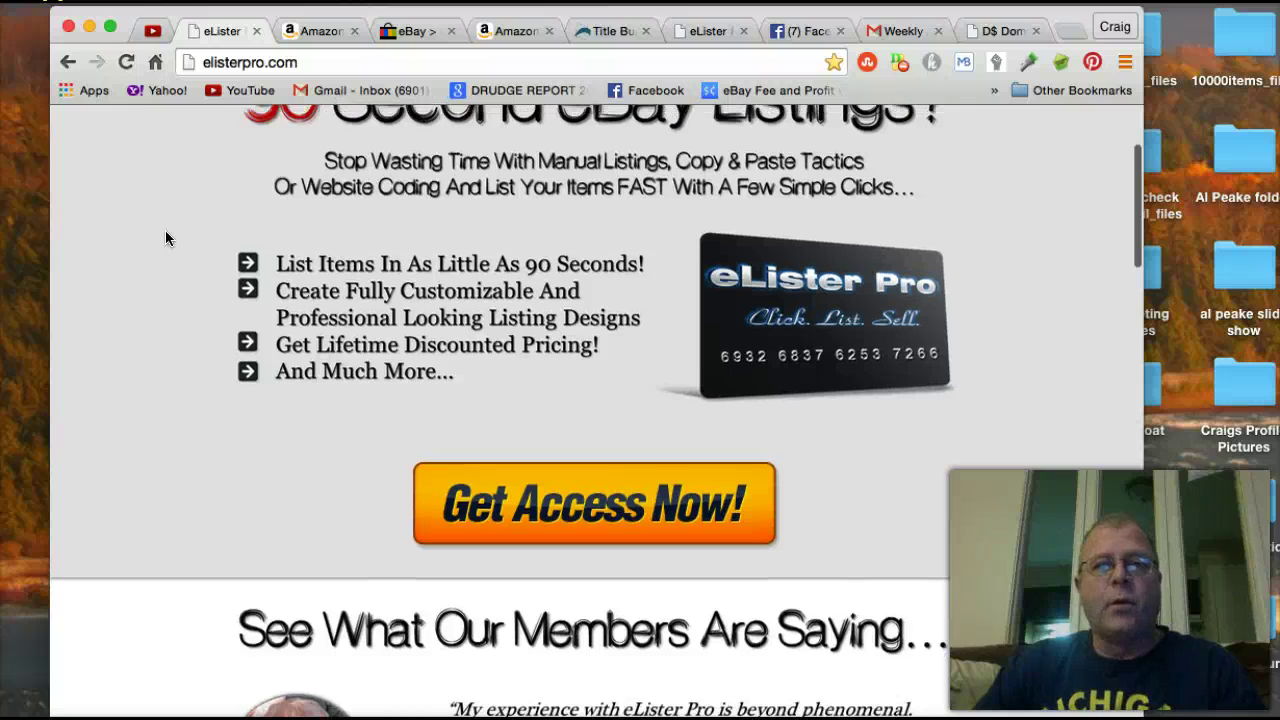